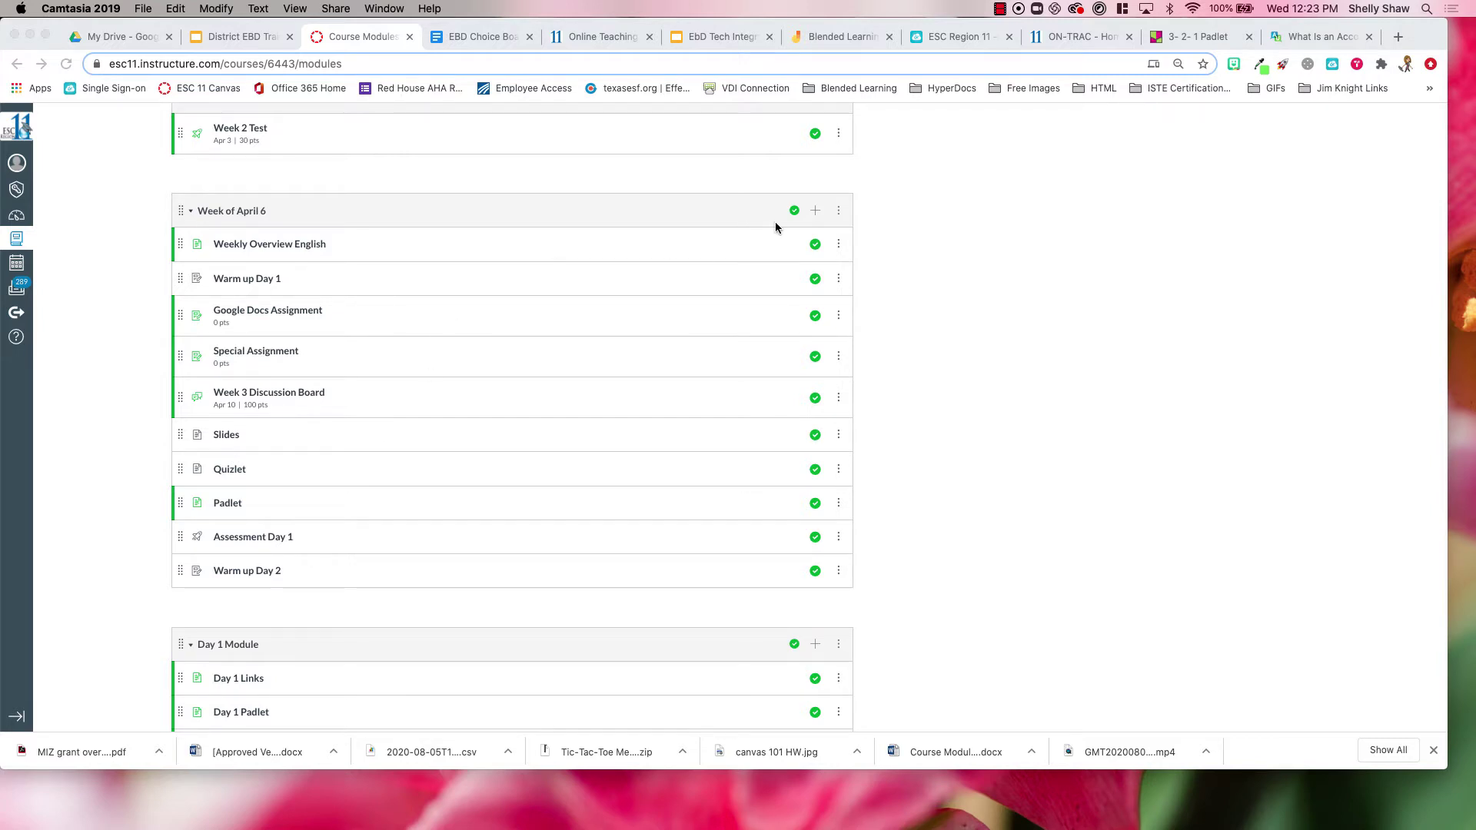
Step: Edit the Week of April 6 module and add a requirement to mark Weekly Overview English as done
left_click(840, 213)
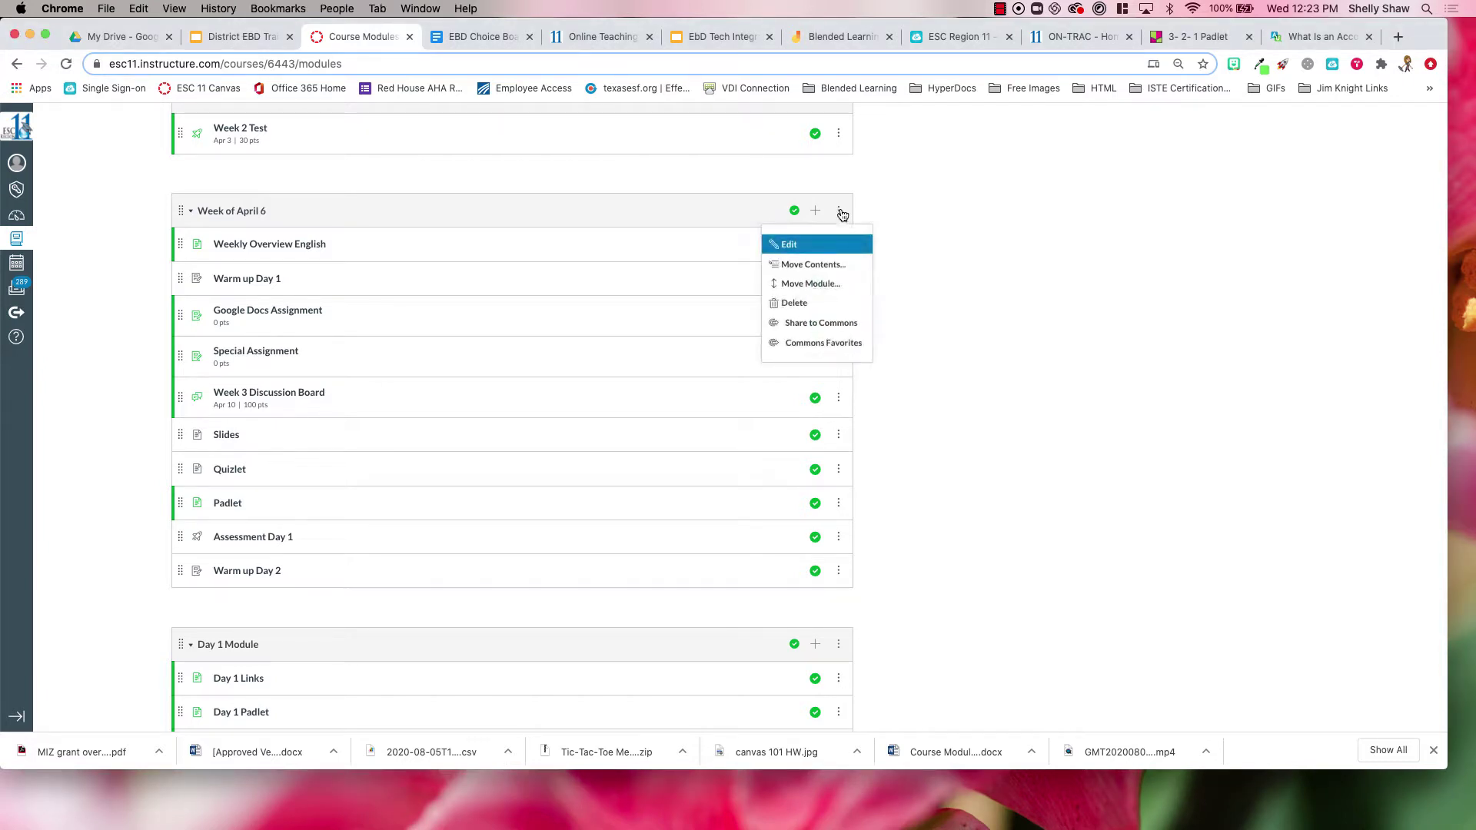
left_click(794, 245)
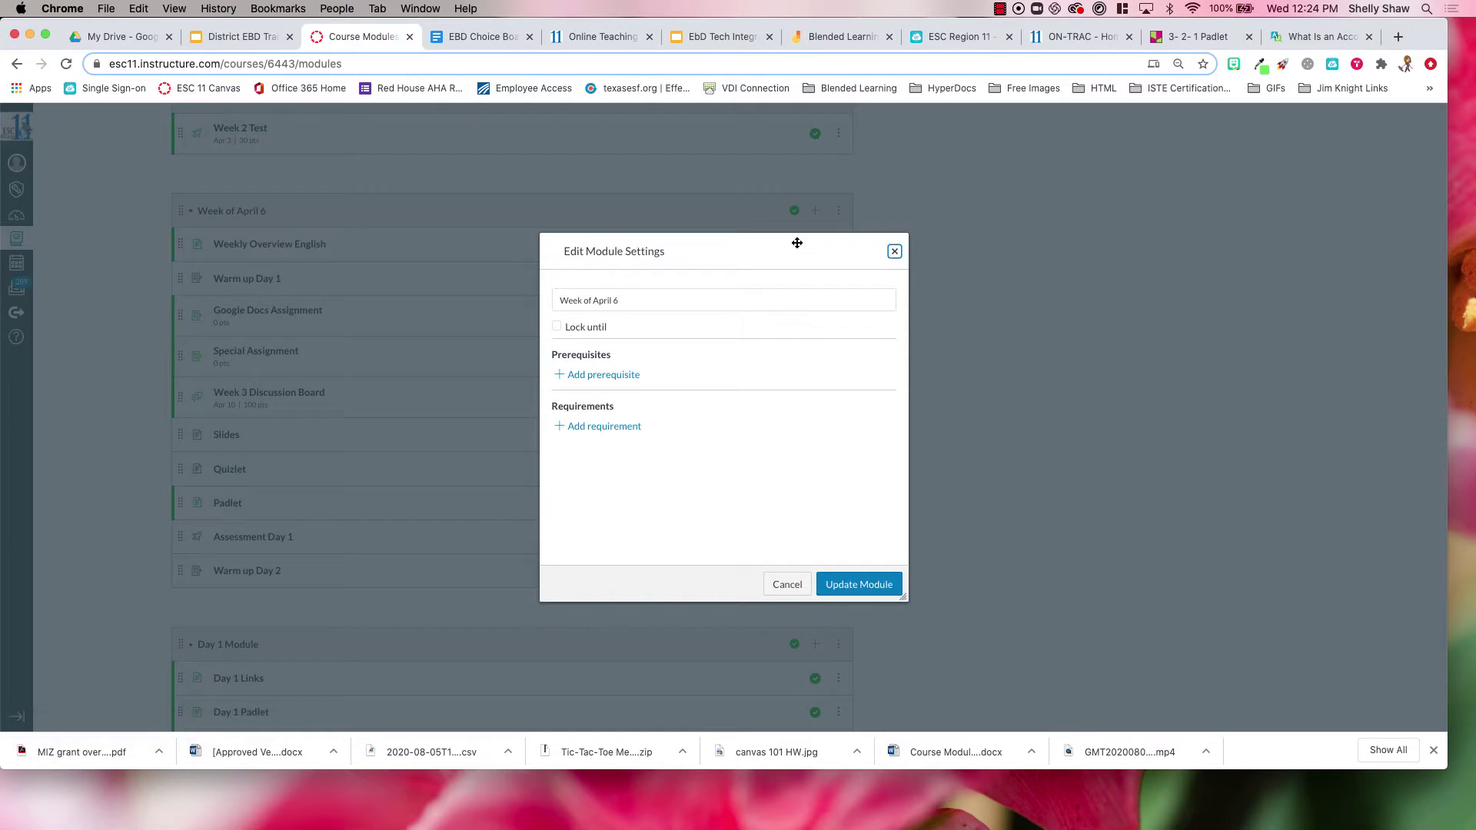
left_click(581, 428)
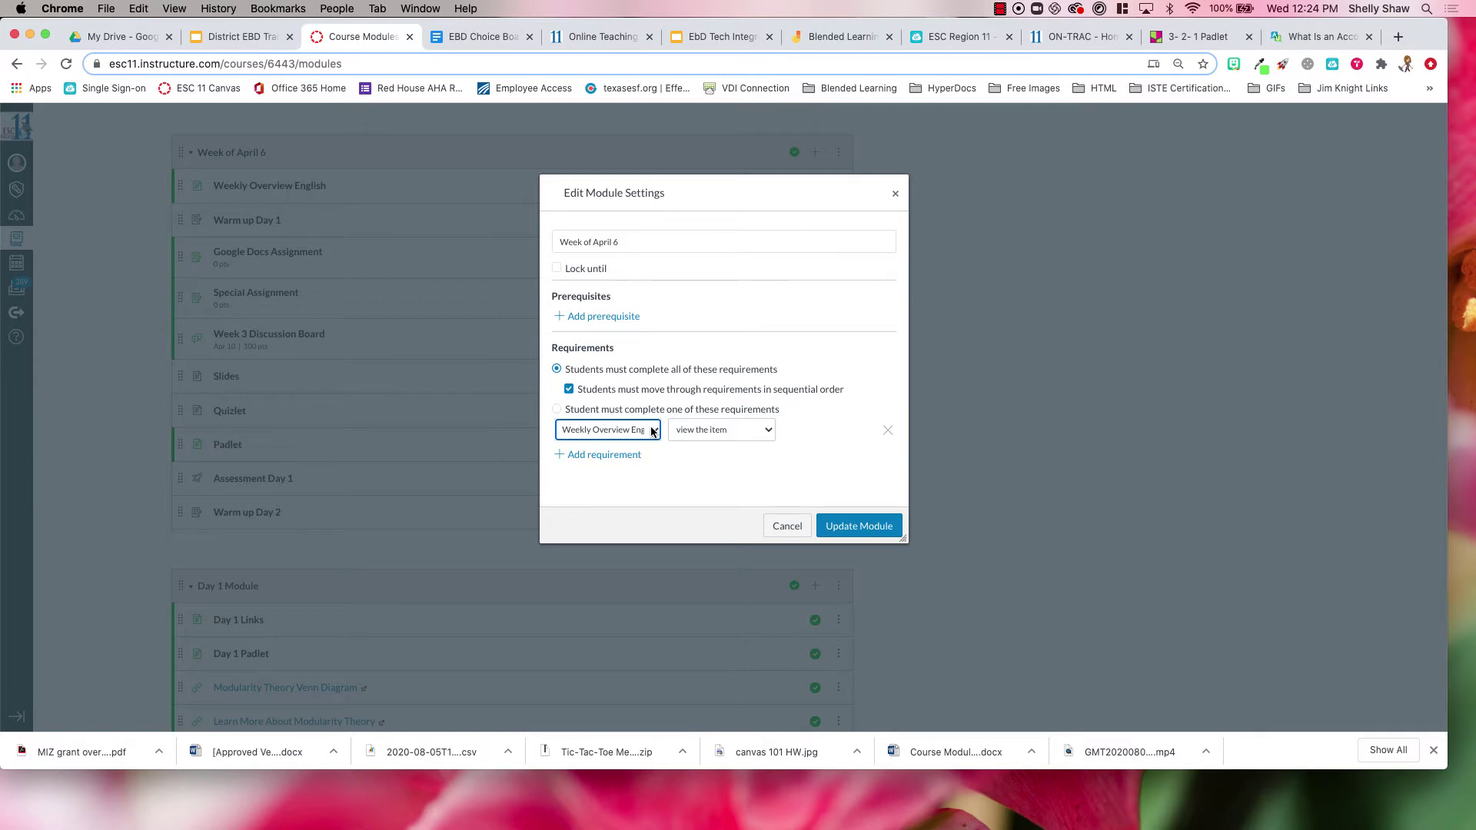
left_click(764, 433)
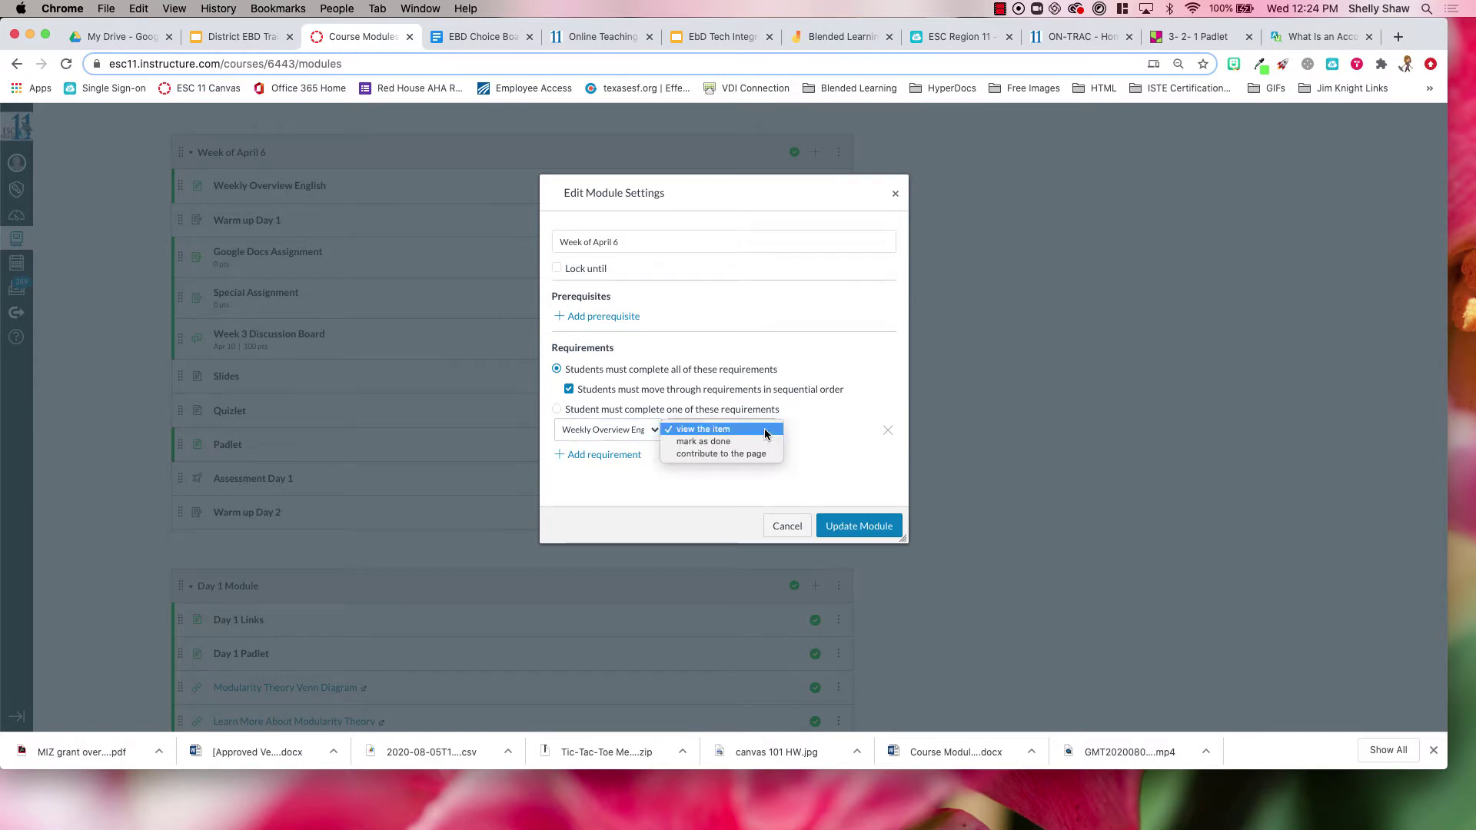
left_click(728, 443)
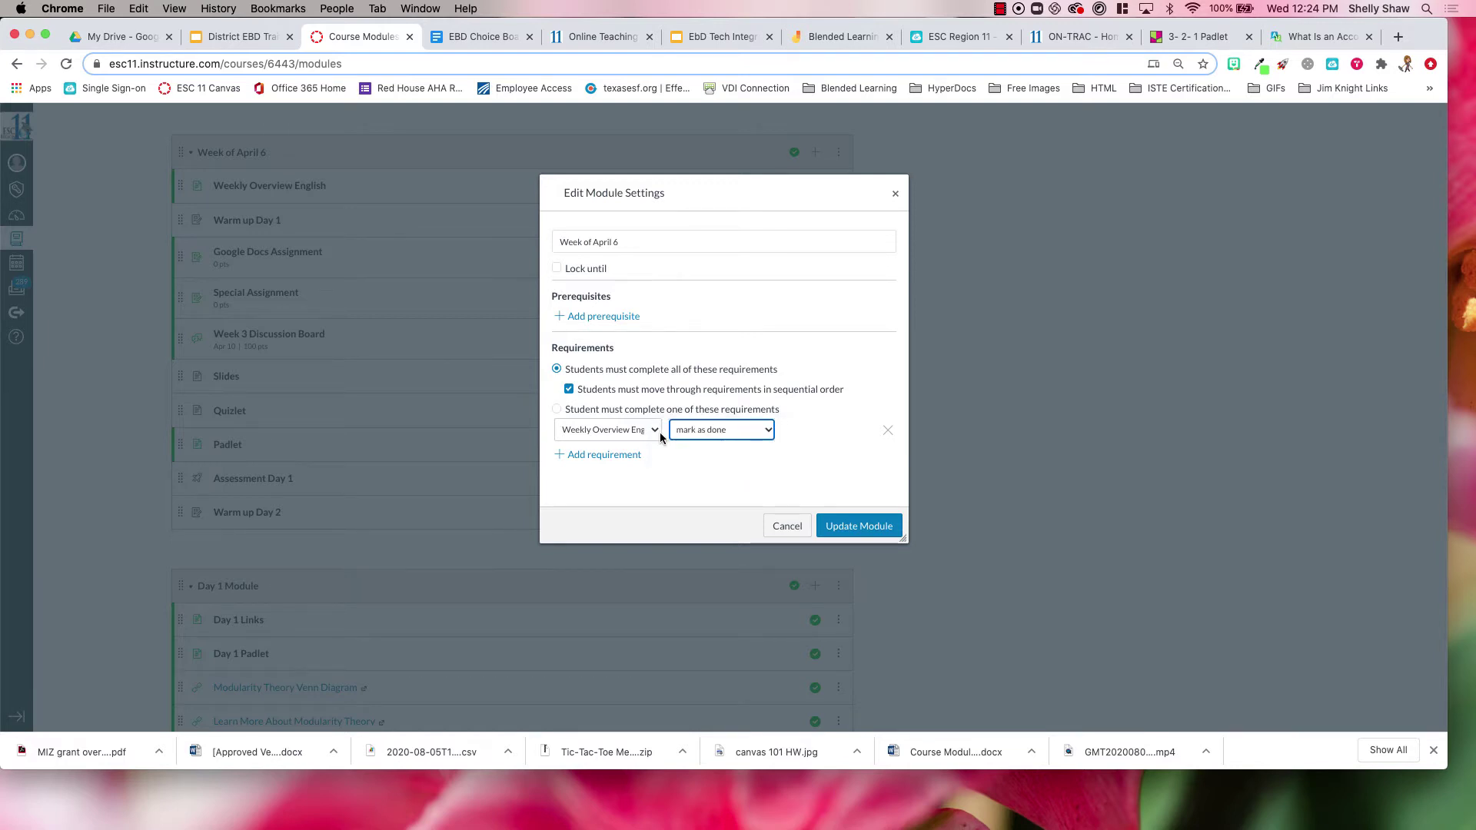
Step: Add a requirement that students submit the assignment for Warm up Day 1
left_click(605, 455)
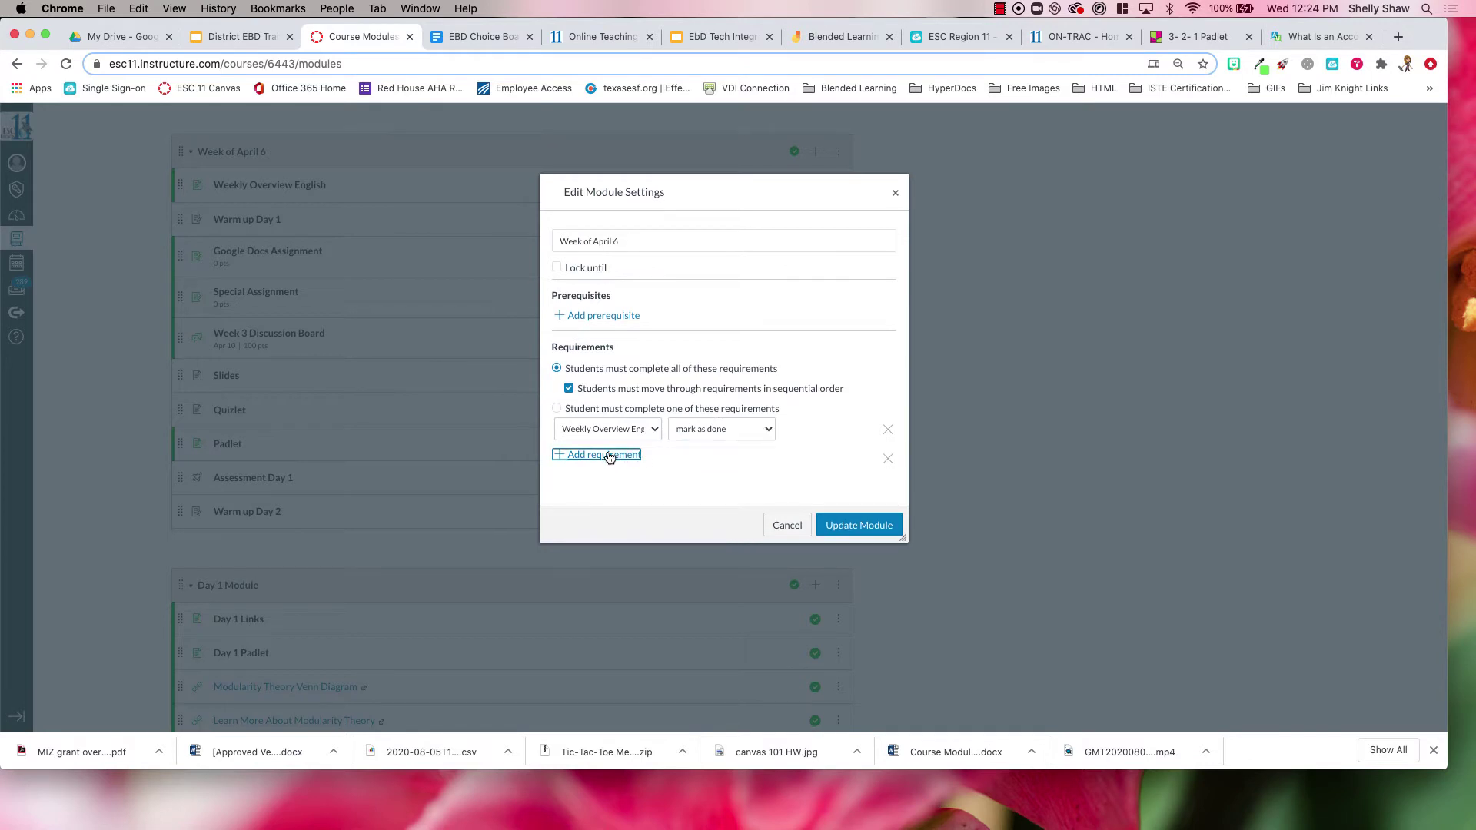
left_click(653, 459)
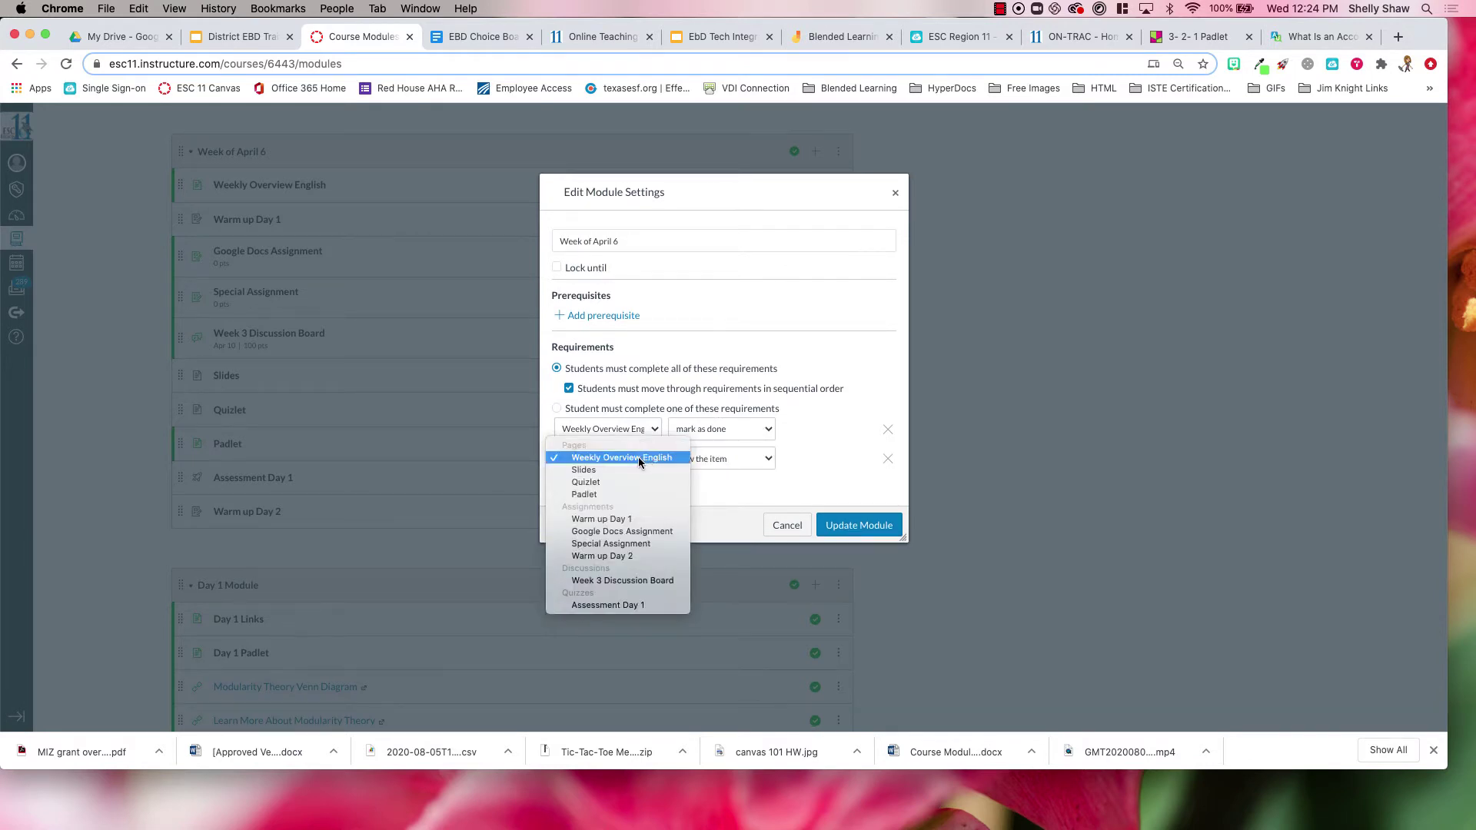
left_click(628, 521)
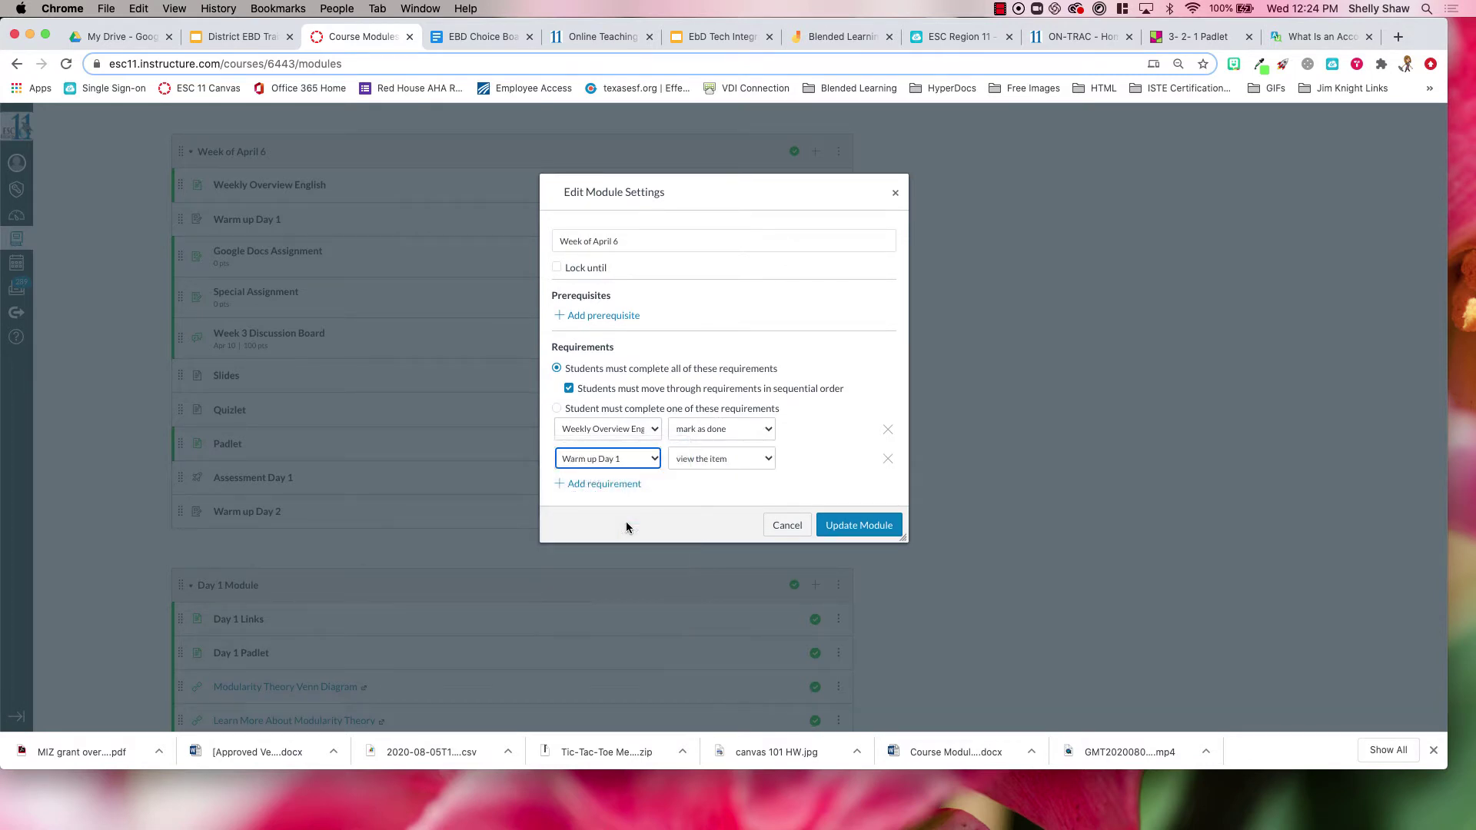
left_click(727, 459)
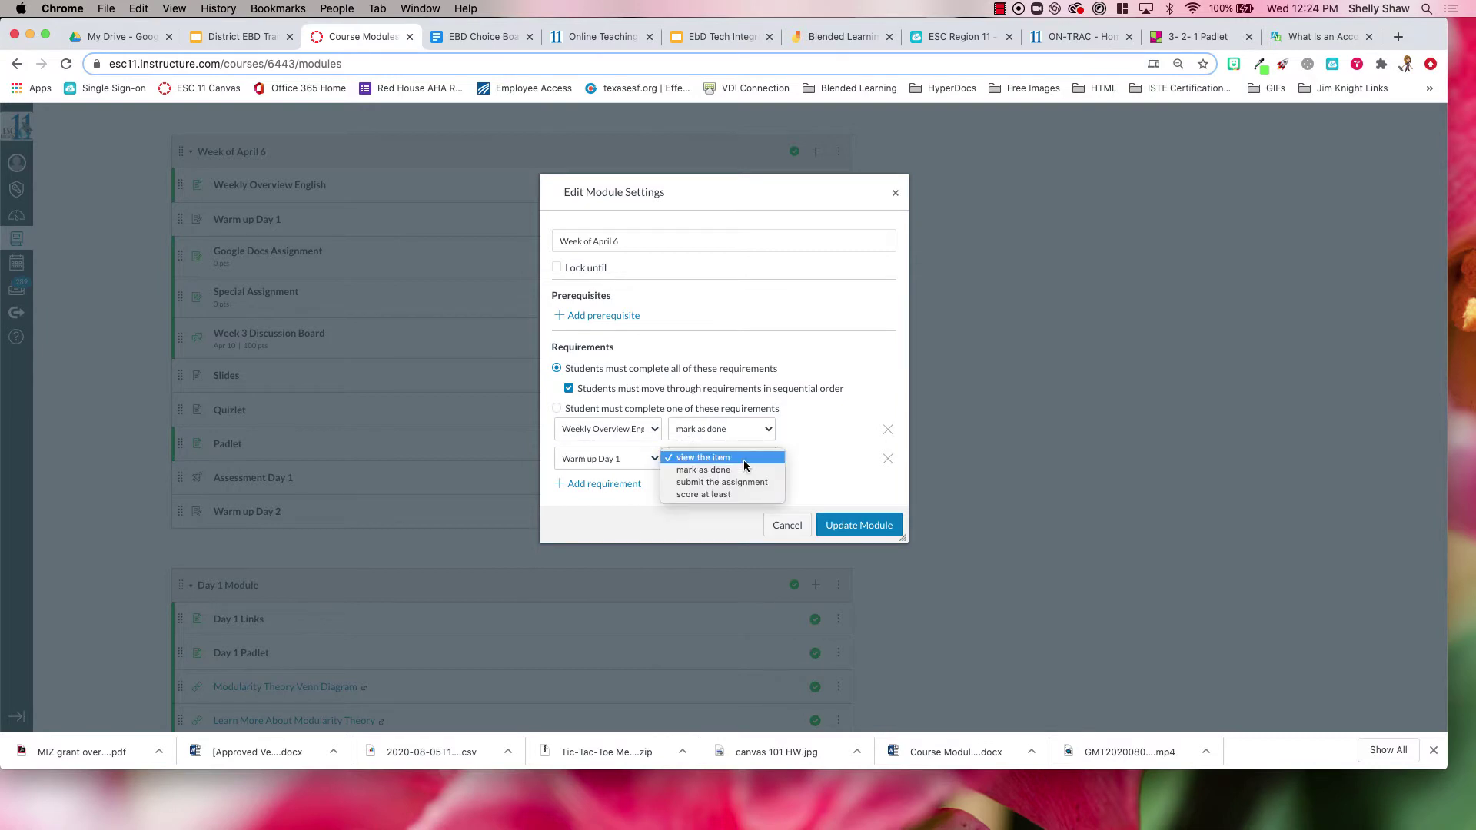
left_click(720, 483)
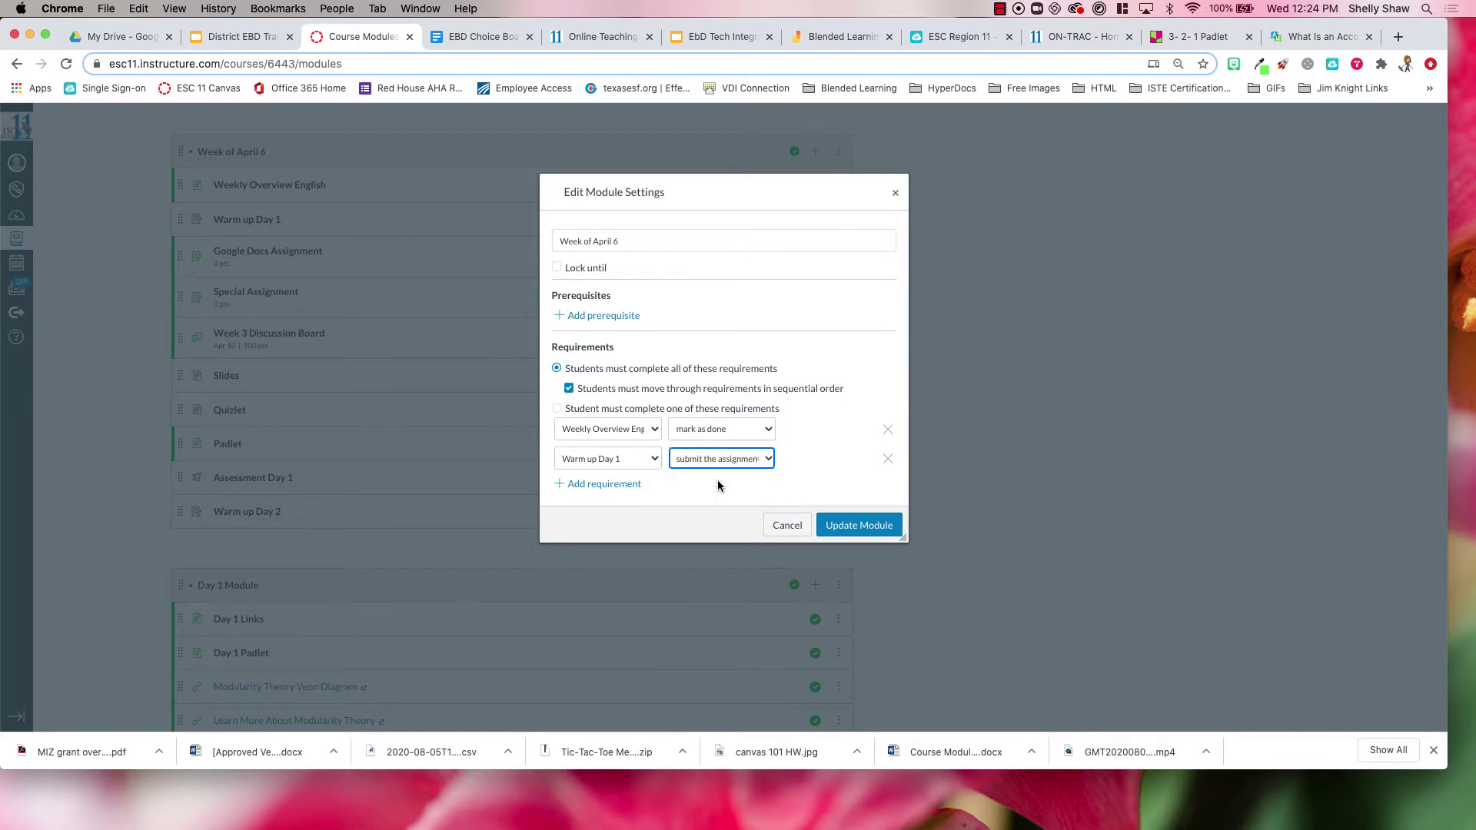
Step: Add a requirement that students submit the assignment for Google Docs Assignment
left_click(600, 485)
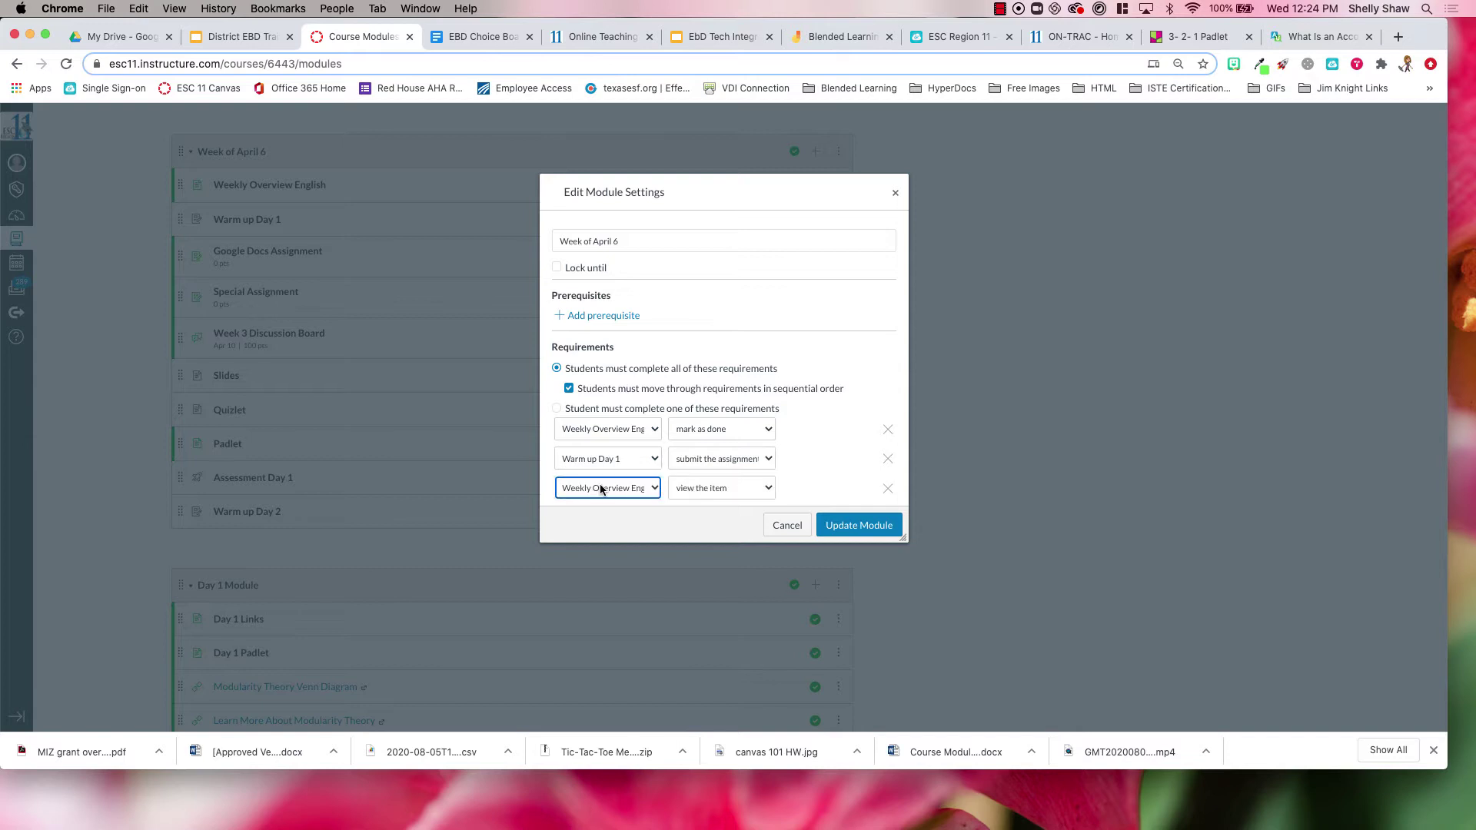
left_click(653, 492)
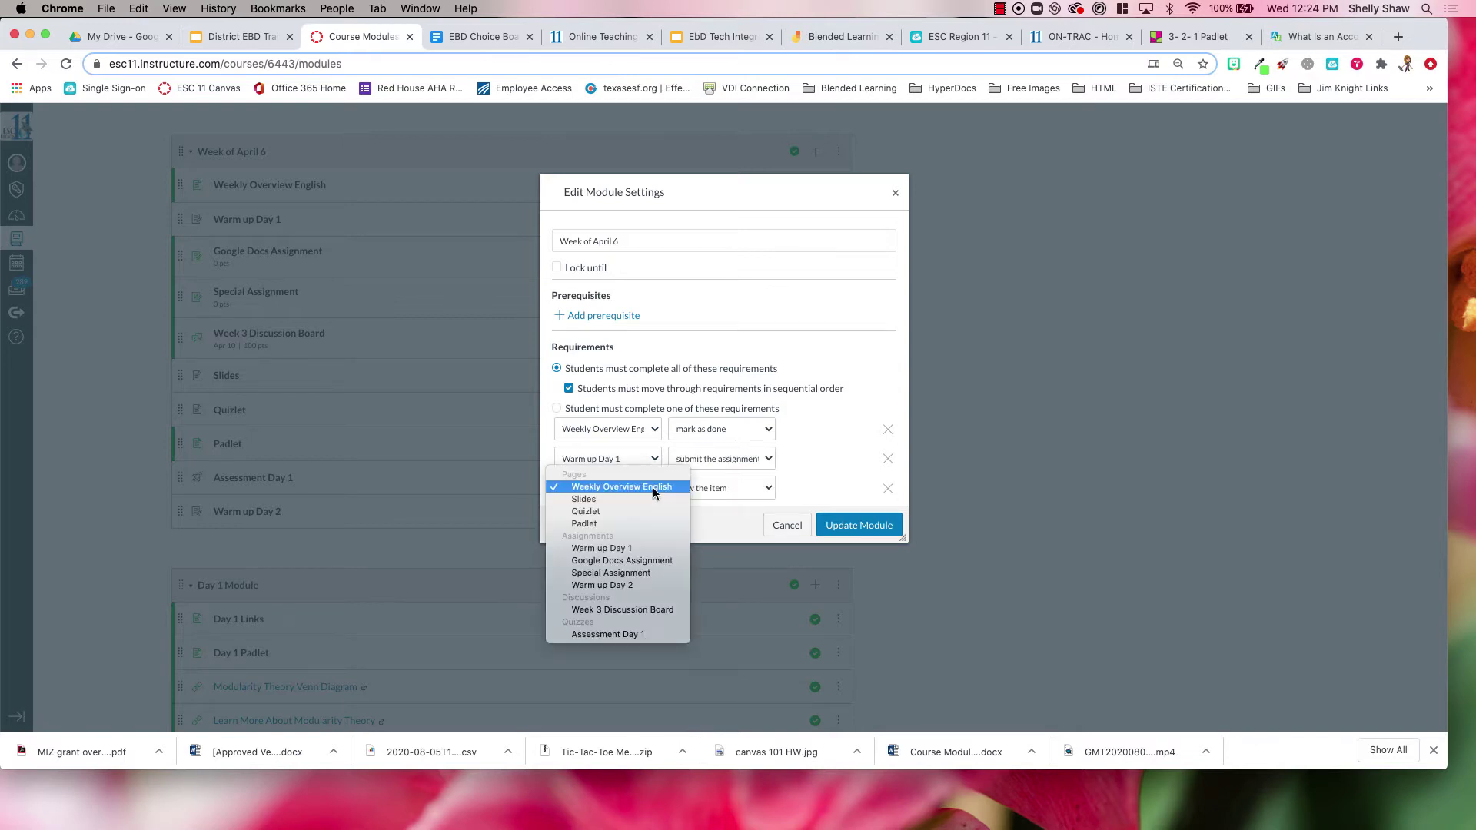
left_click(629, 560)
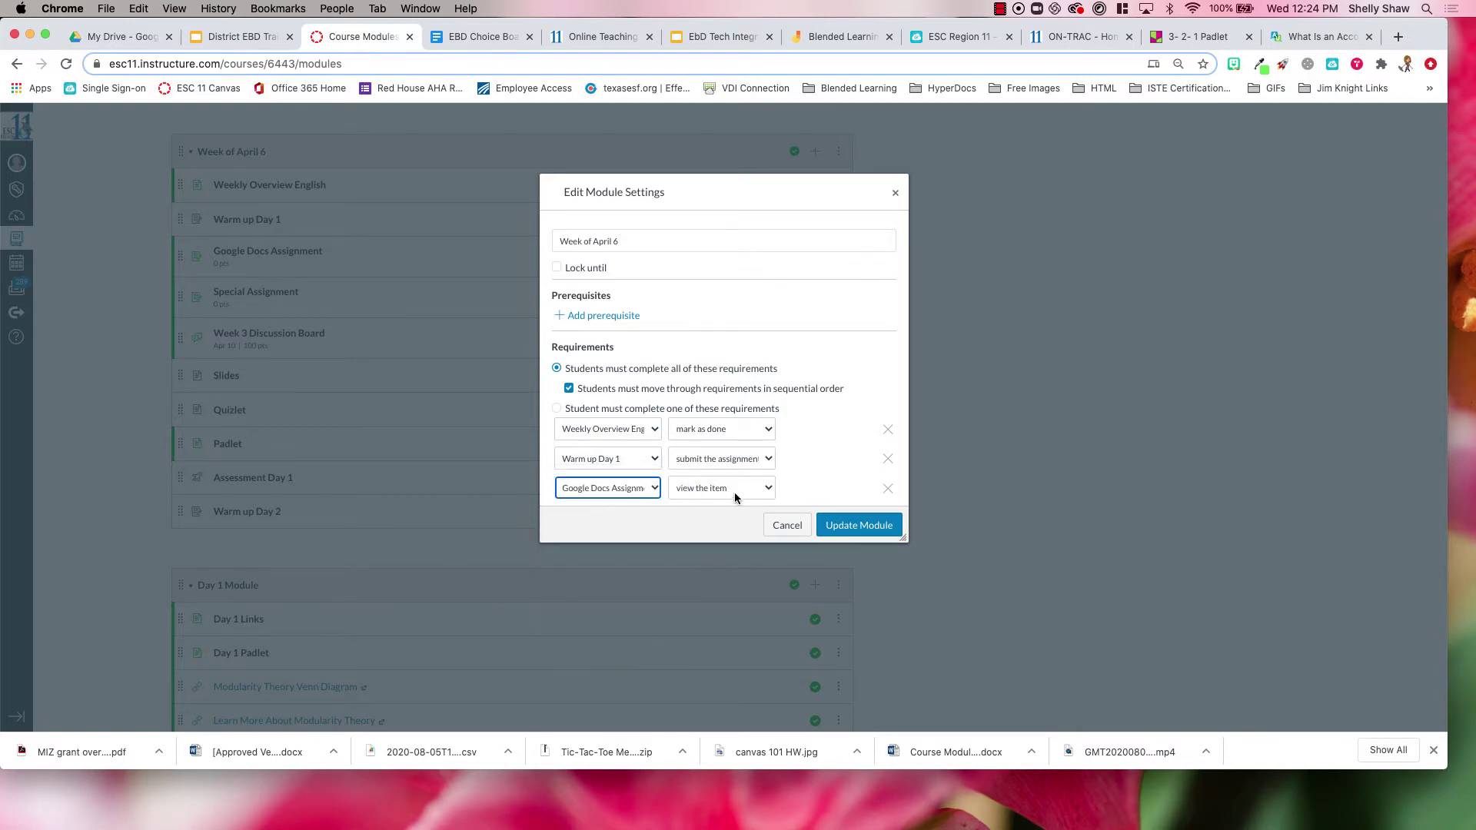
left_click(735, 491)
left_click(723, 511)
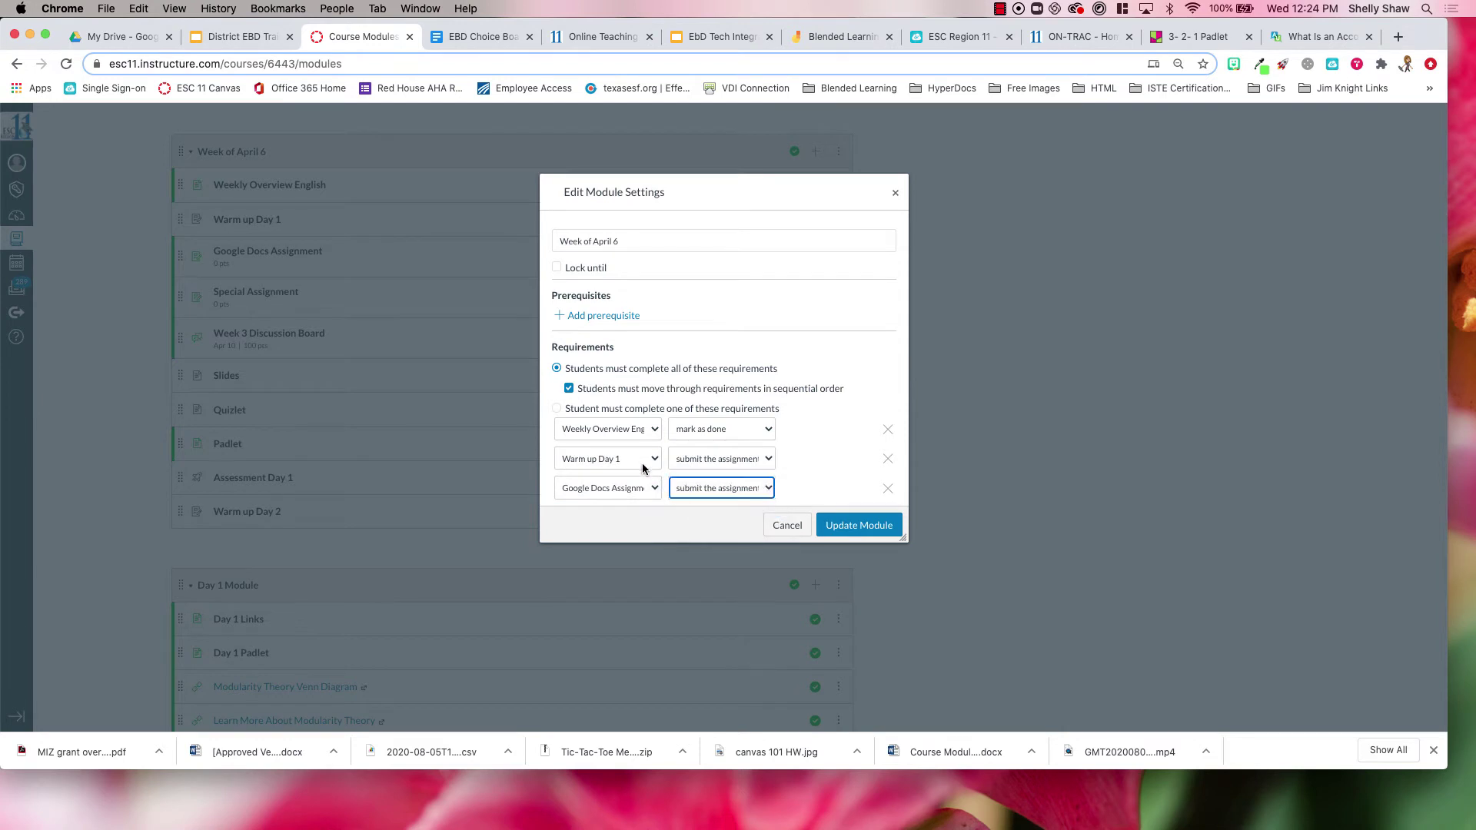
Step: Add a requirement that students submit the assignment for Special Assignment
scroll(647, 489, "down", 1)
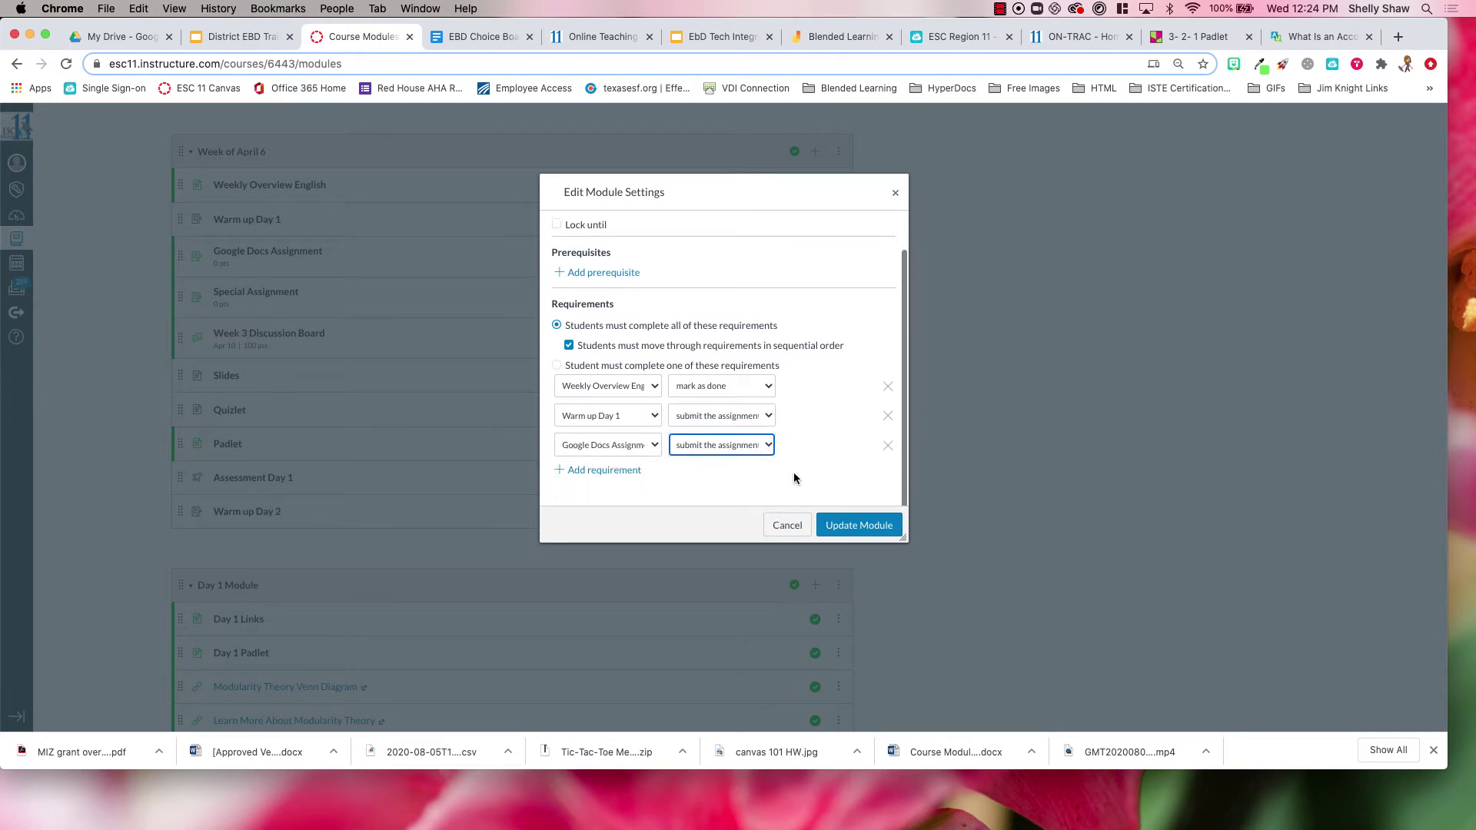
left_click(605, 471)
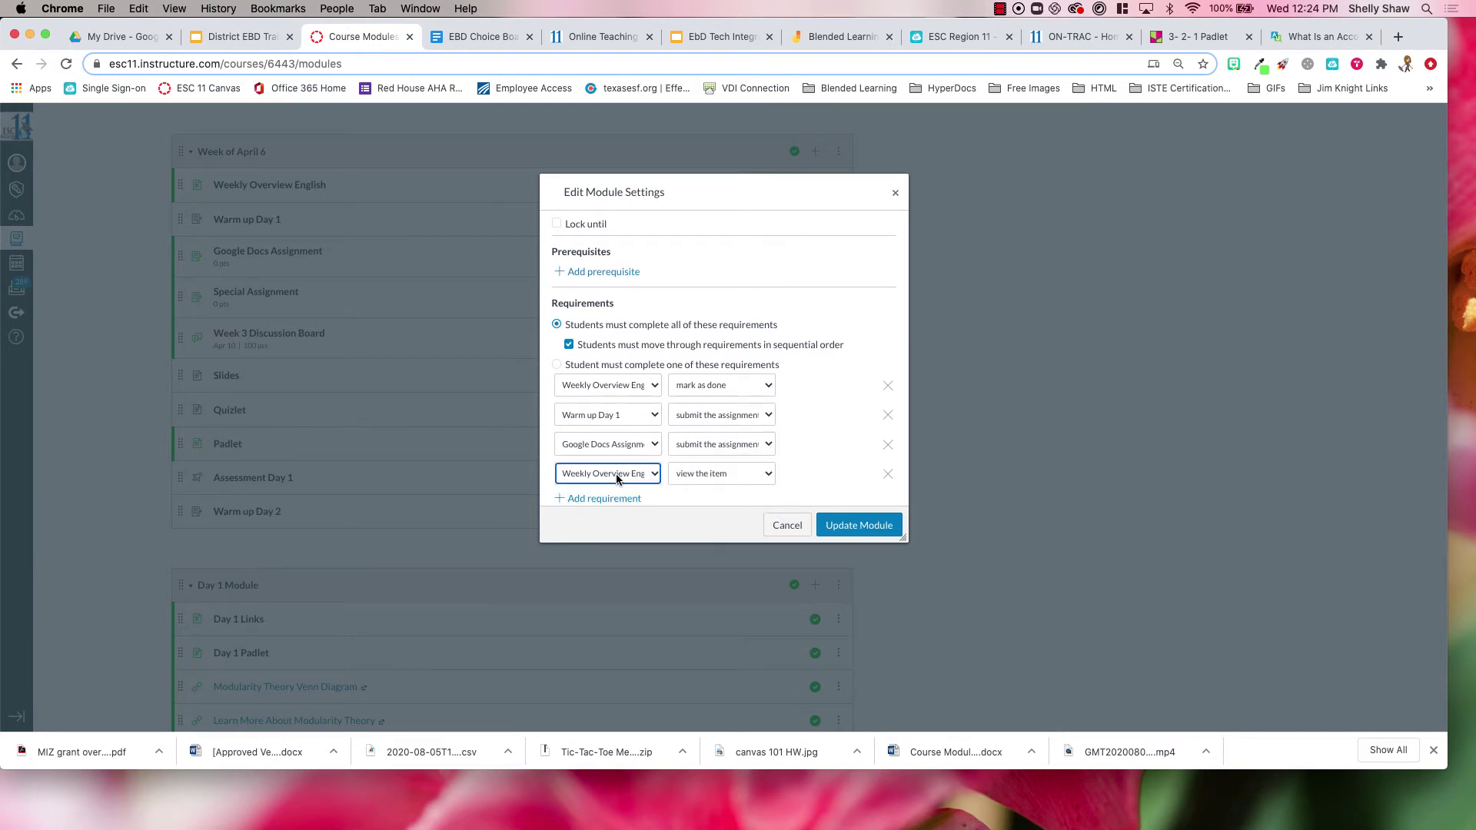
left_click(639, 474)
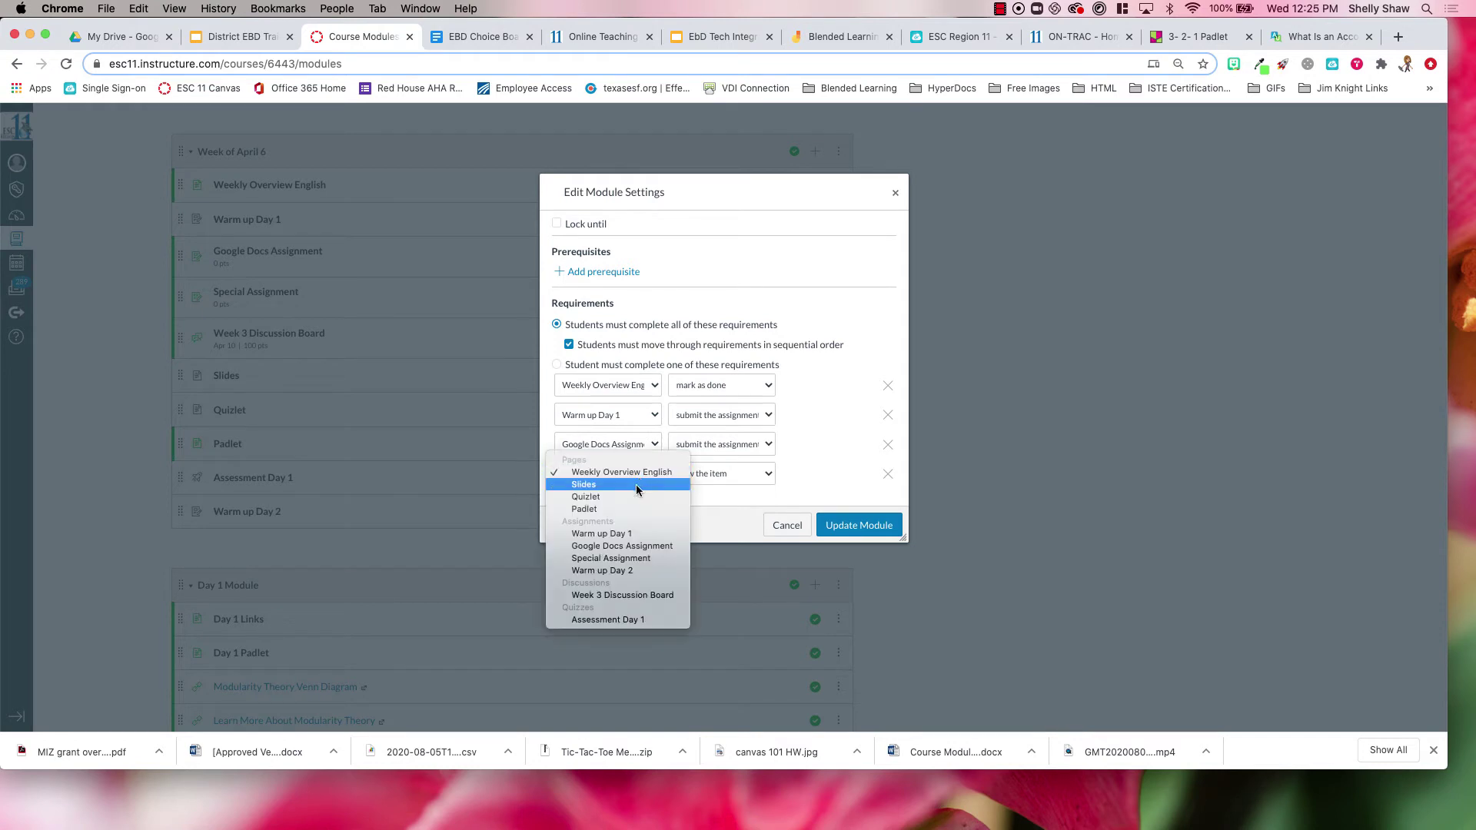
left_click(615, 559)
left_click(769, 473)
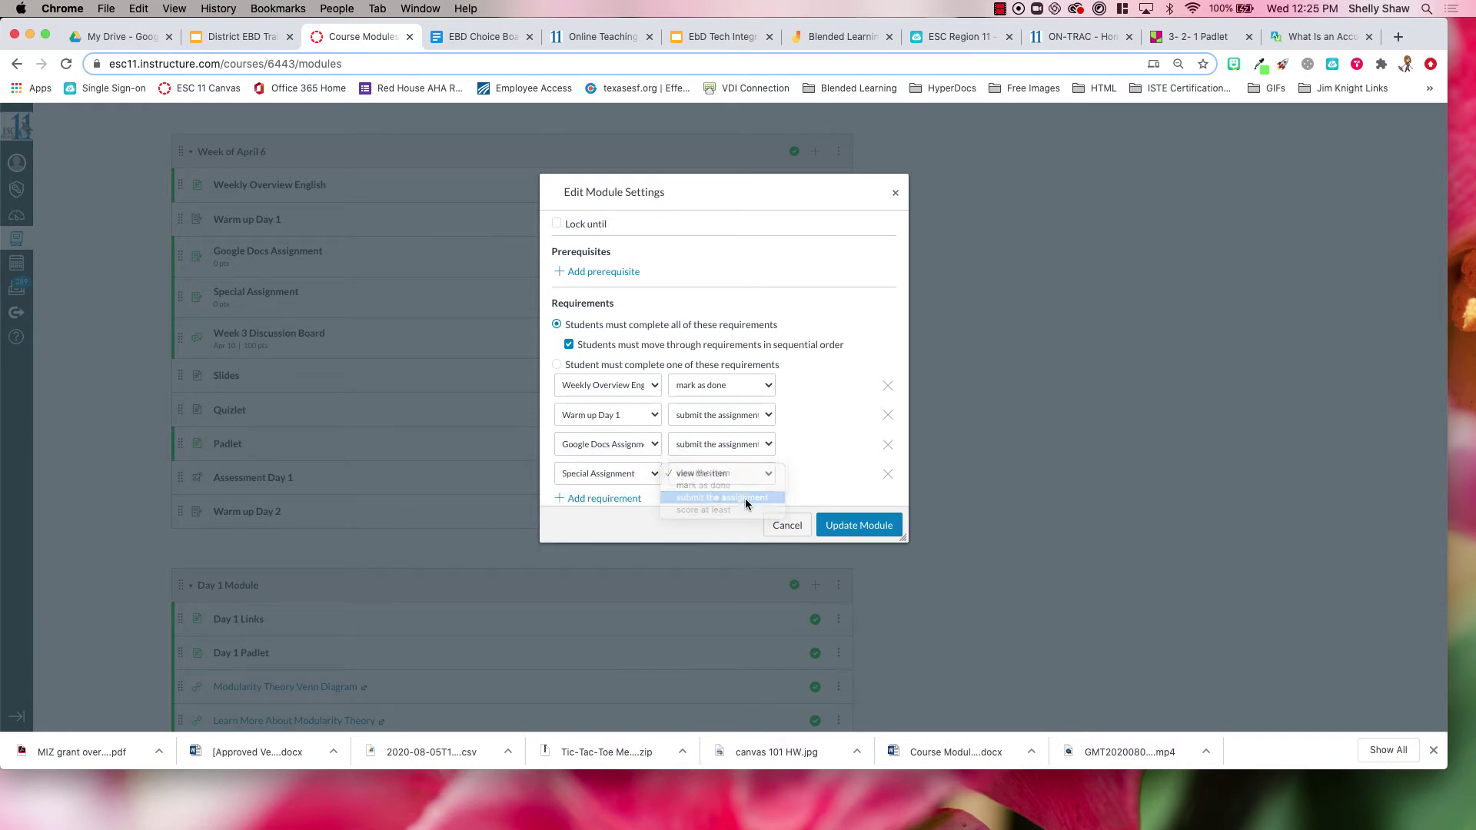
left_click(706, 496)
Step: Add a requirement that students contribute to the page for Week 3 Discussion Board
scroll(811, 493, "down", 1)
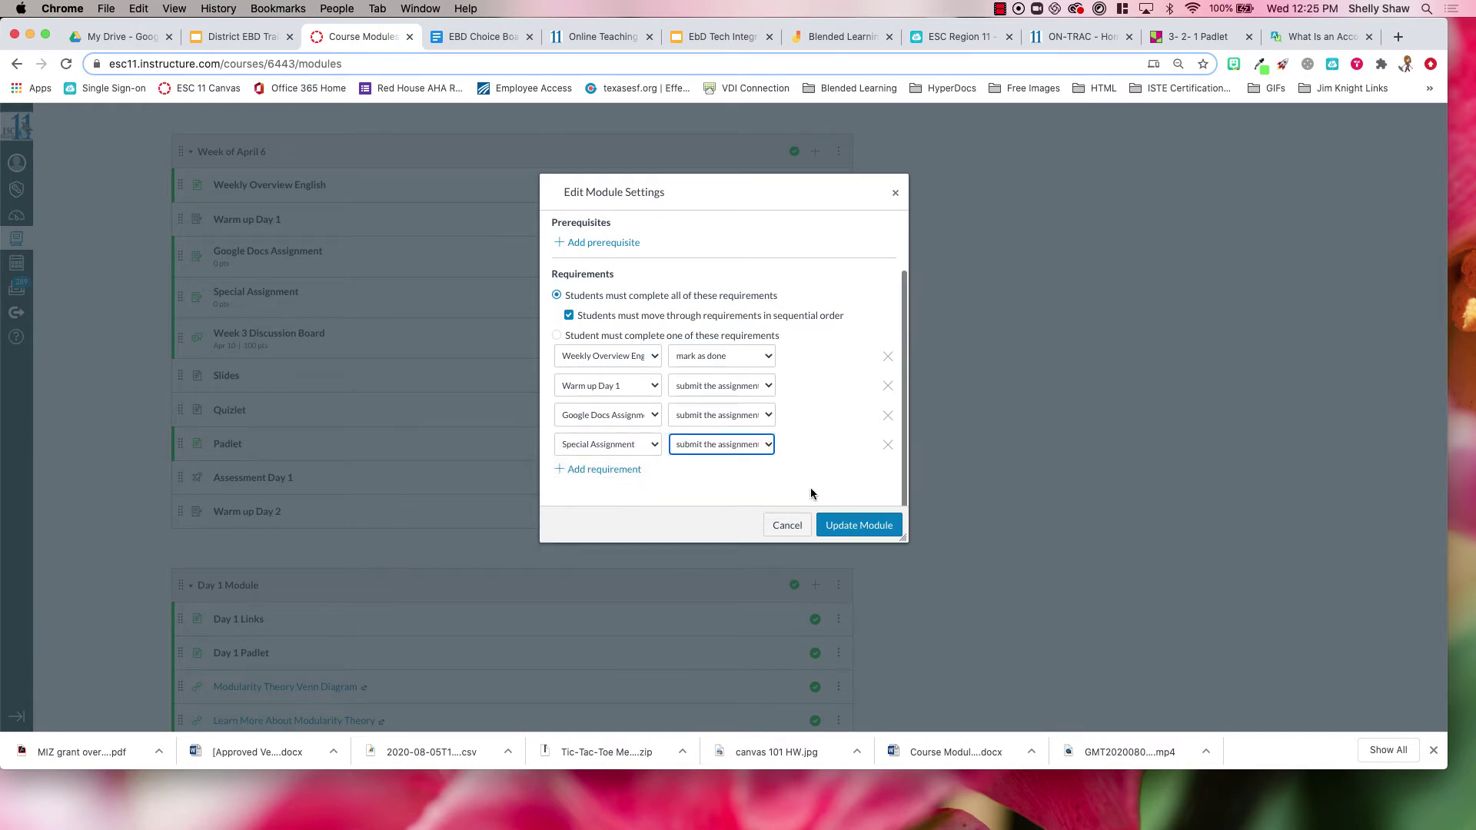
left_click(597, 470)
scroll(657, 470, "down", 1)
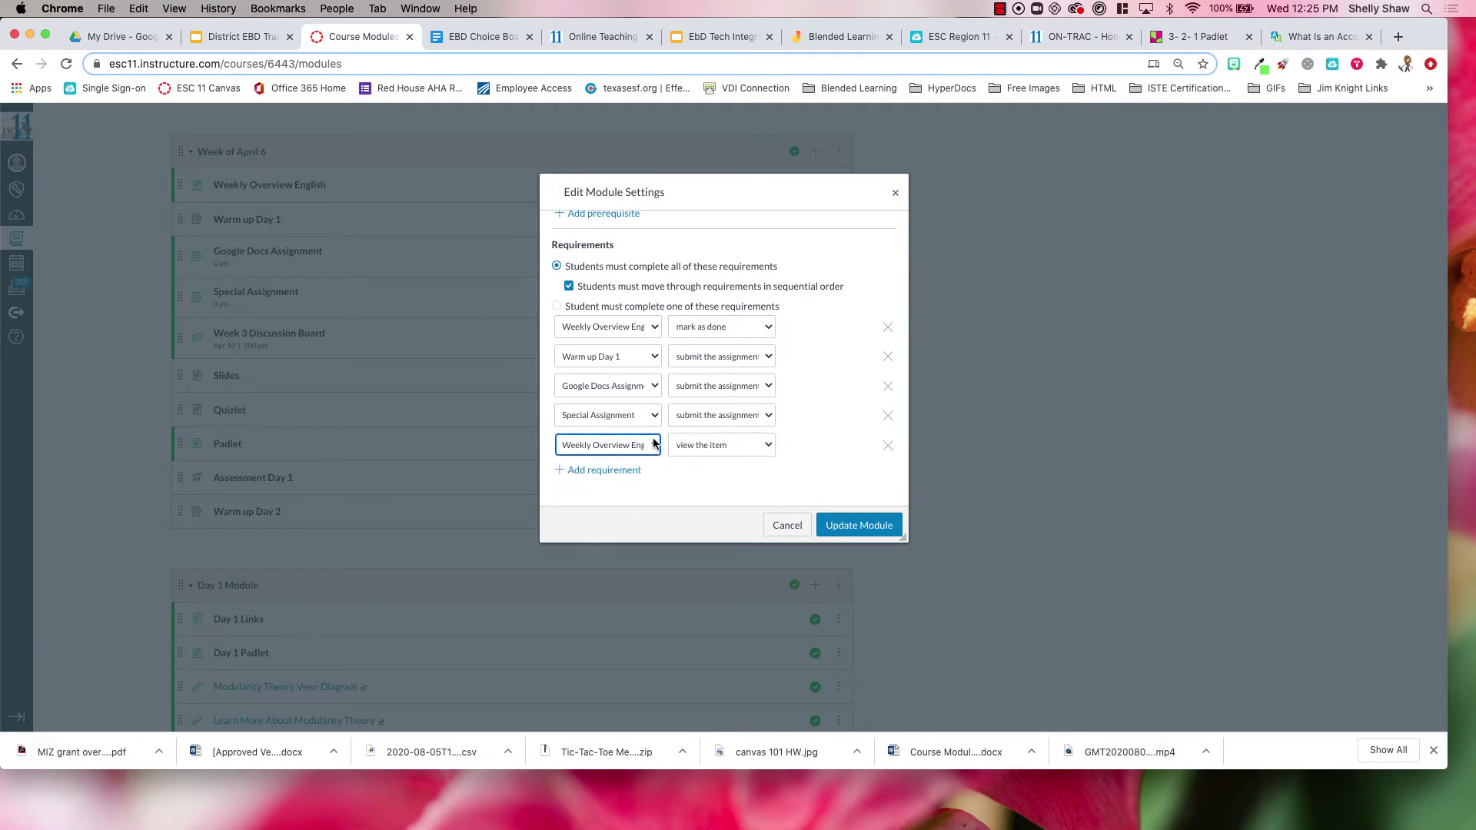
left_click(654, 445)
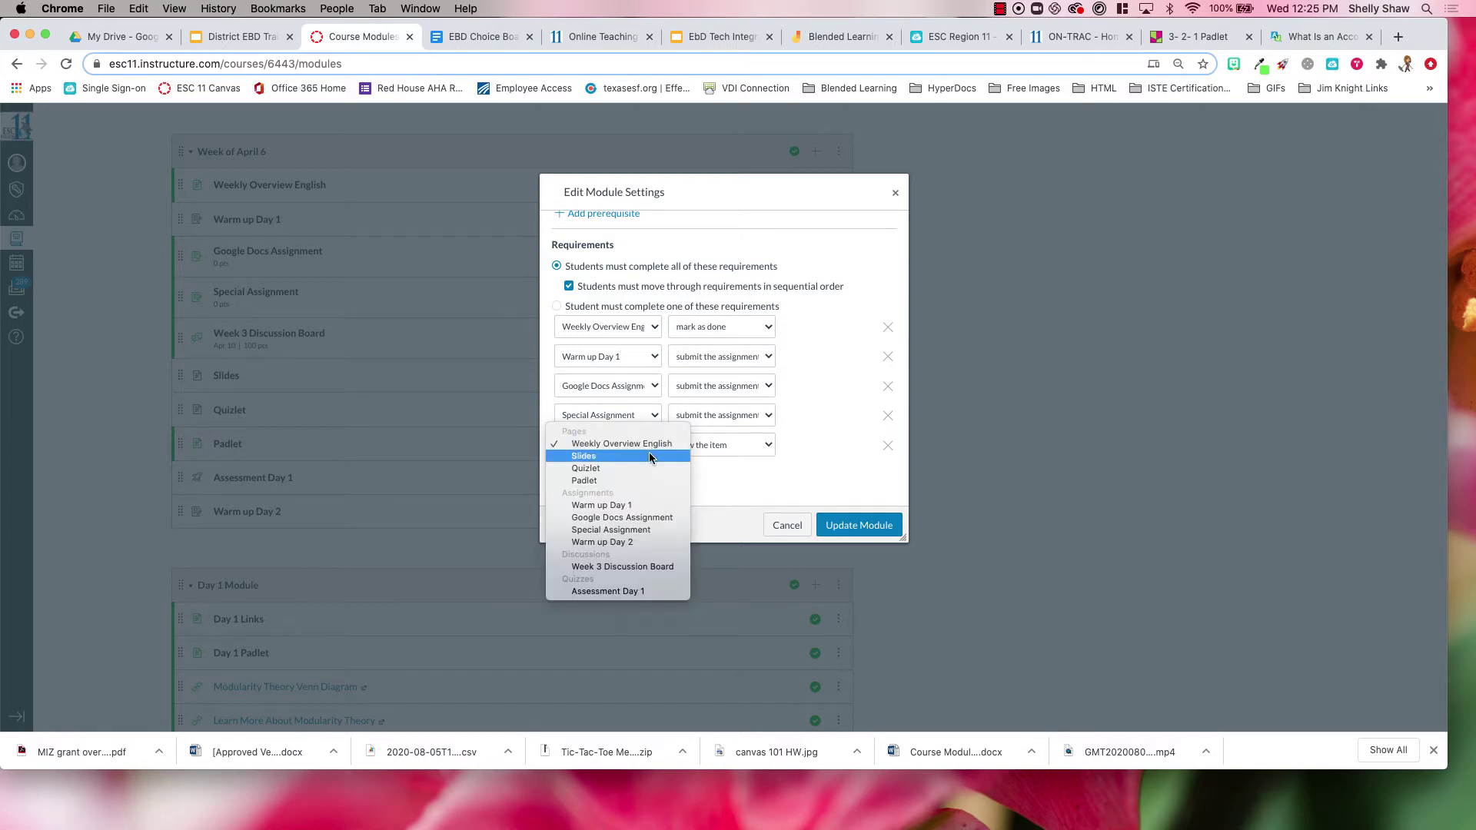
left_click(627, 569)
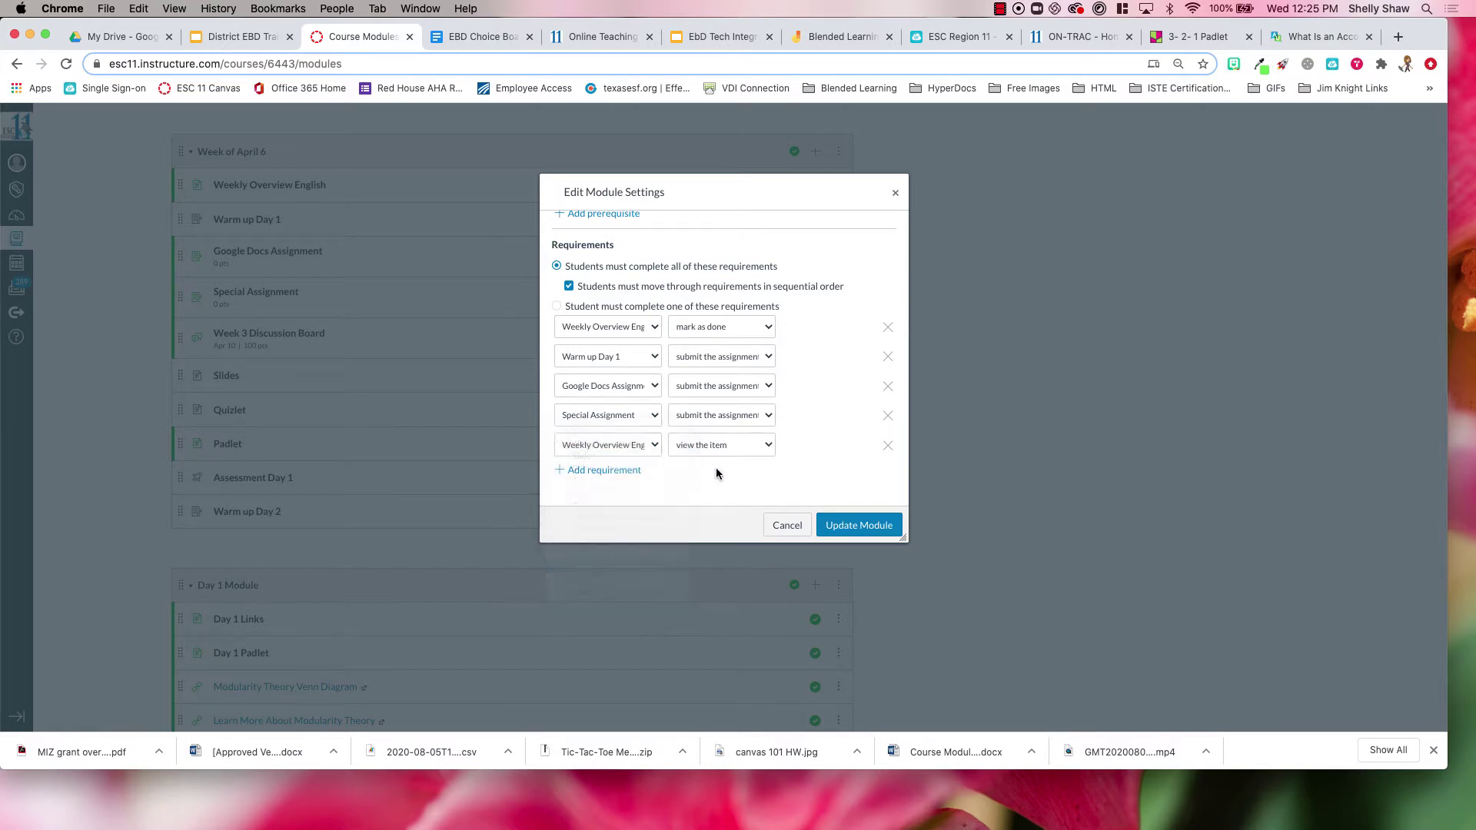
left_click(759, 446)
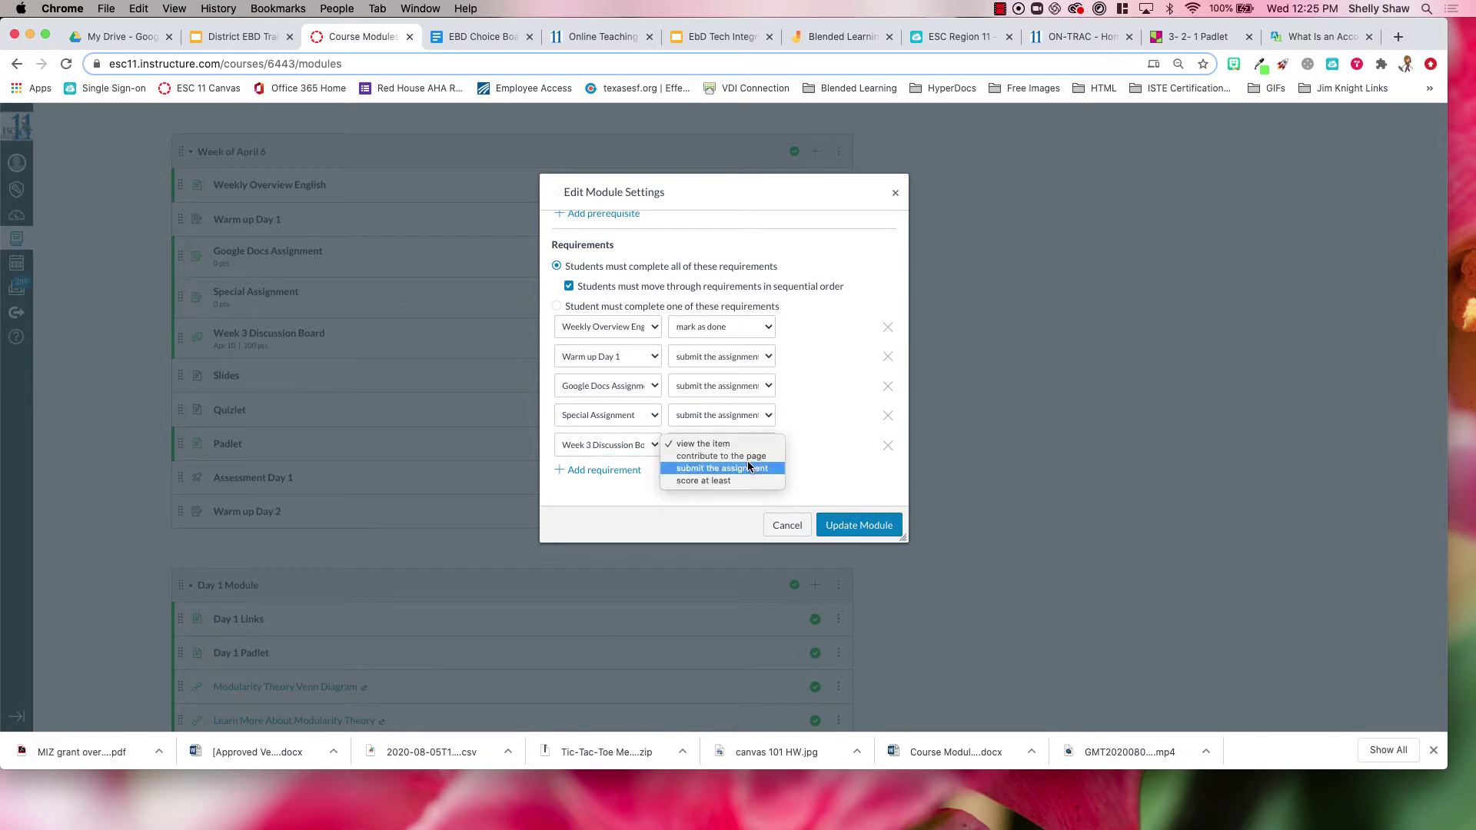
left_click(748, 466)
left_click(748, 443)
left_click(747, 432)
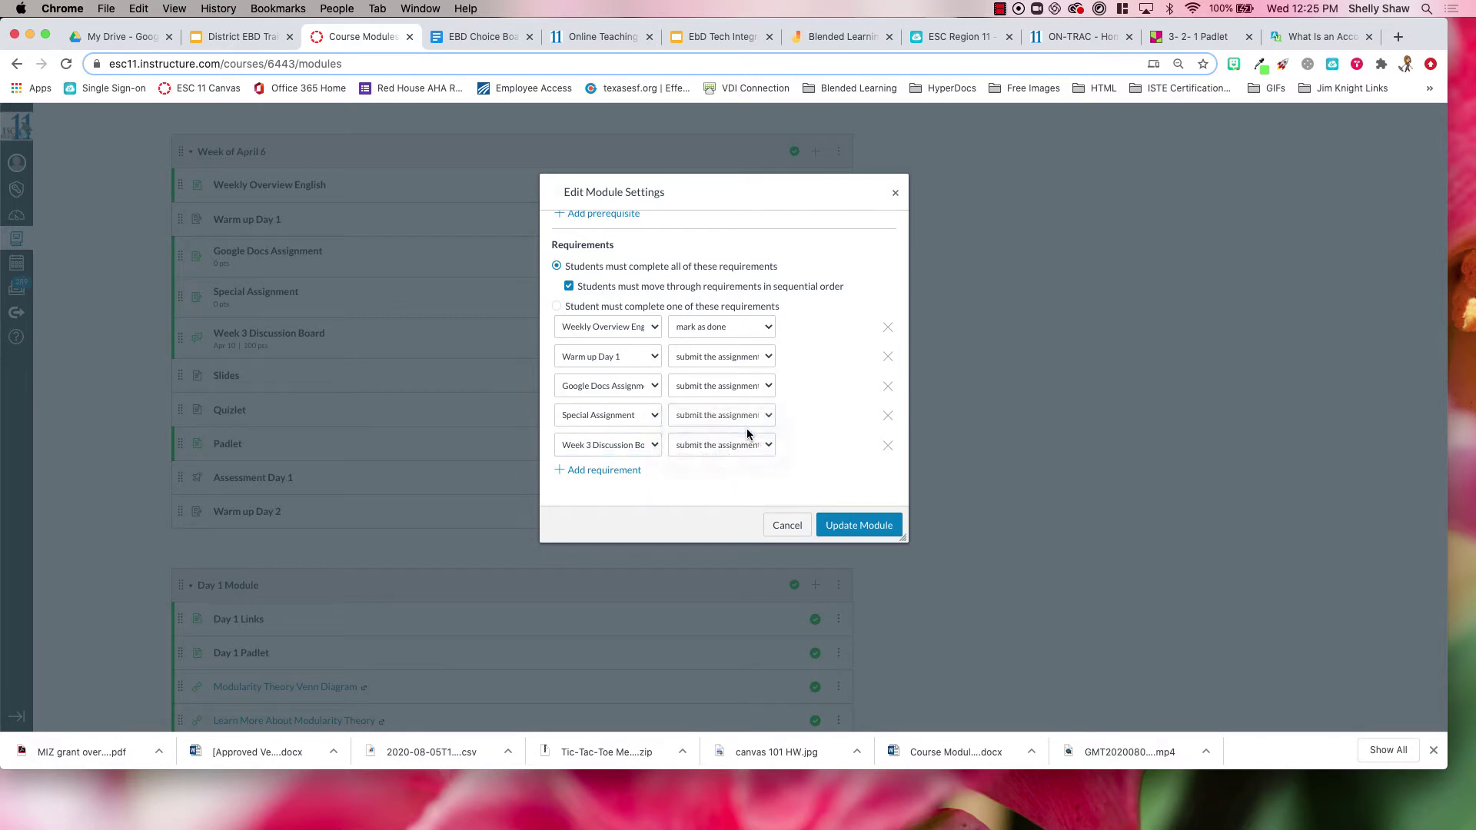
Step: Add a requirement that students mark the Slides page as done
left_click(607, 473)
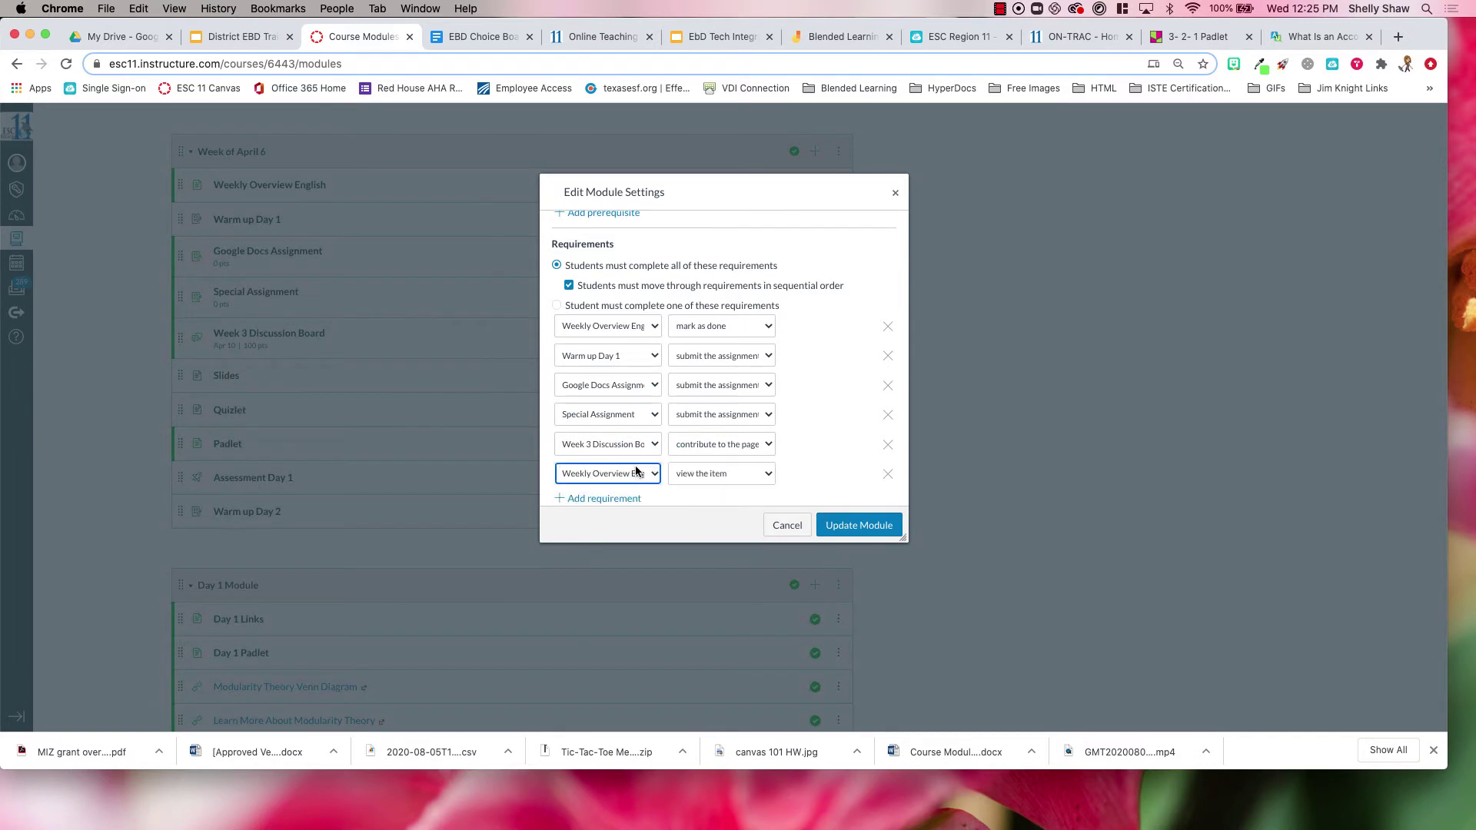
left_click(638, 474)
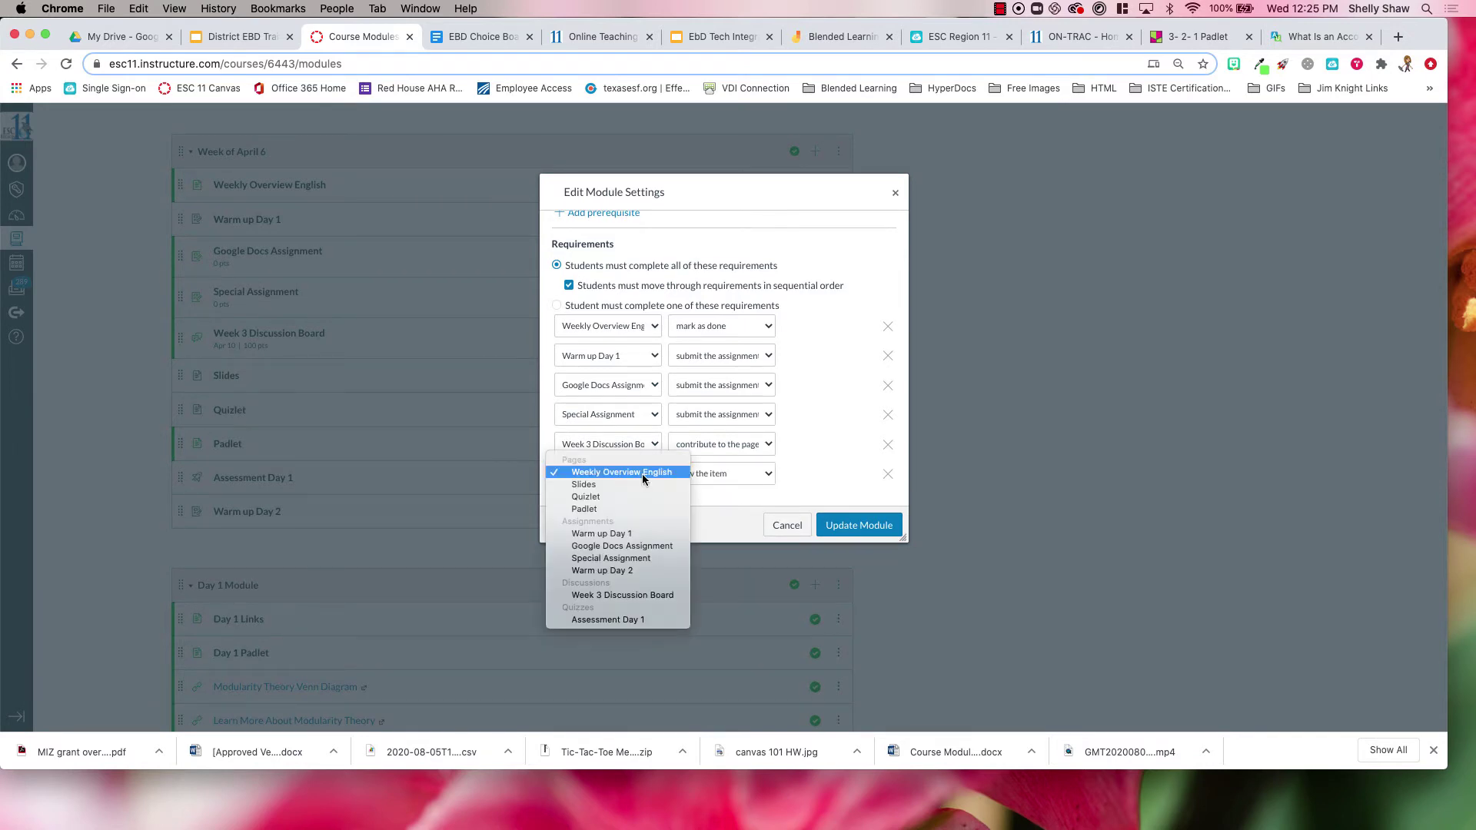
left_click(625, 486)
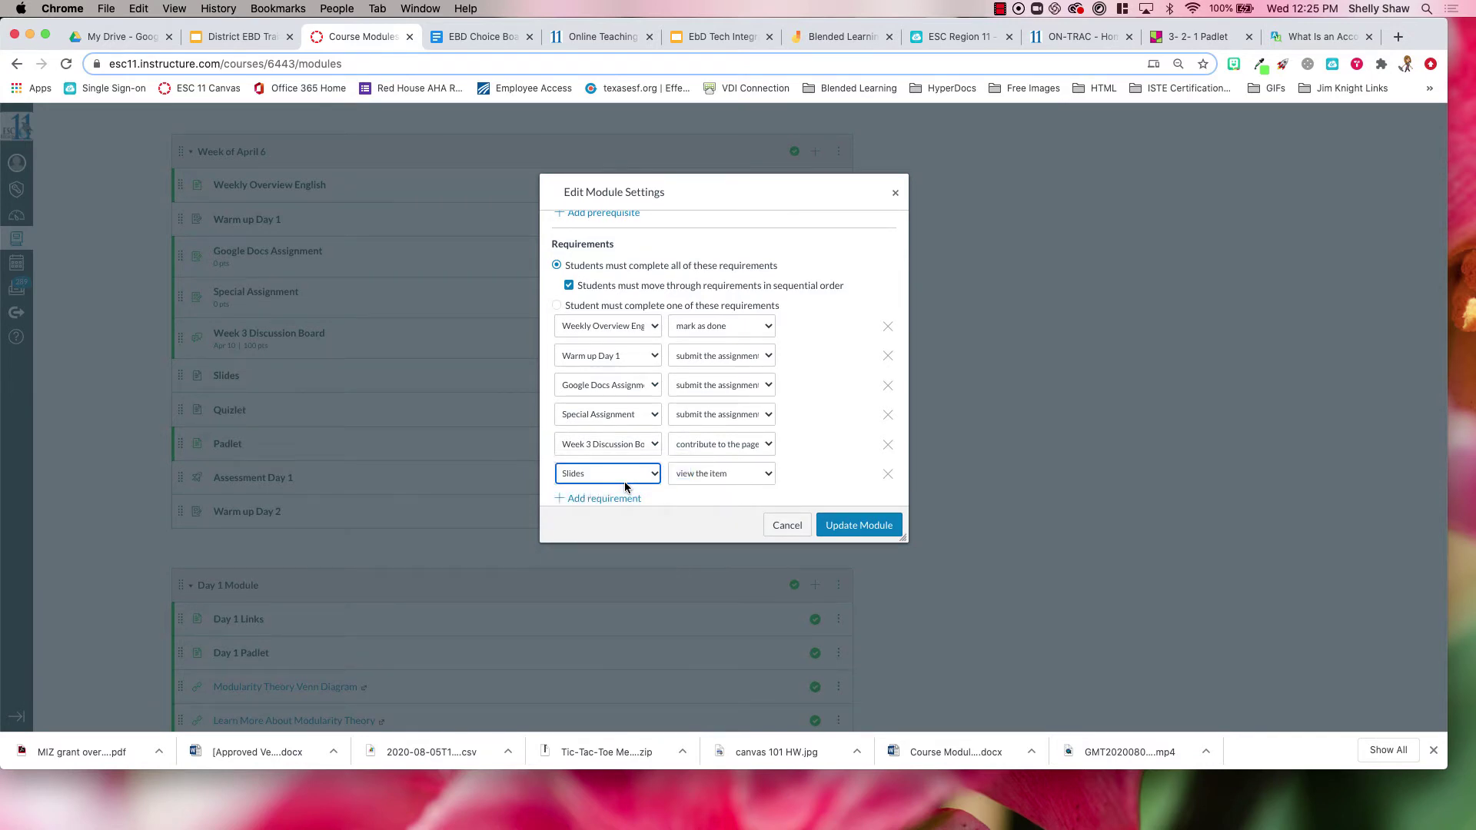
left_click(759, 476)
left_click(732, 486)
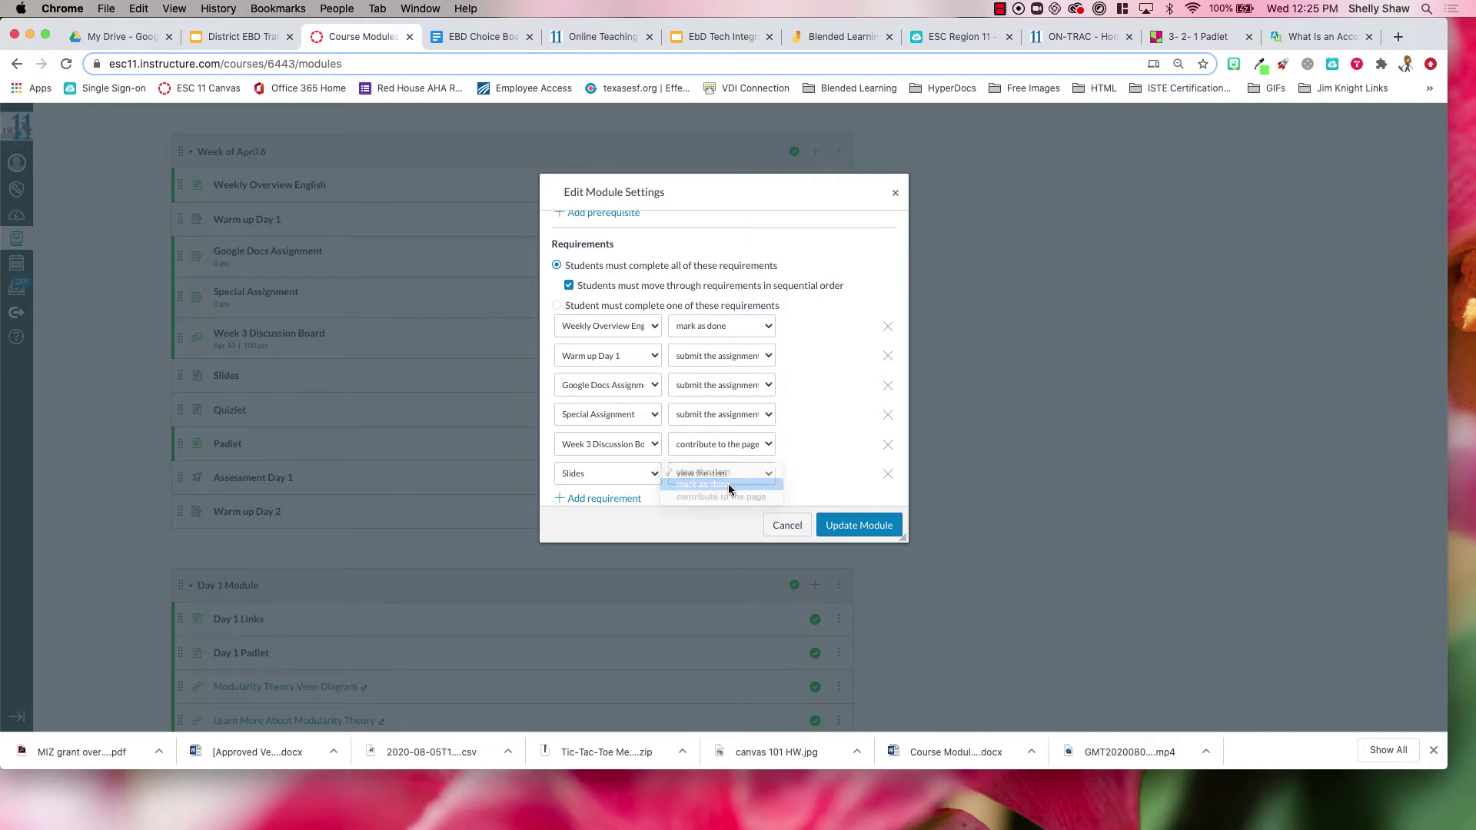
Step: Add a requirement that students mark the Quizlet page as done
scroll(646, 496, "down", 1)
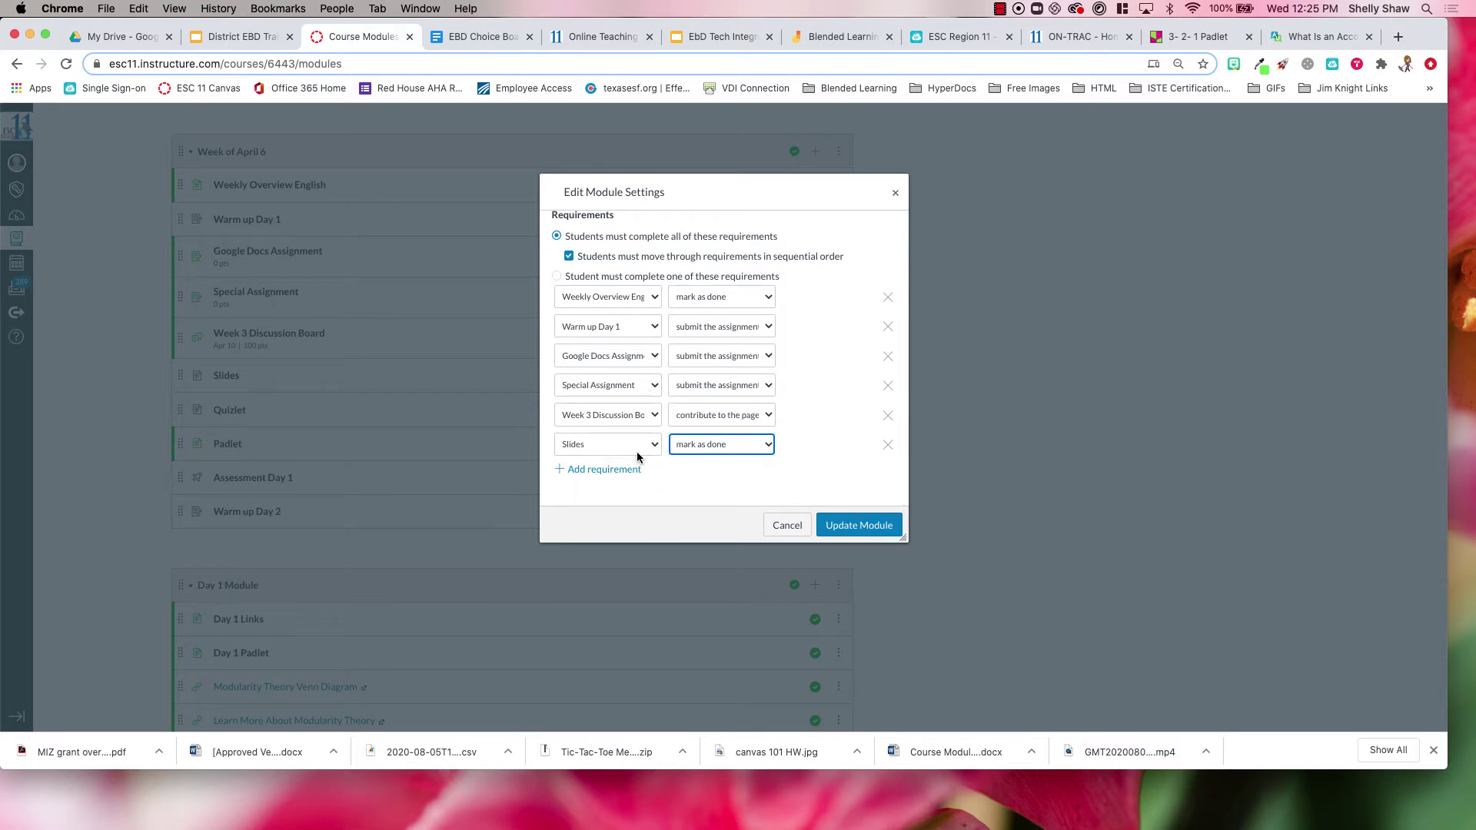
left_click(613, 470)
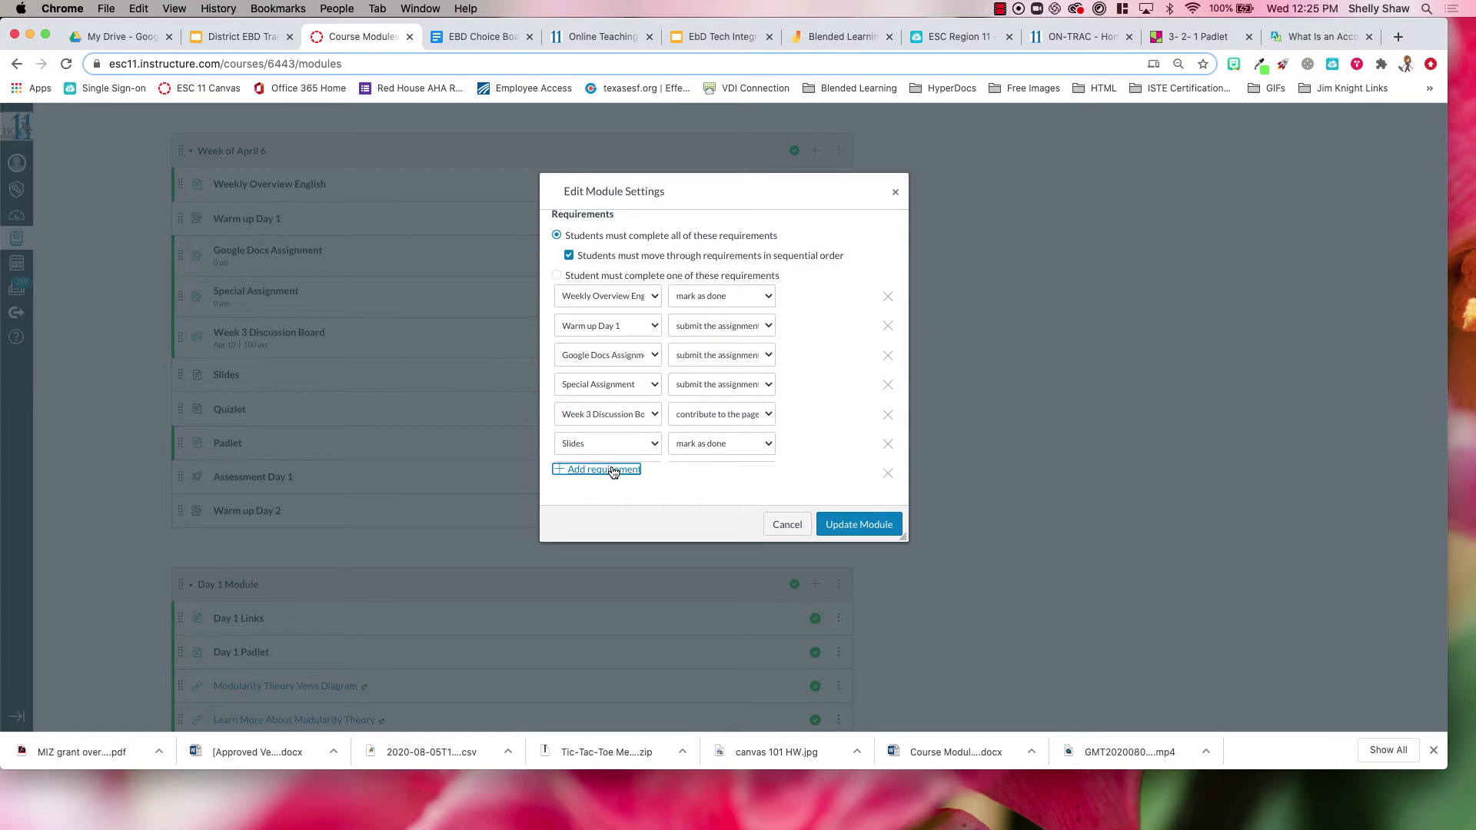
left_click(652, 476)
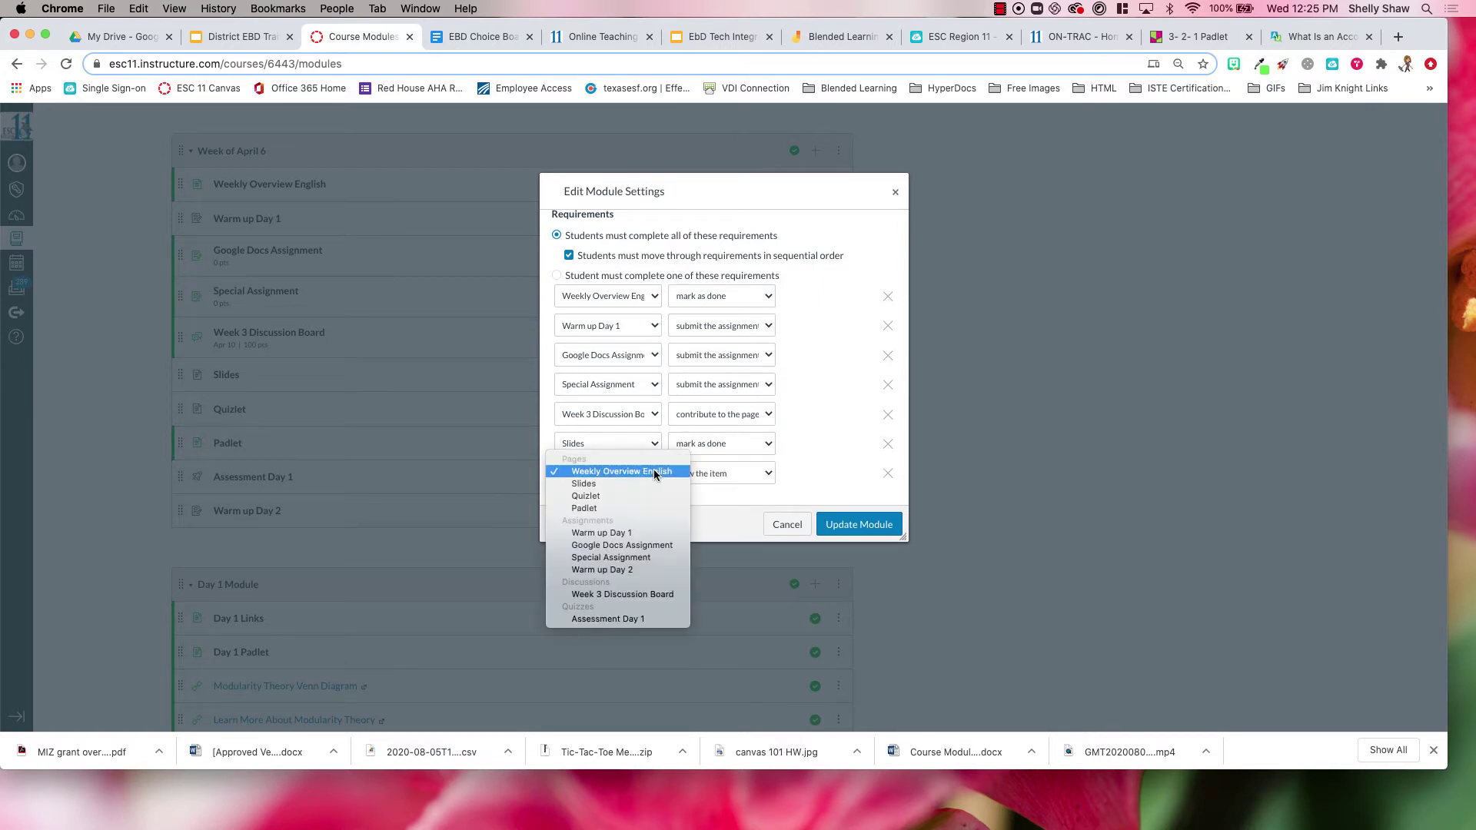
left_click(621, 496)
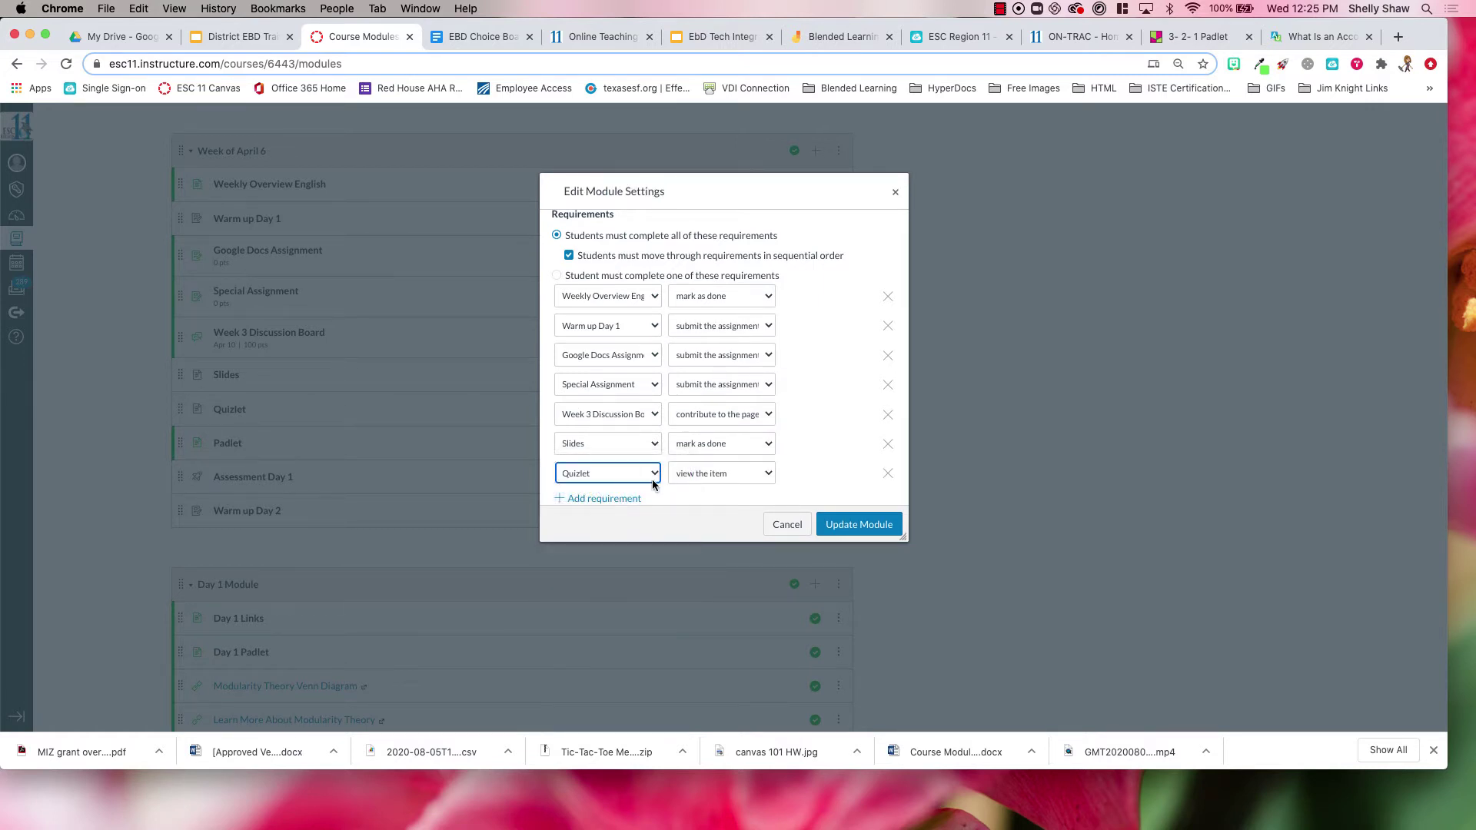
scroll(652, 485, "down", 1)
left_click(767, 444)
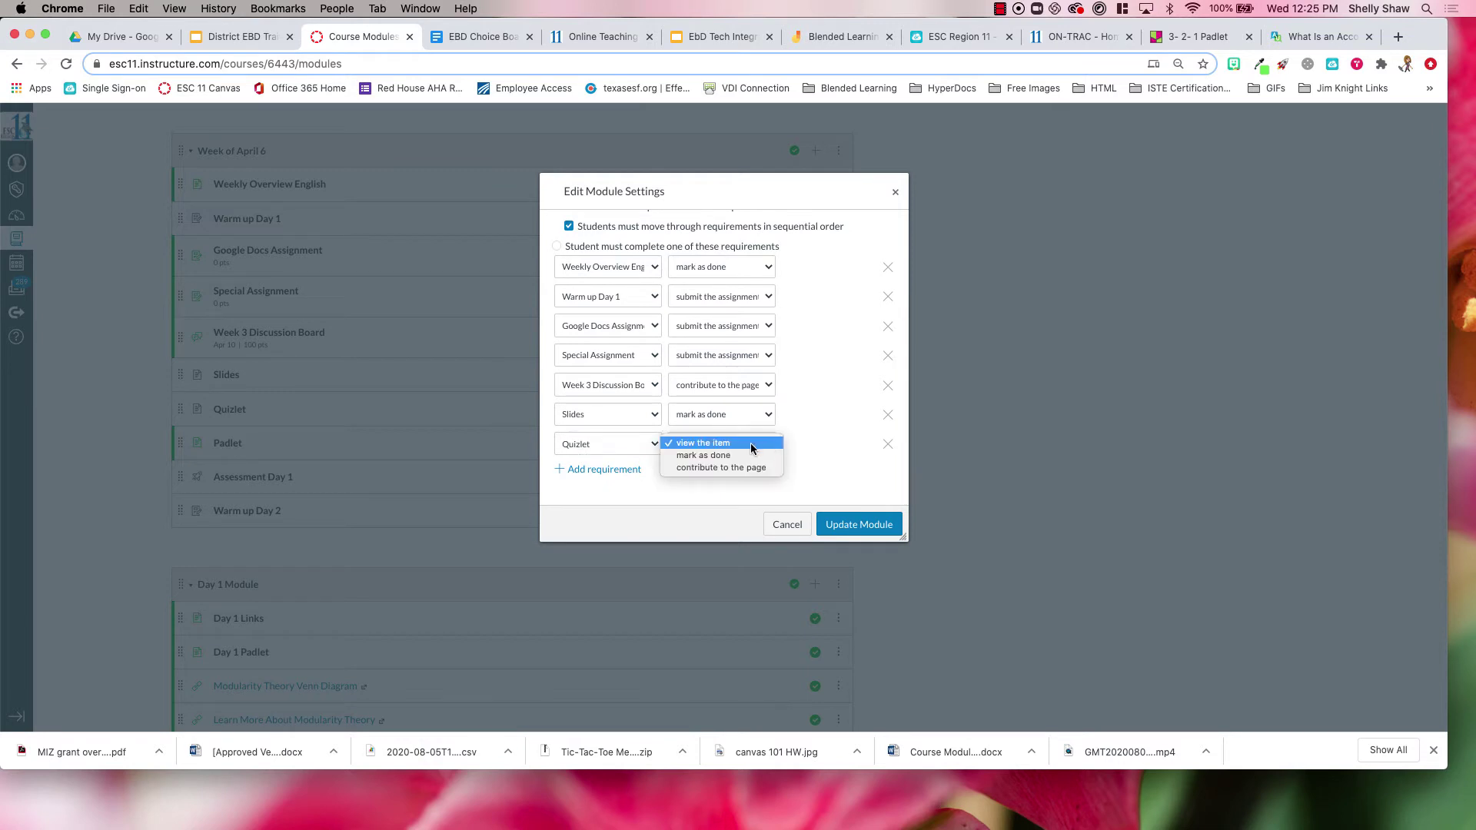
left_click(745, 455)
Step: Add a requirement that students mark the Padlet page as done
left_click(619, 472)
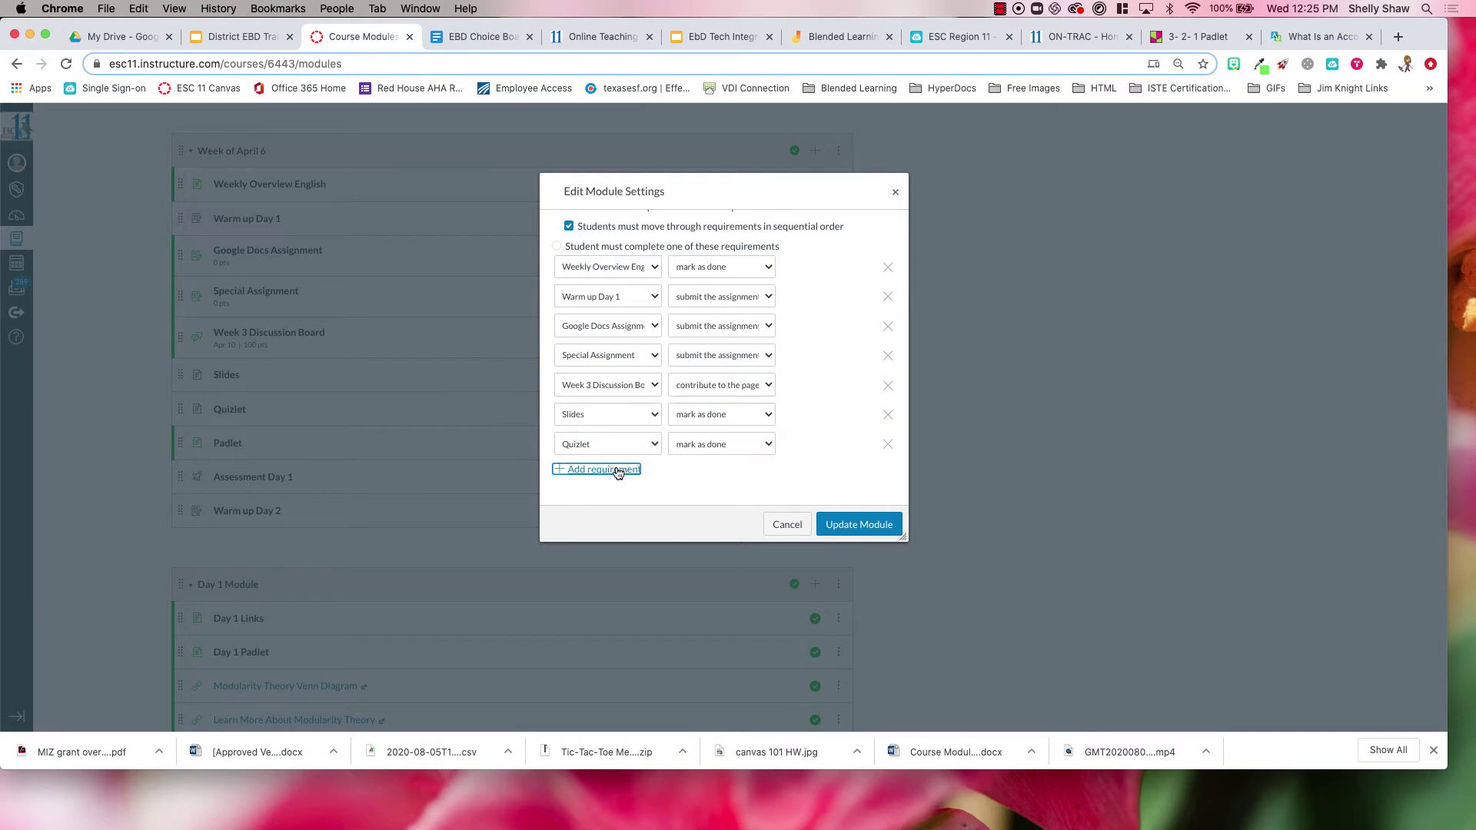
scroll(654, 481, "down", 1)
left_click(652, 443)
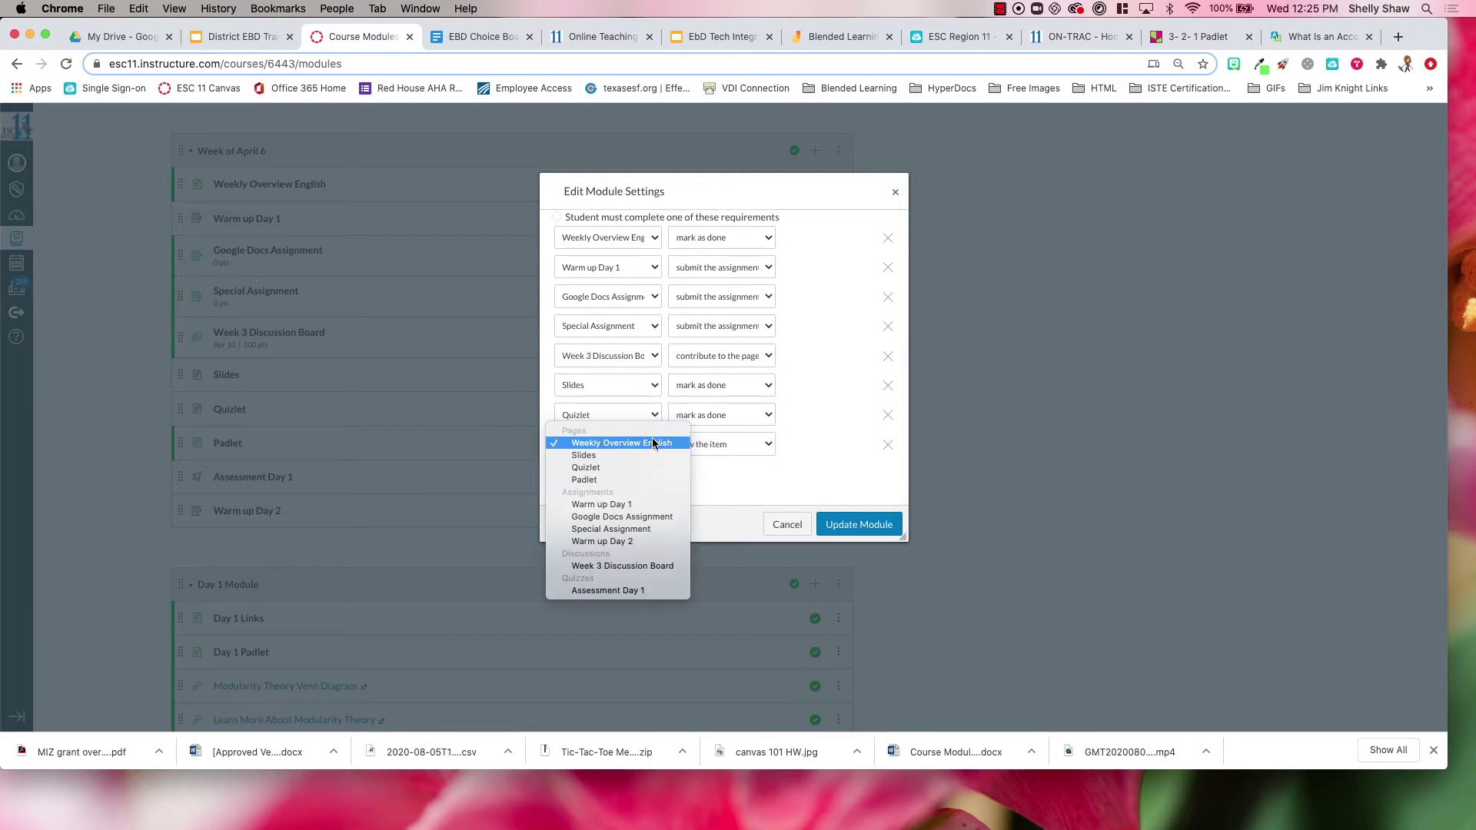
left_click(606, 479)
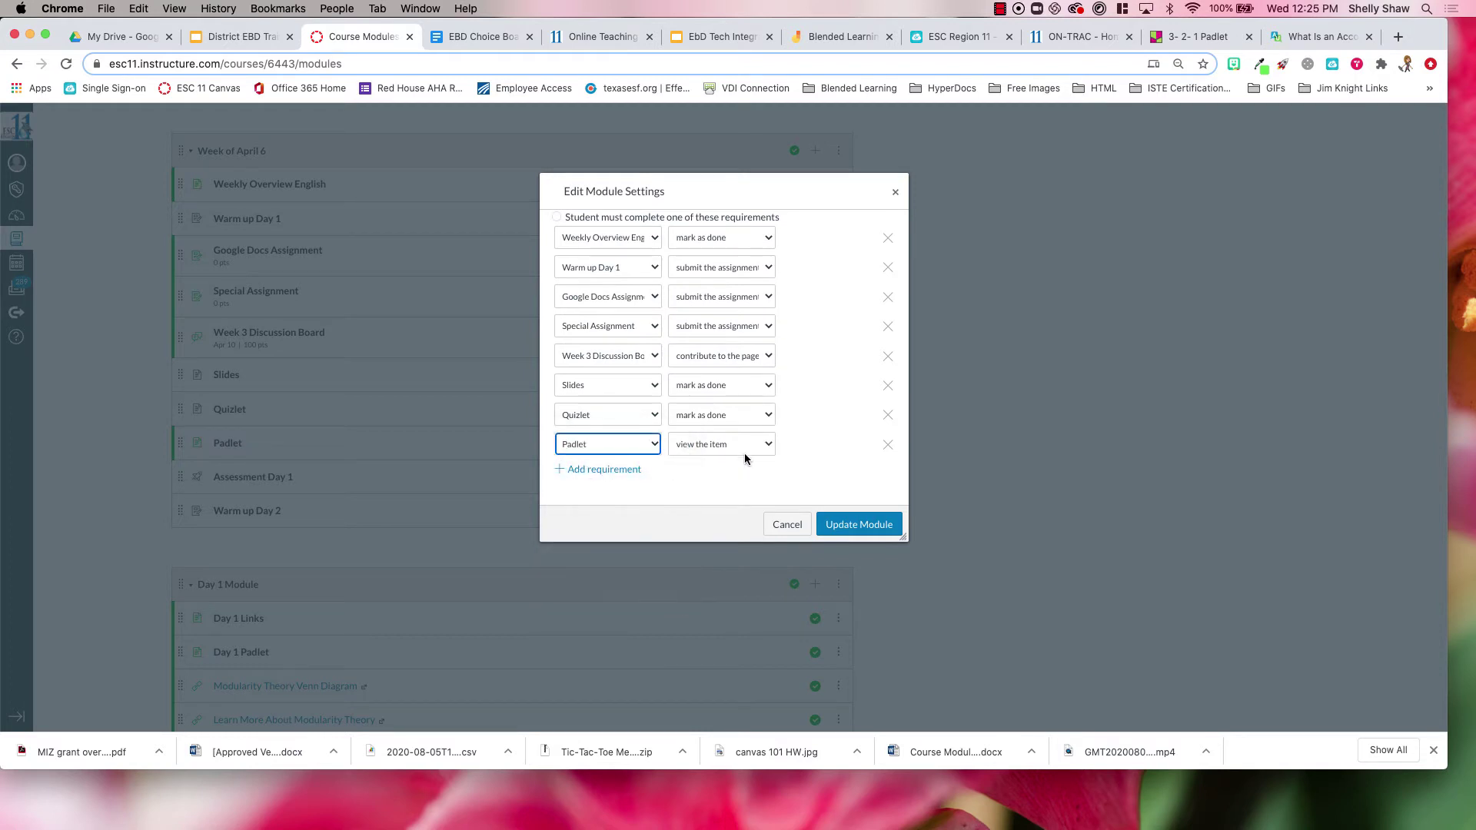
left_click(746, 449)
left_click(733, 455)
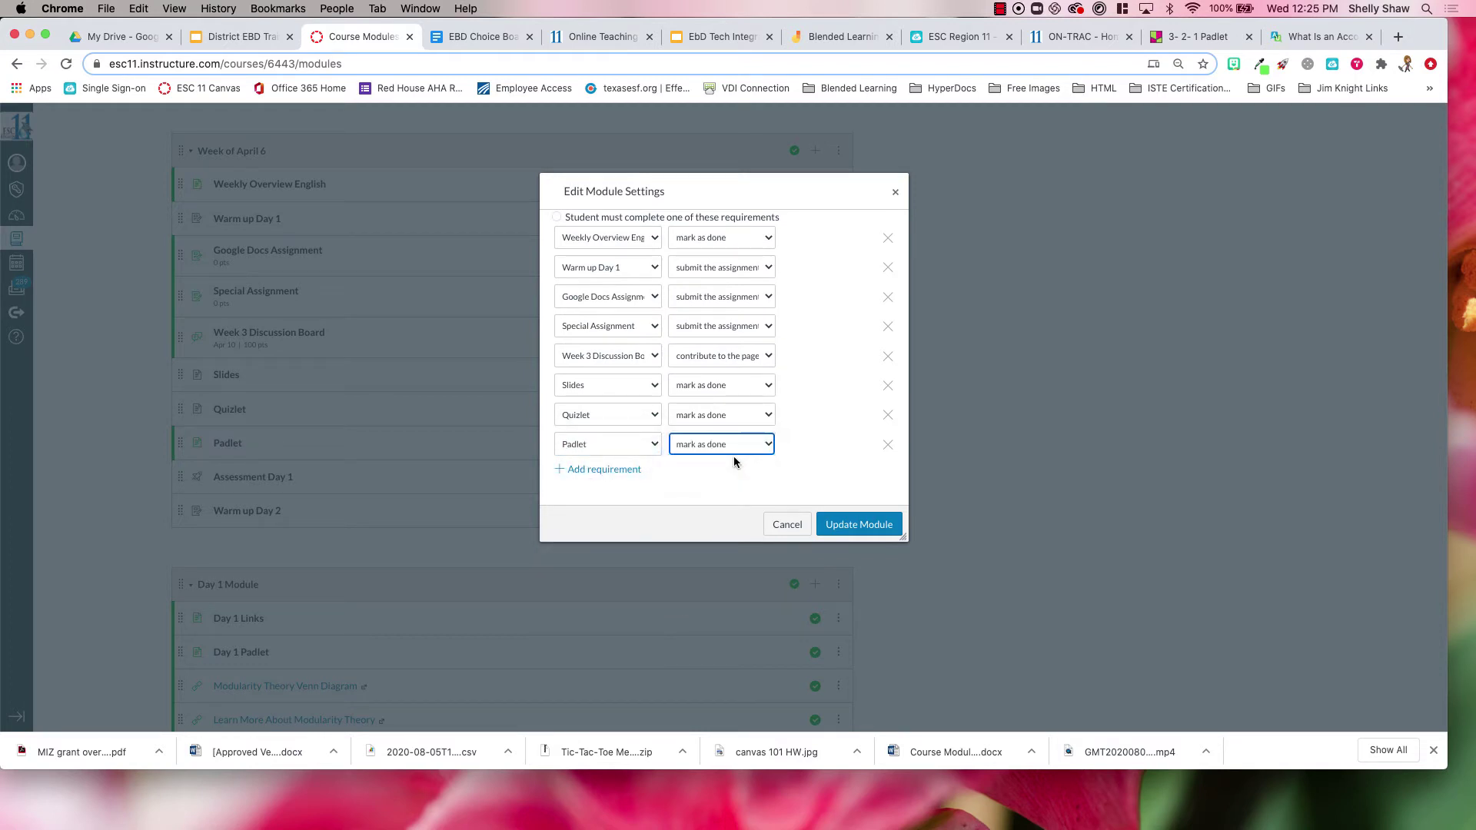
Step: Add a requirement that students submit the assignment for Assessment Day 1
scroll(695, 459, "down", 1)
left_click(604, 423)
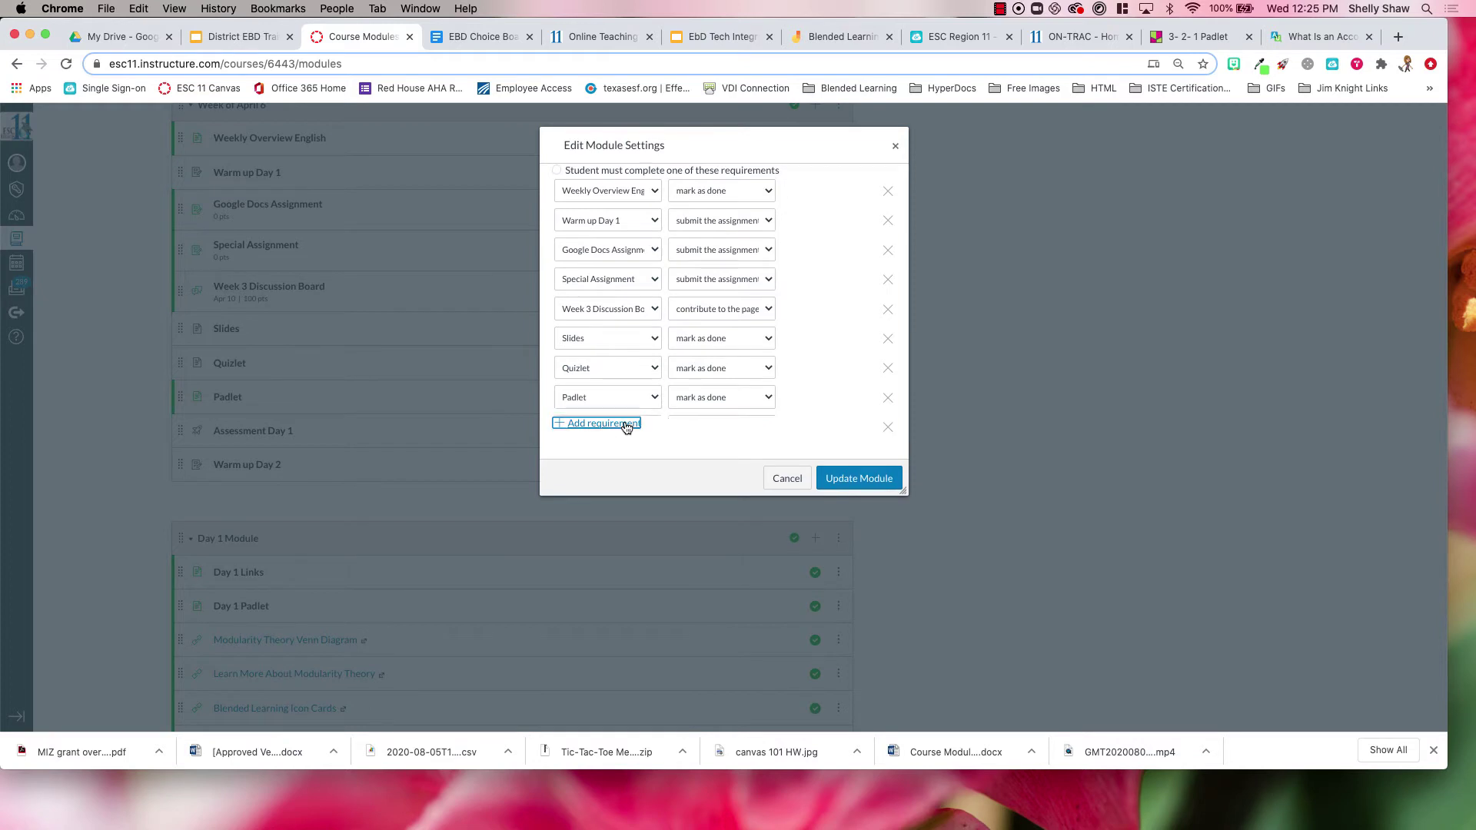
left_click(654, 431)
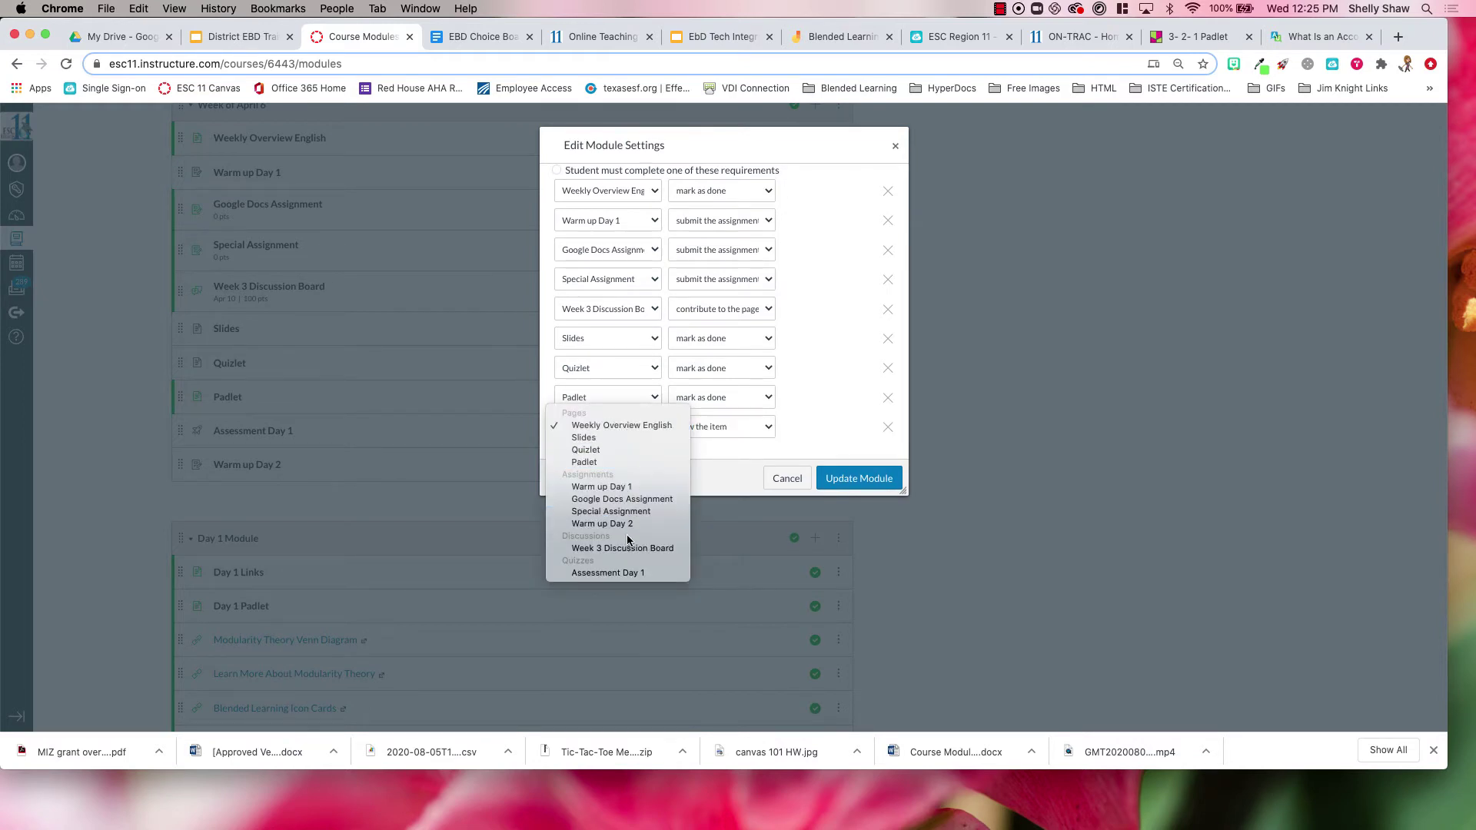
left_click(630, 575)
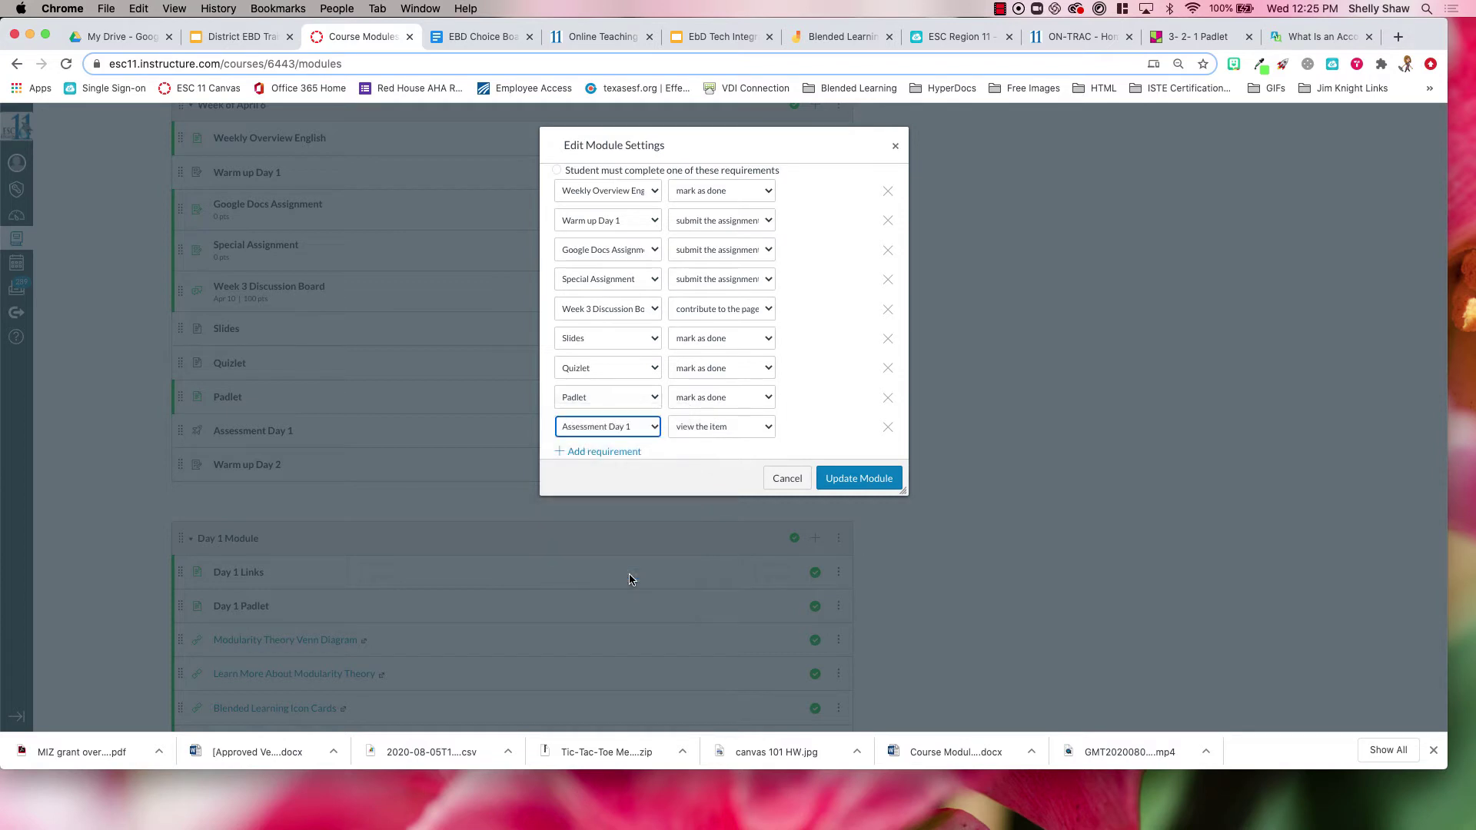
scroll(682, 393, "down", 1)
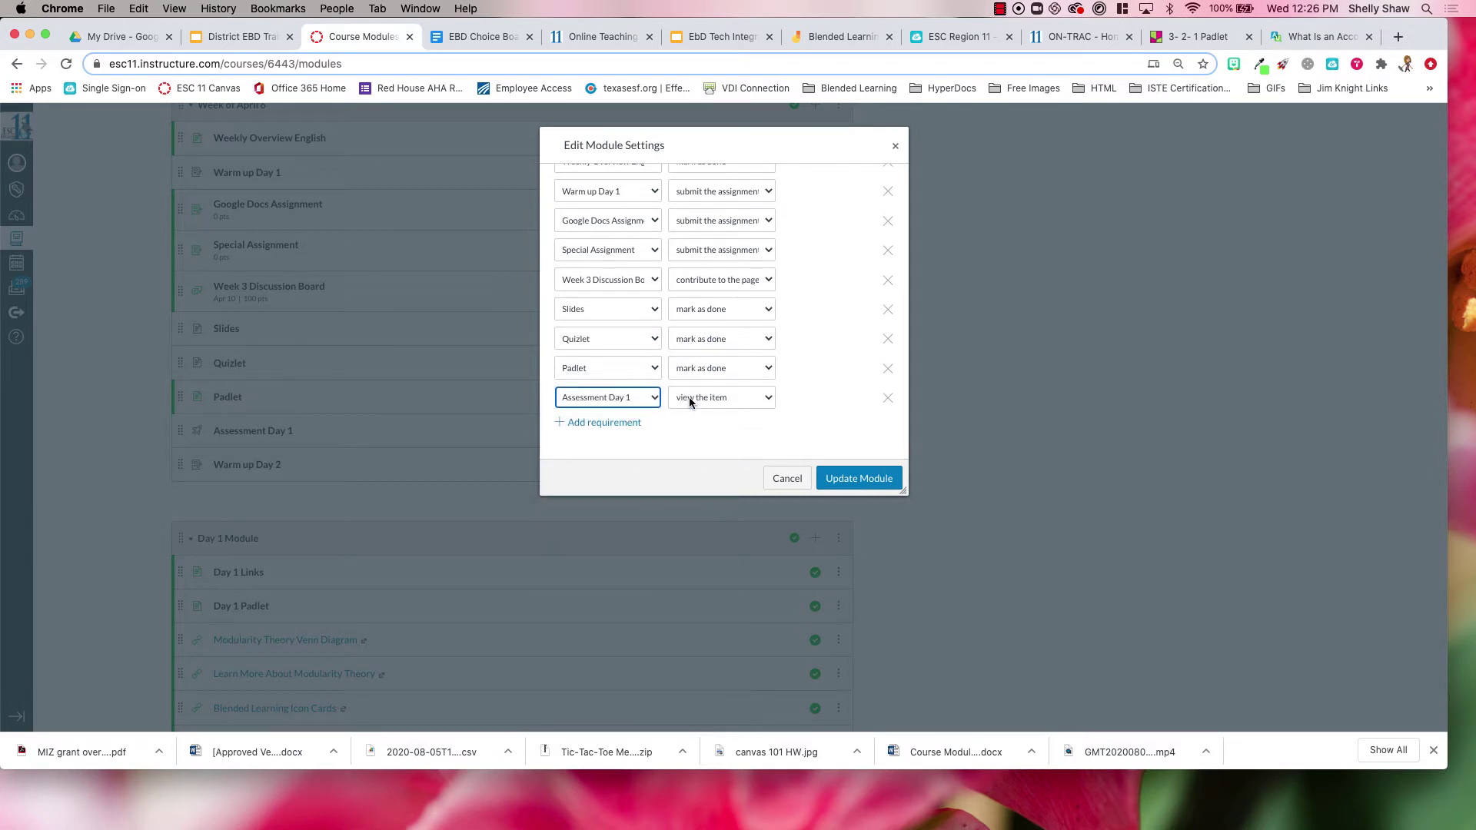
left_click(765, 398)
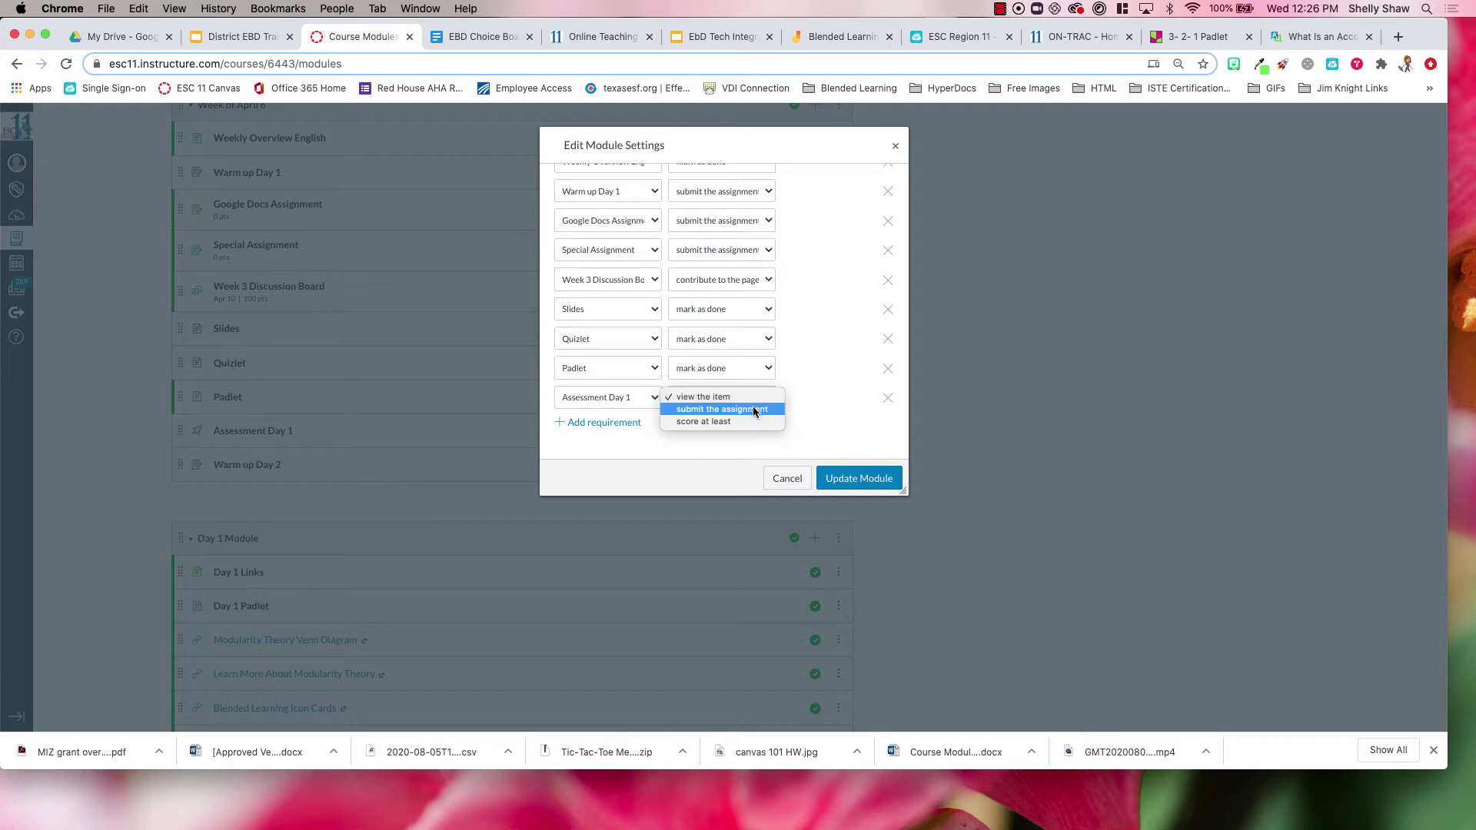
left_click(754, 410)
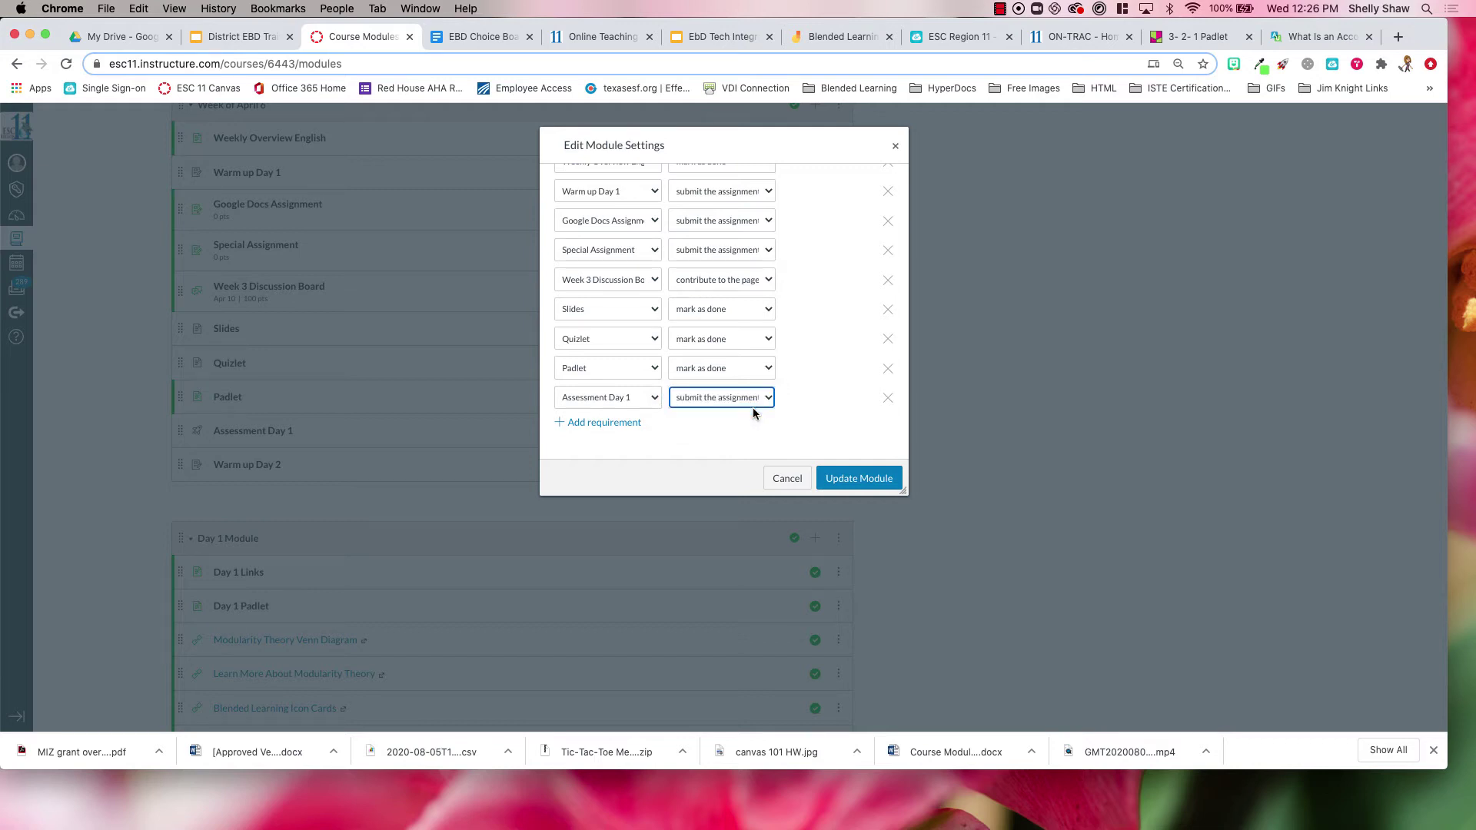
Step: Try a score-at-least requirement of 70 for Assessment Day 1 and switch it back to submit the assignment
left_click(765, 398)
left_click(732, 404)
left_click(807, 398)
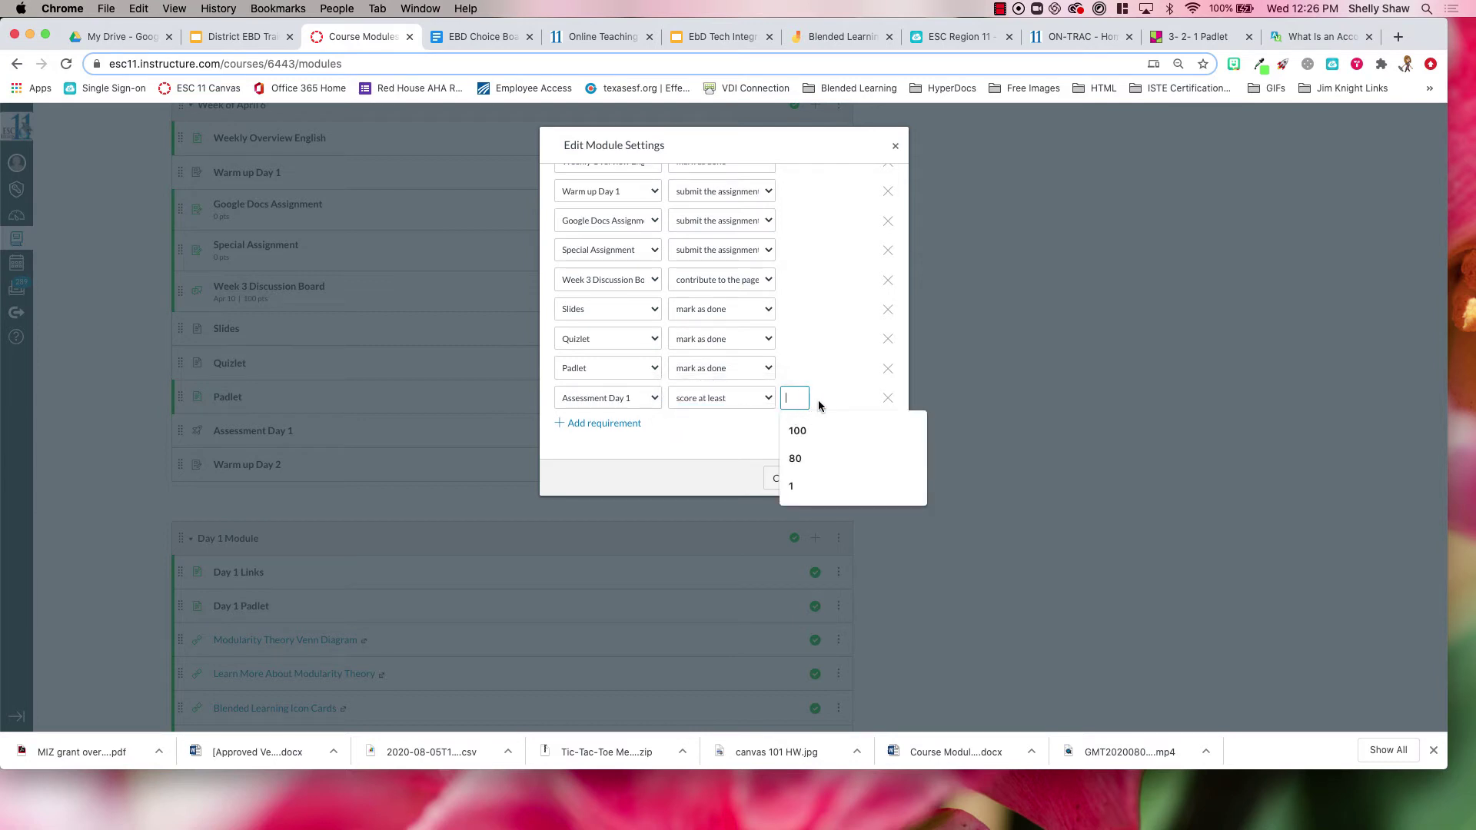
type("70")
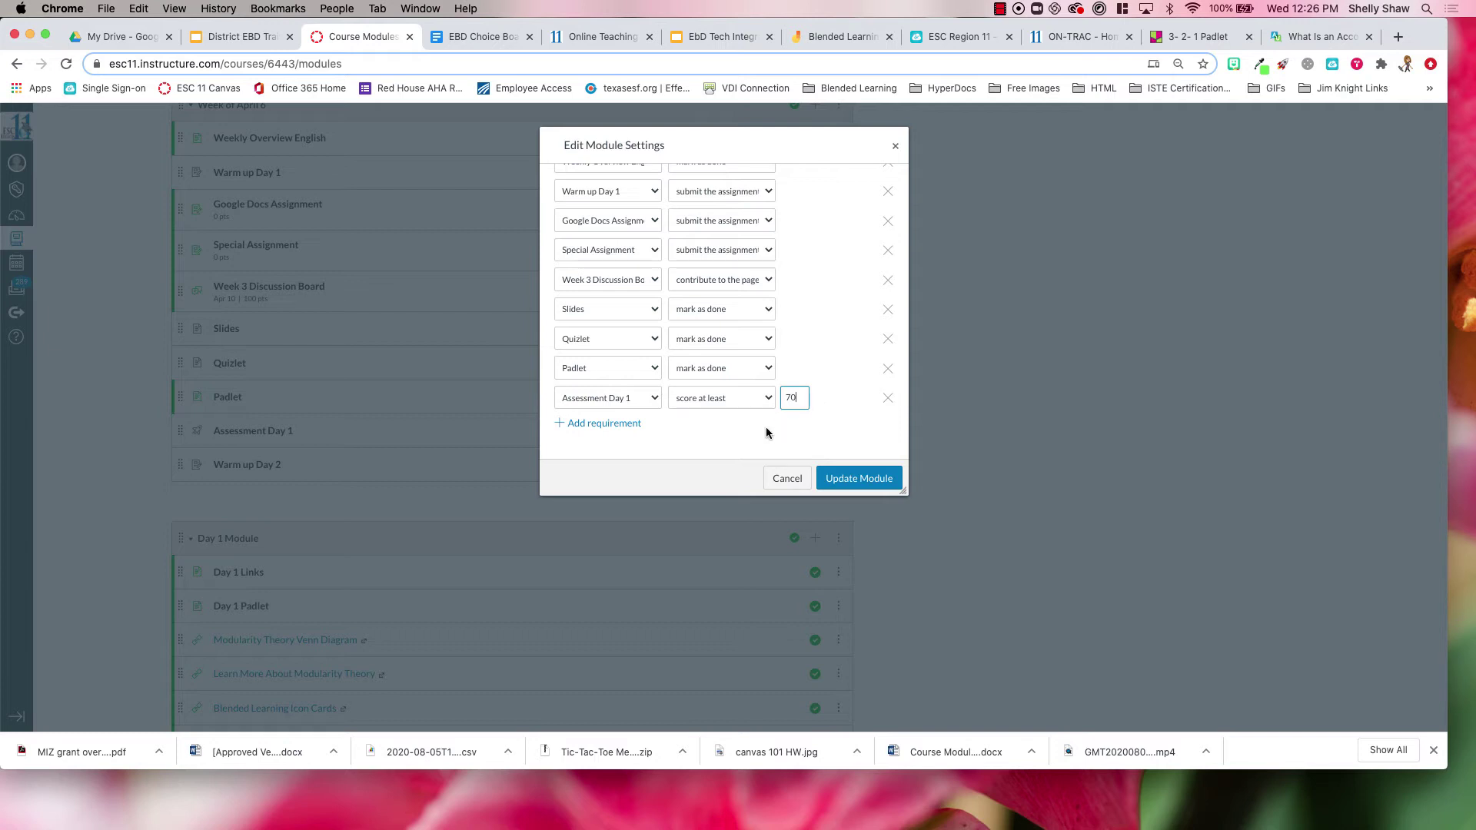
left_click(761, 398)
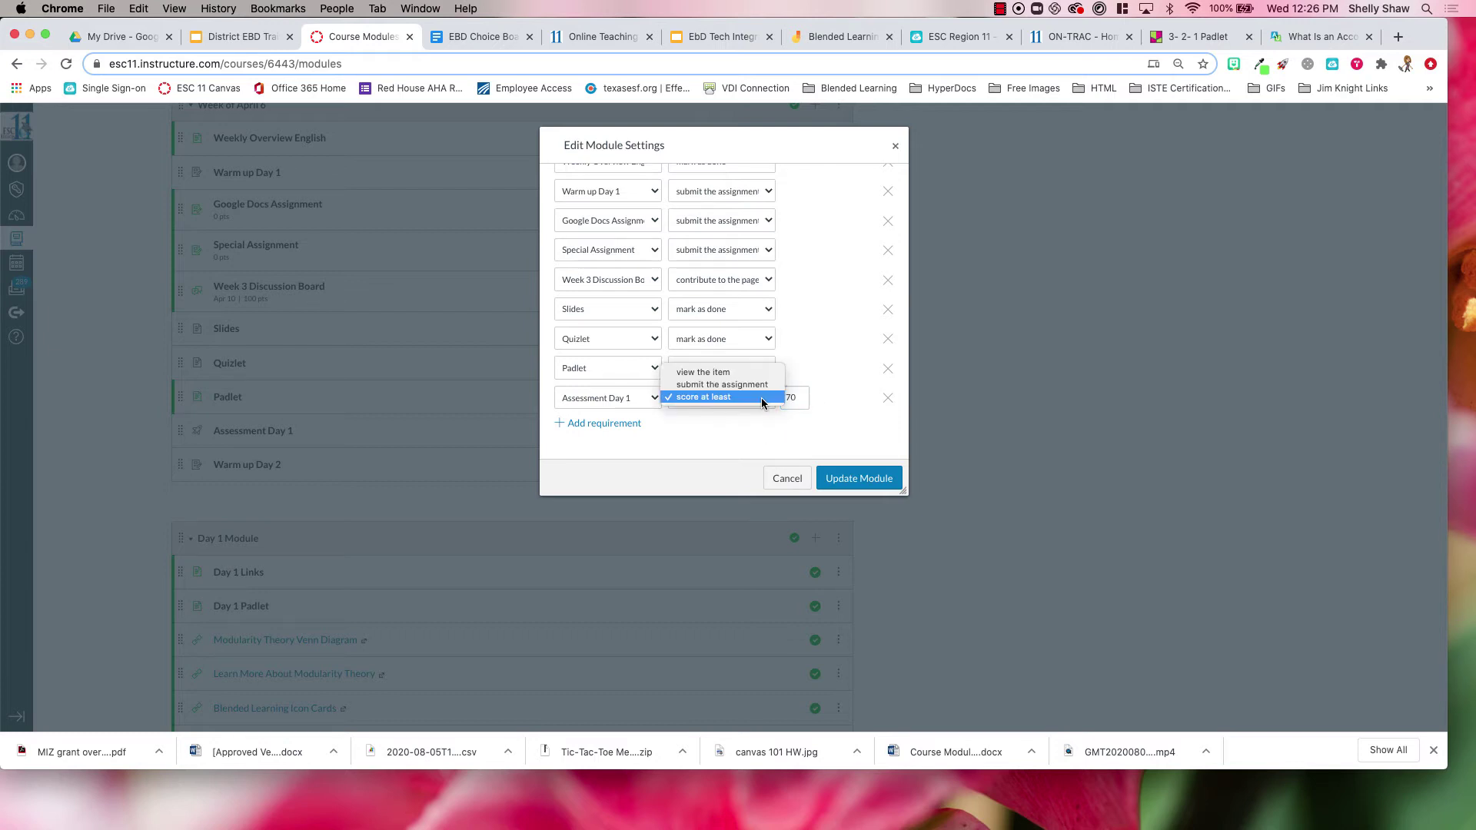
left_click(740, 386)
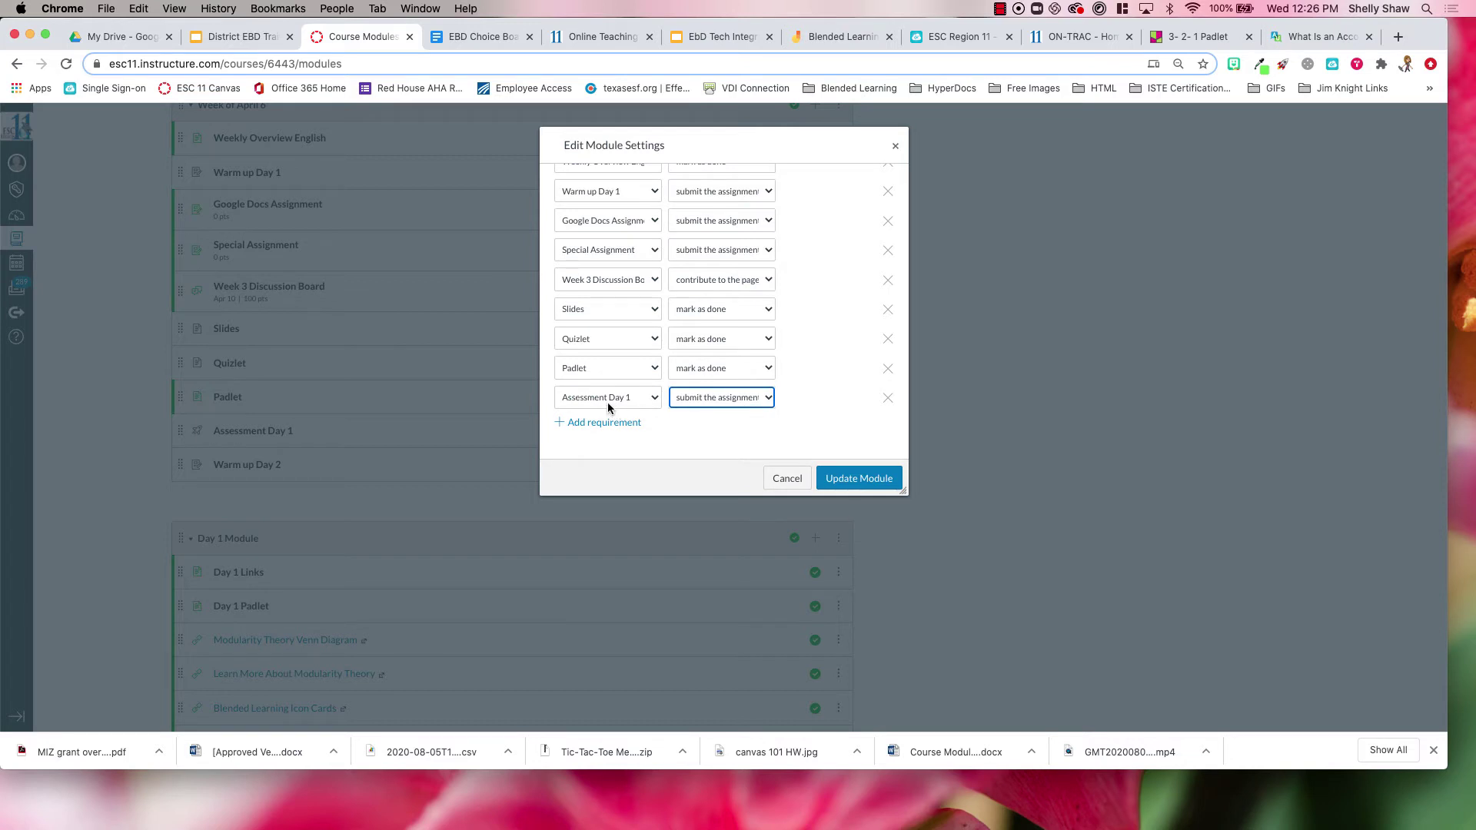
Step: Add a requirement that students submit the assignment for Warm up Day 2
left_click(586, 422)
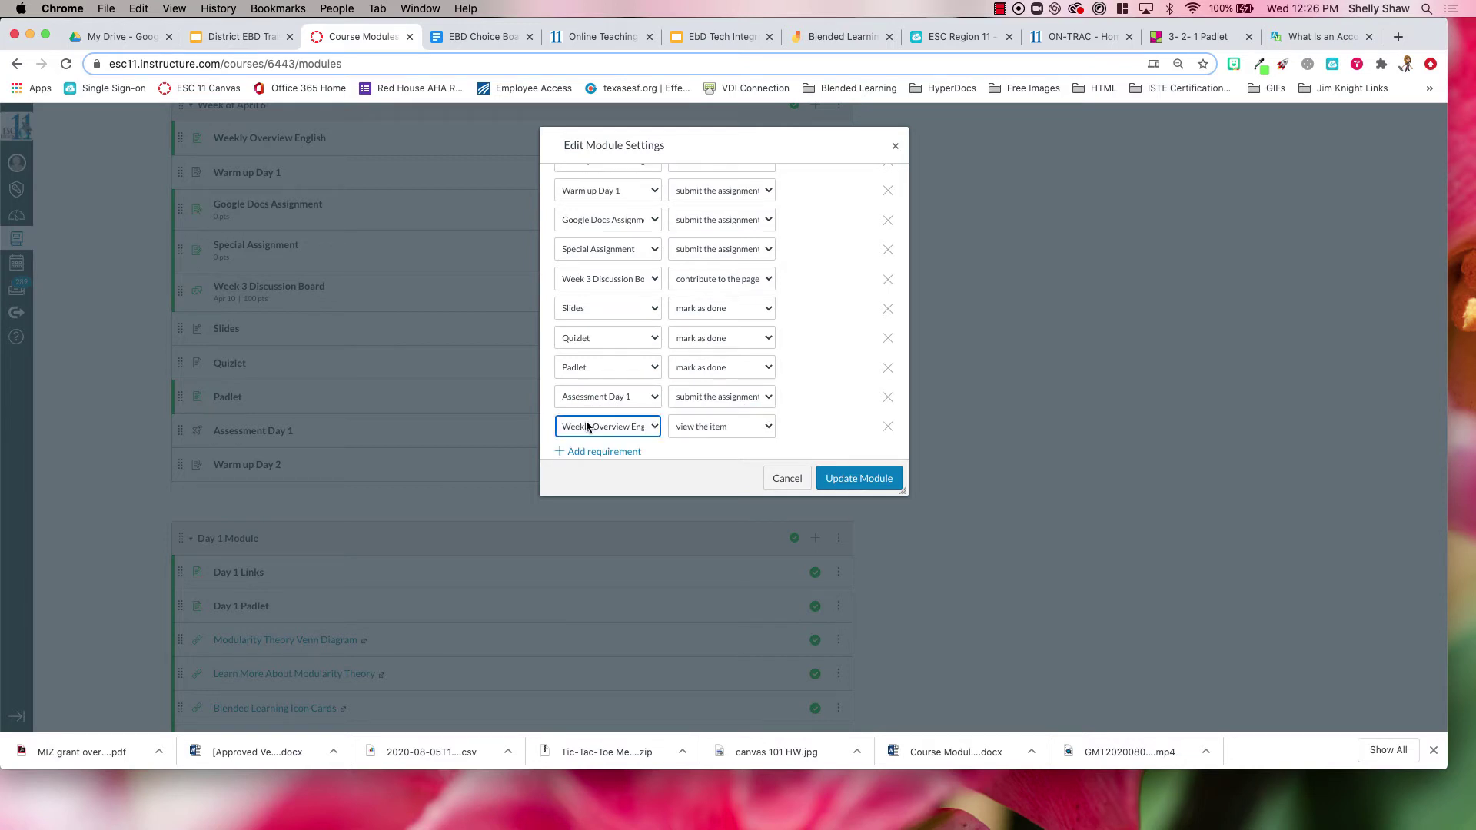
left_click(653, 426)
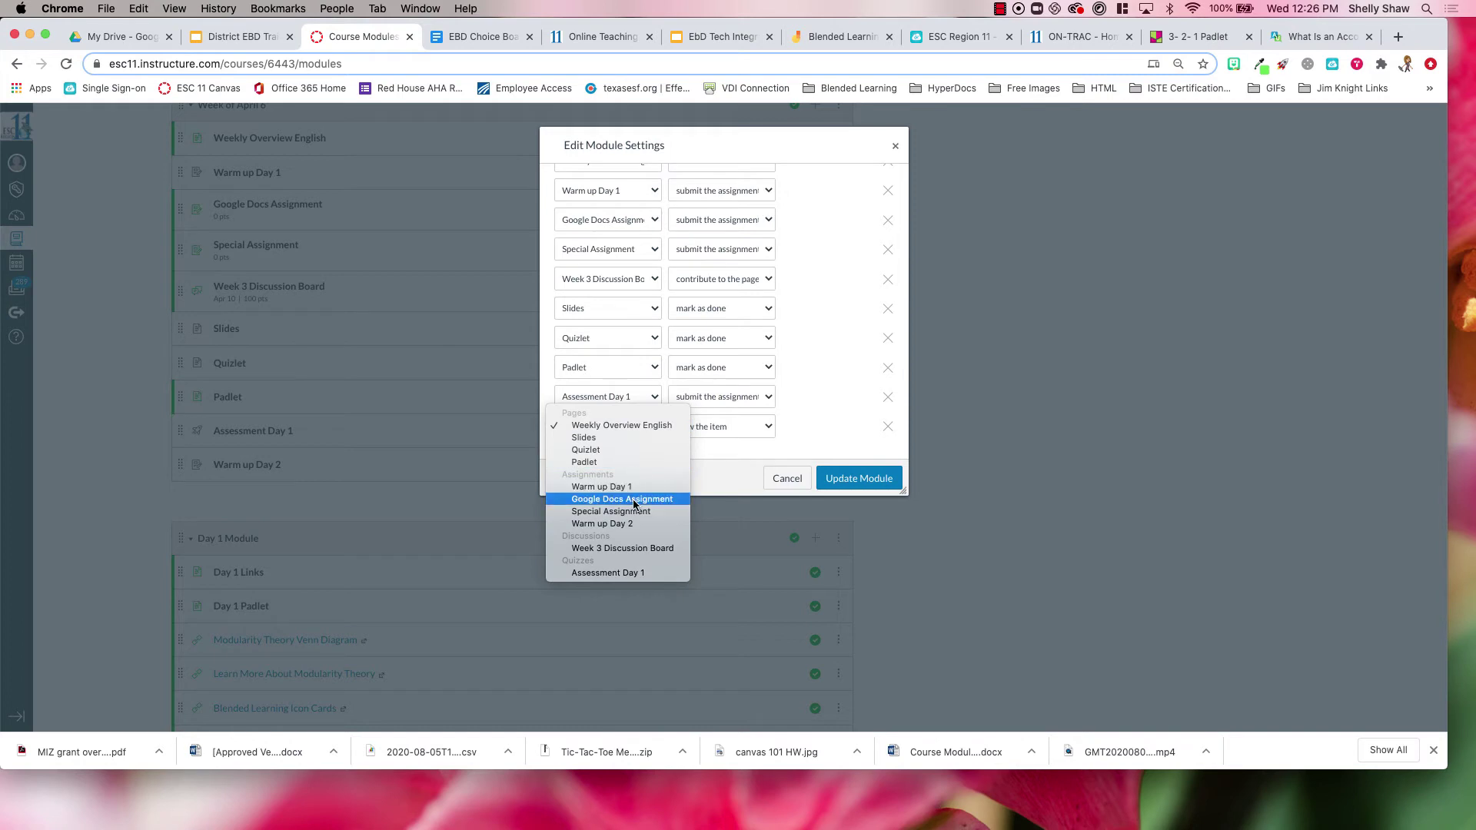
left_click(619, 524)
left_click(767, 426)
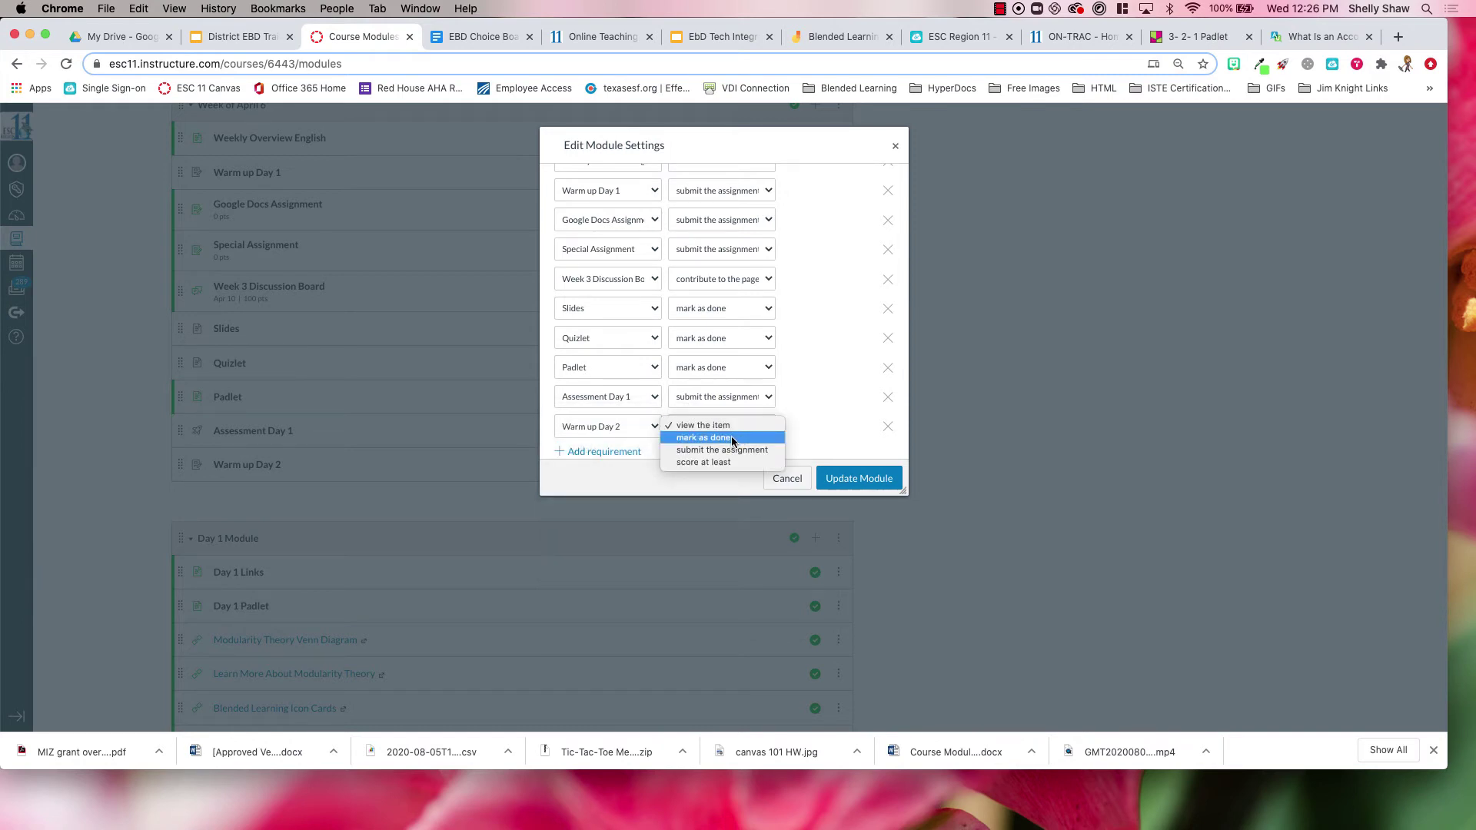
left_click(736, 448)
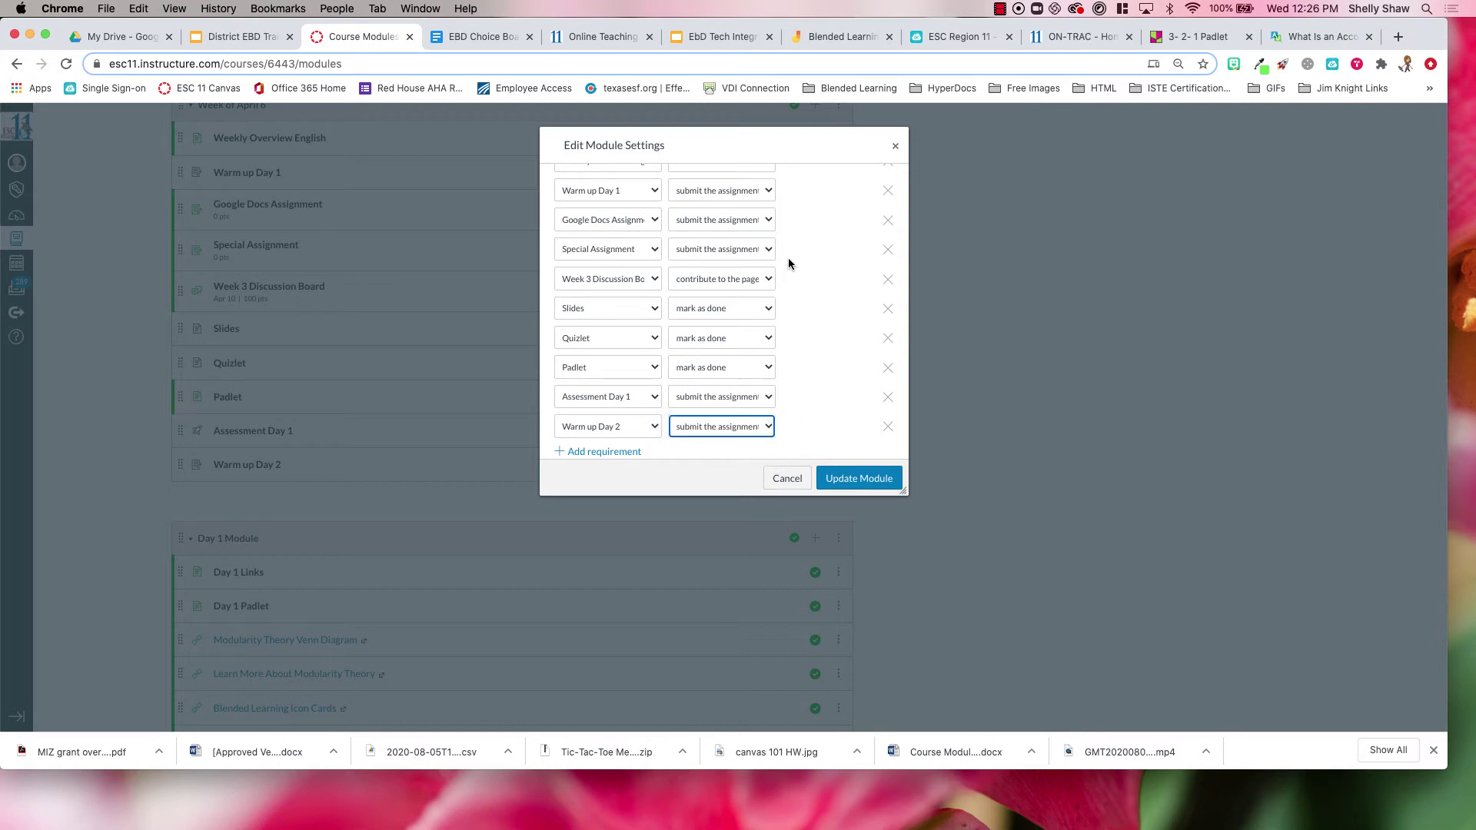
Step: Save the completion requirements of the Week of April 6 module
scroll(797, 383, "down", 2)
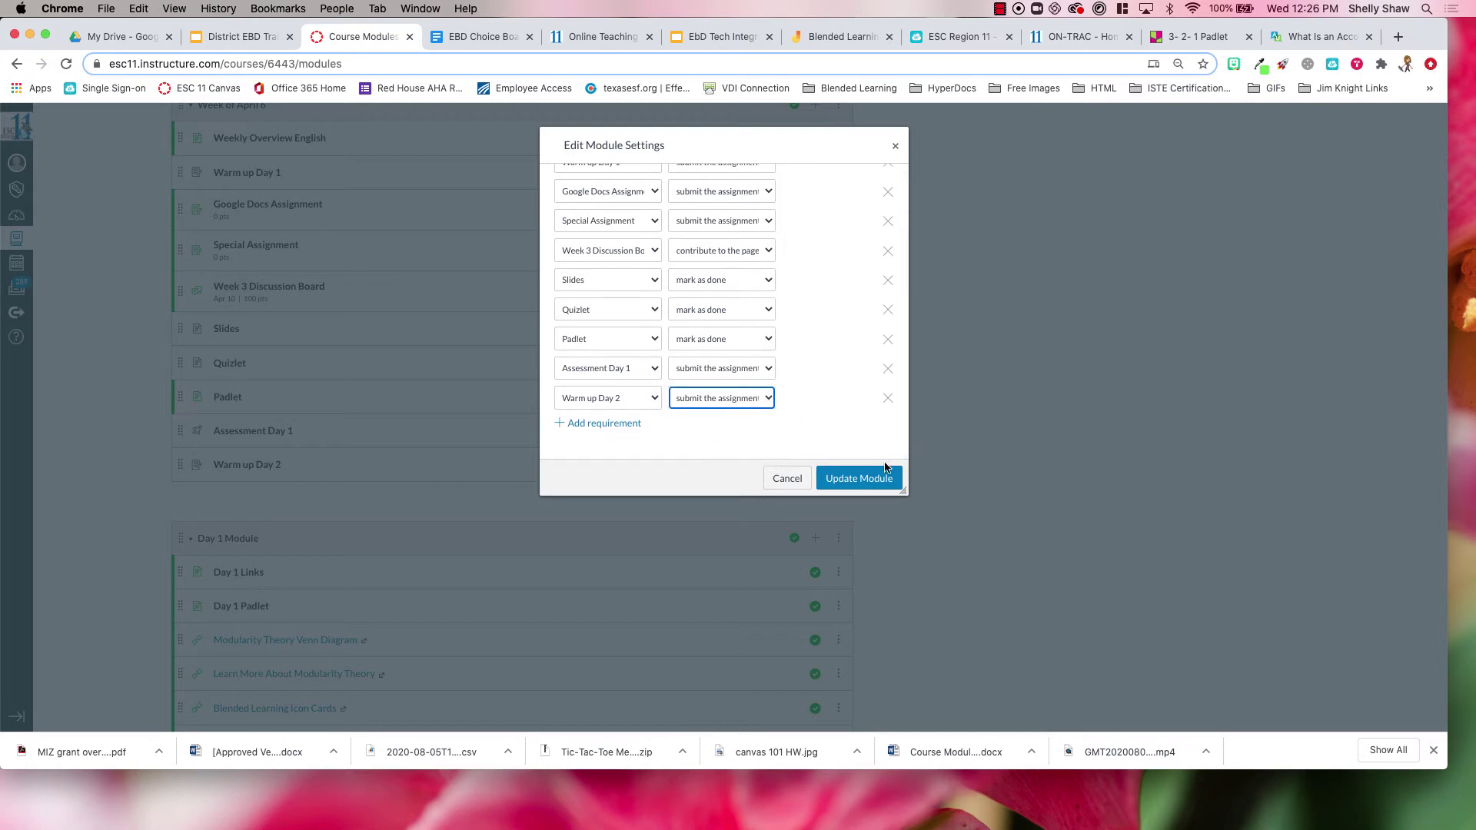
left_click(865, 478)
left_click(818, 495)
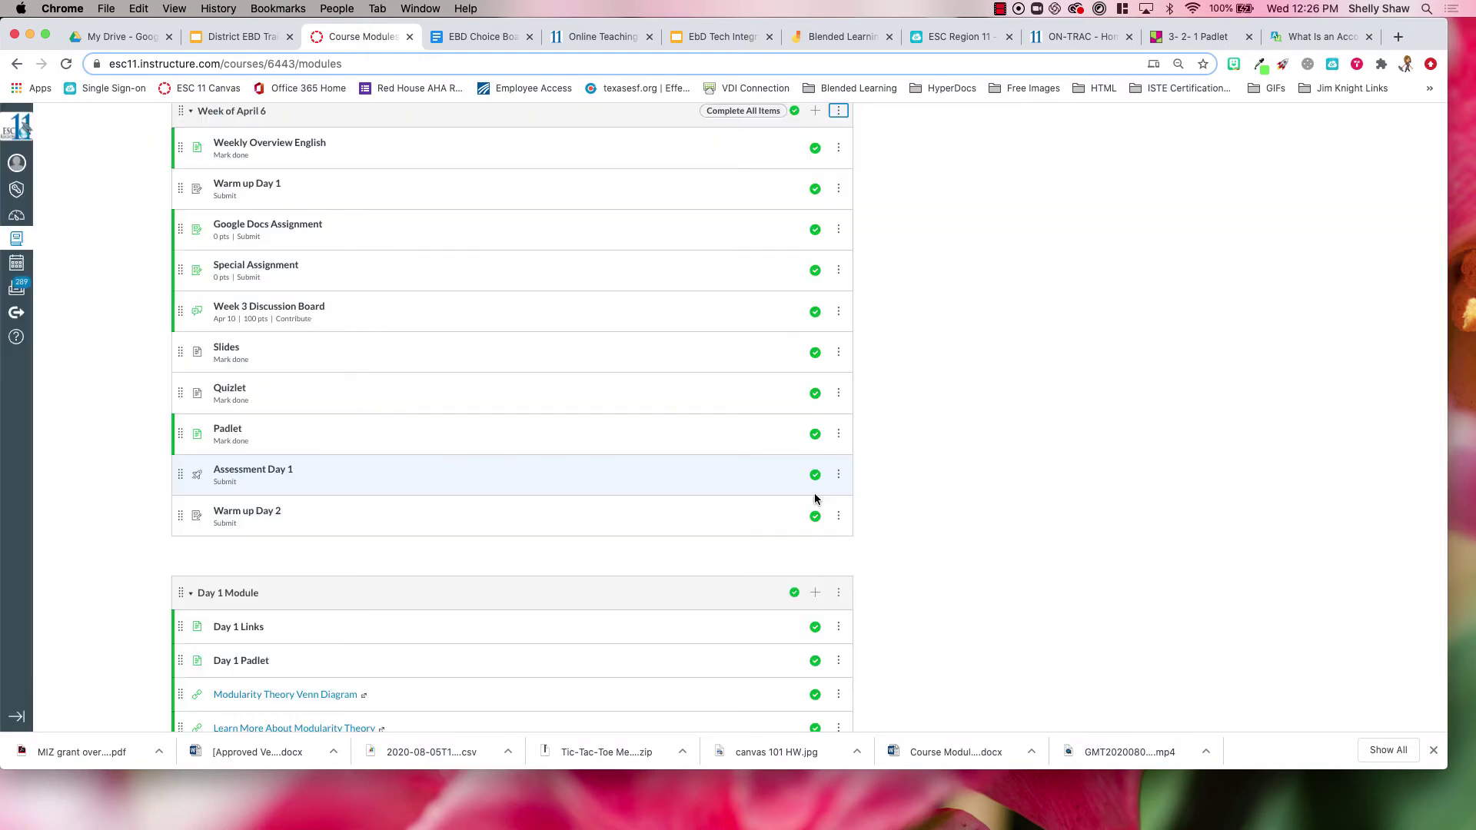
Step: Make the Warm up Day 1 assignment available from Aug 10 12am until Aug 11 11:59pm and save it
scroll(399, 311, "up", 3)
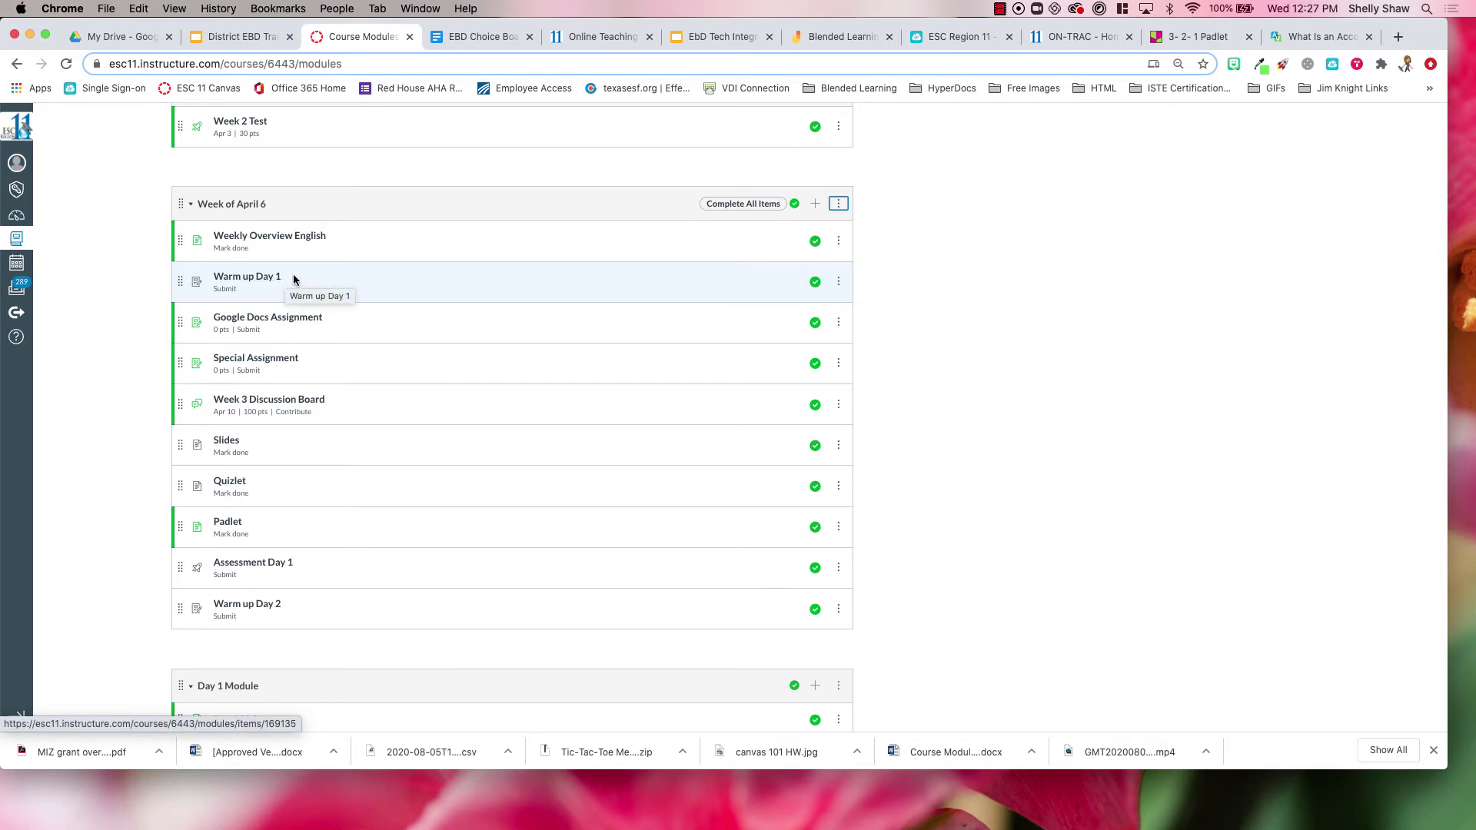
left_click(242, 278)
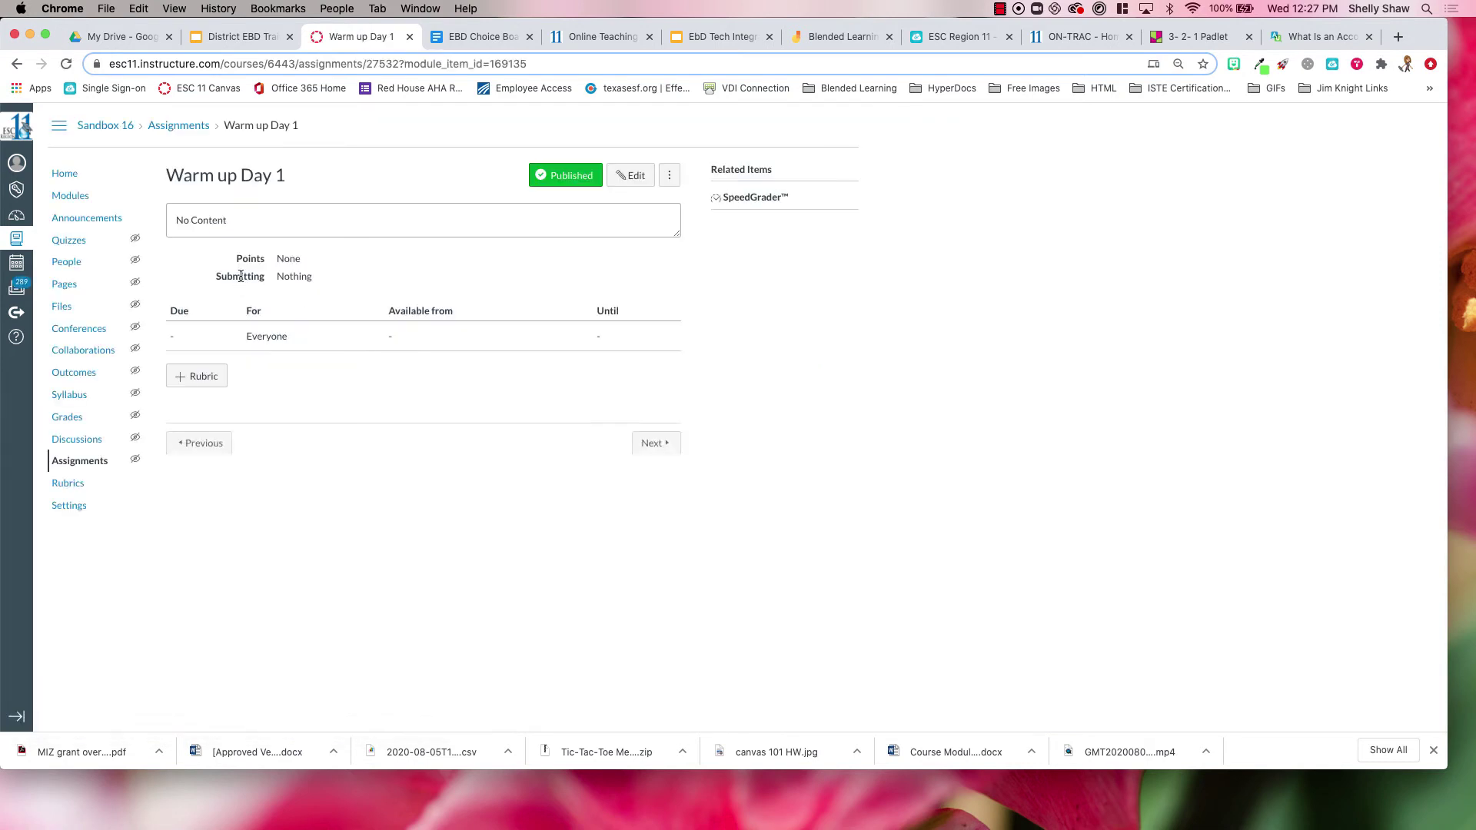
left_click(629, 176)
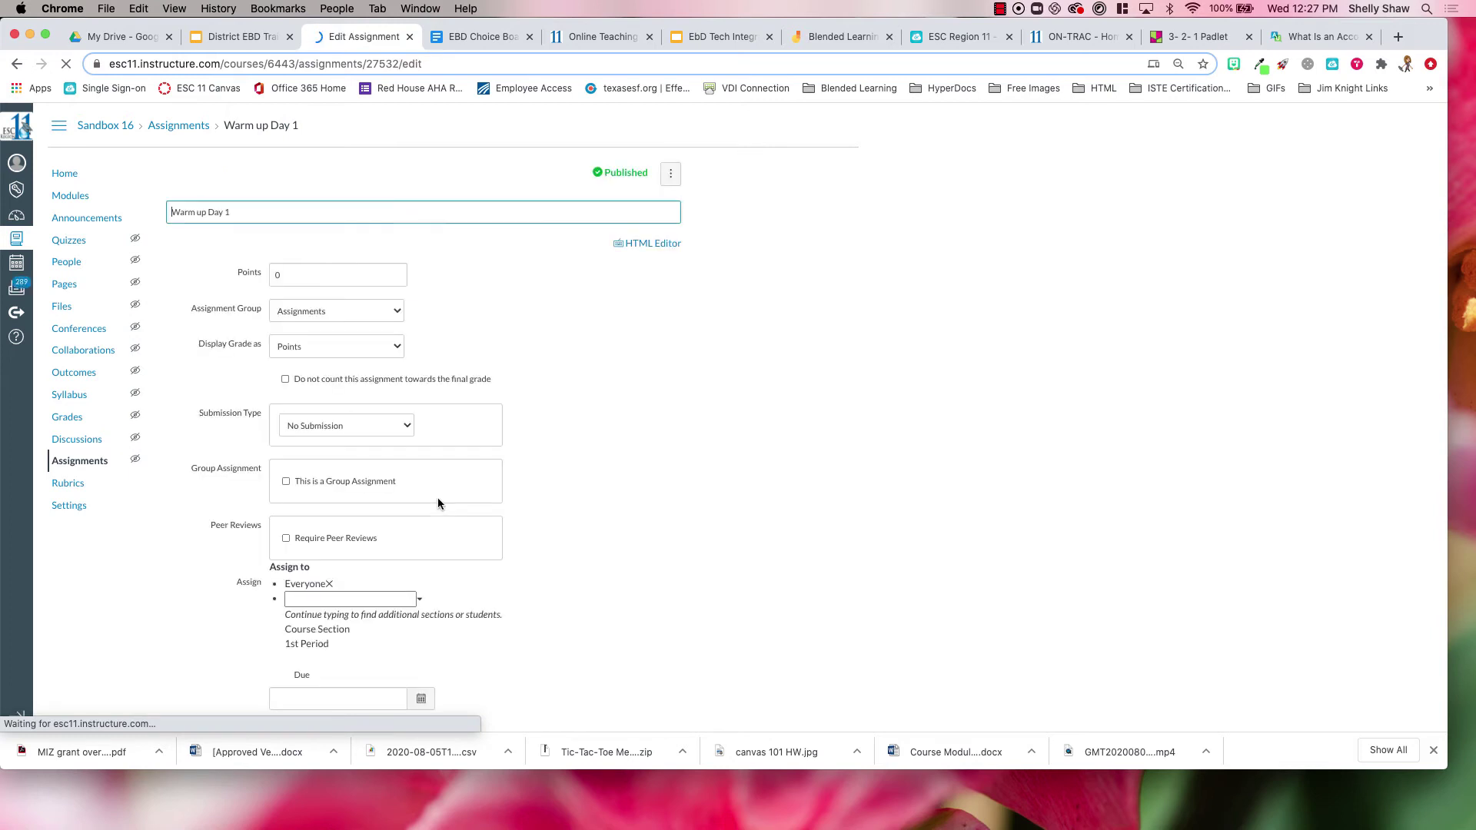
scroll(329, 560, "down", 5)
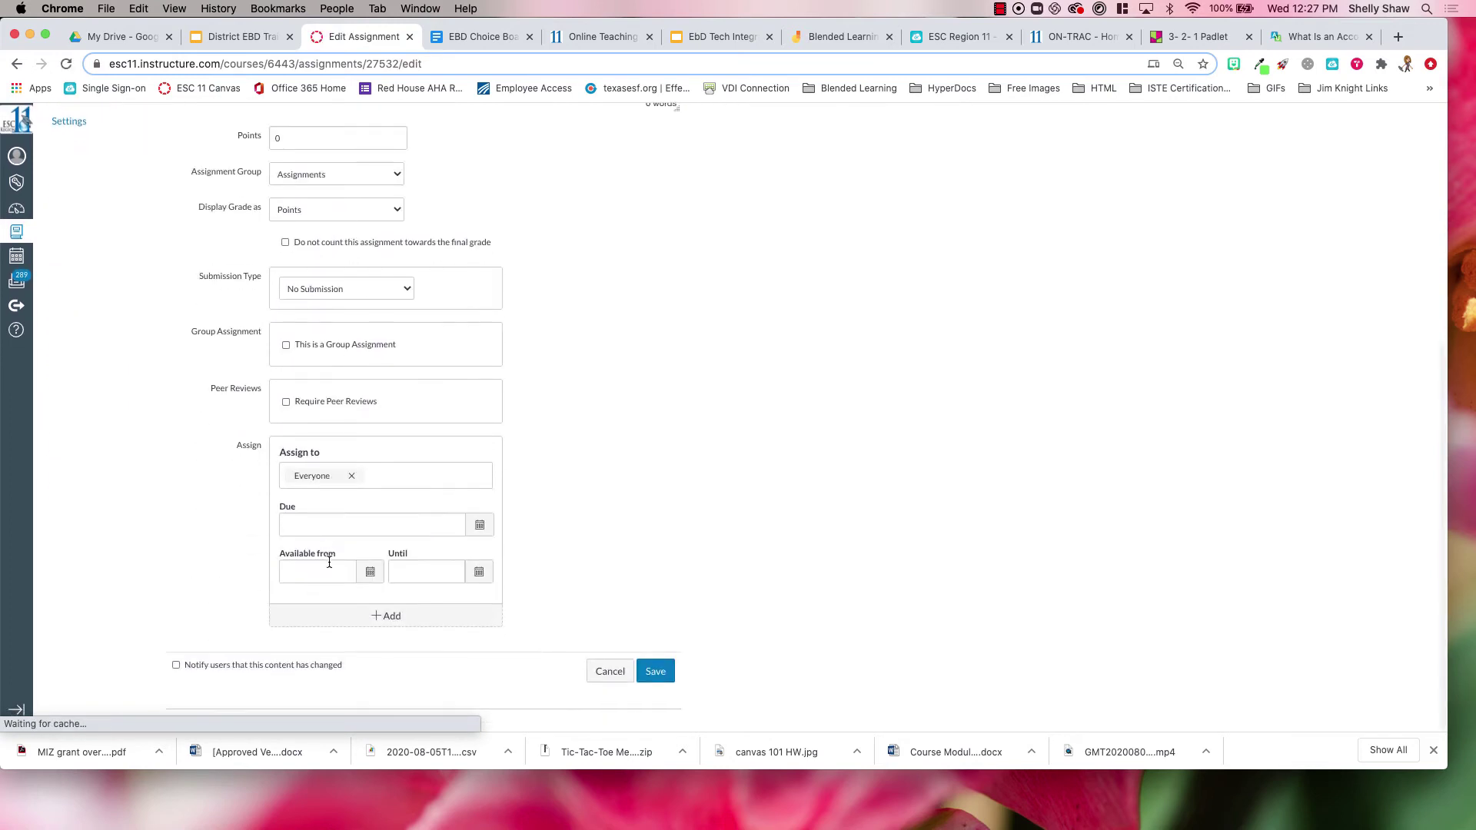
left_click(369, 582)
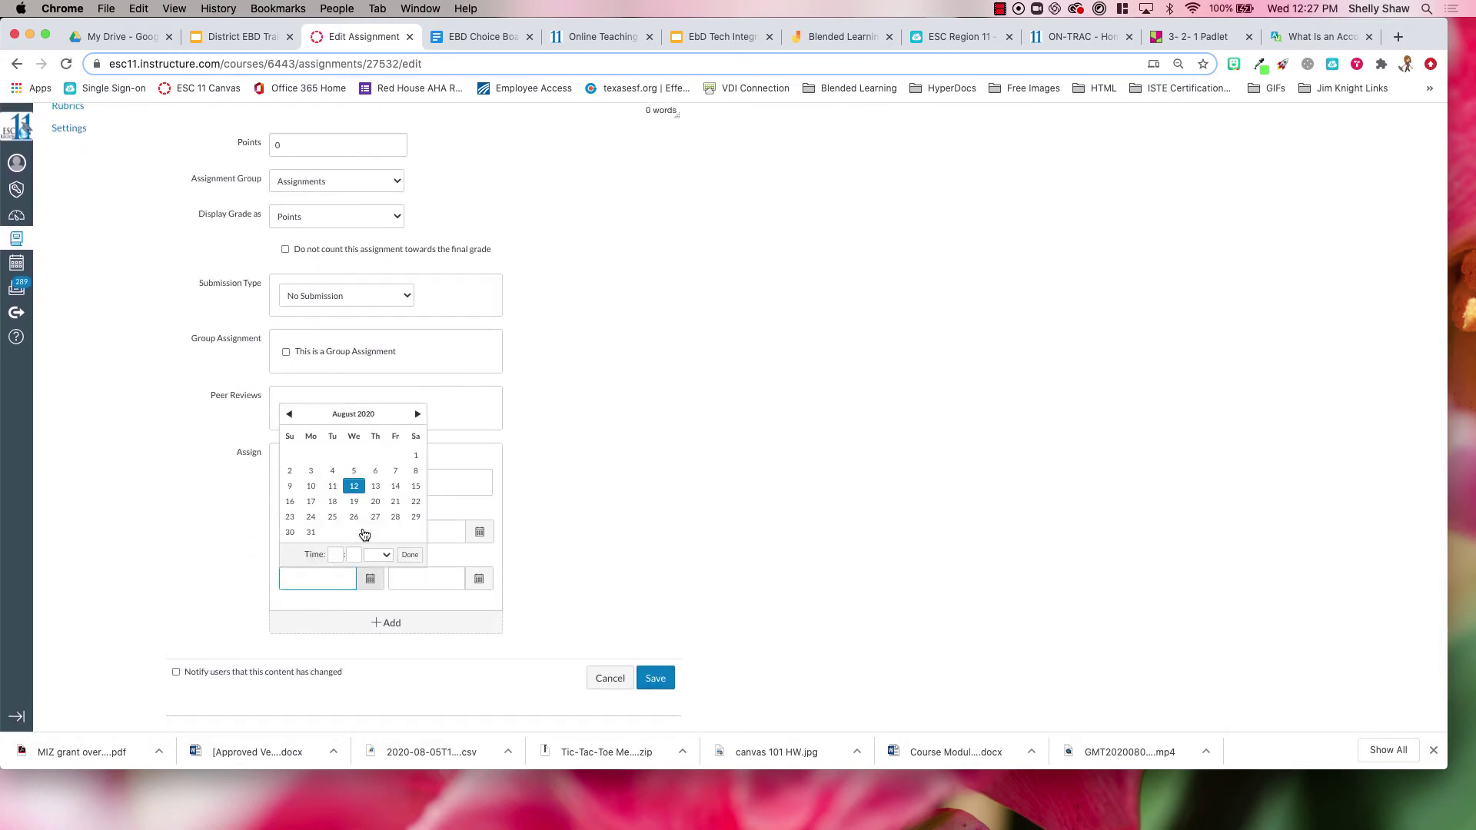
left_click(311, 485)
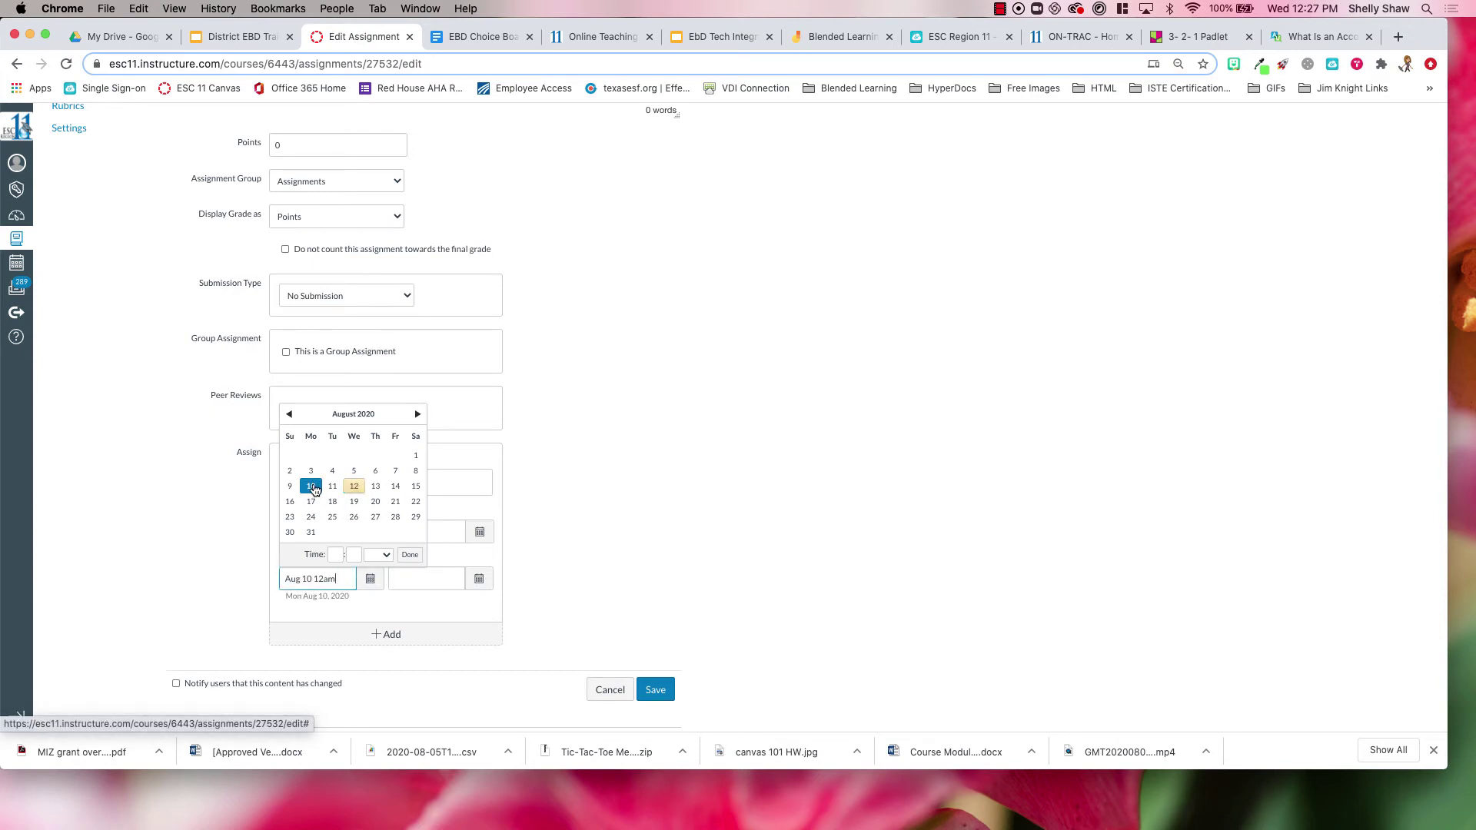
left_click(479, 582)
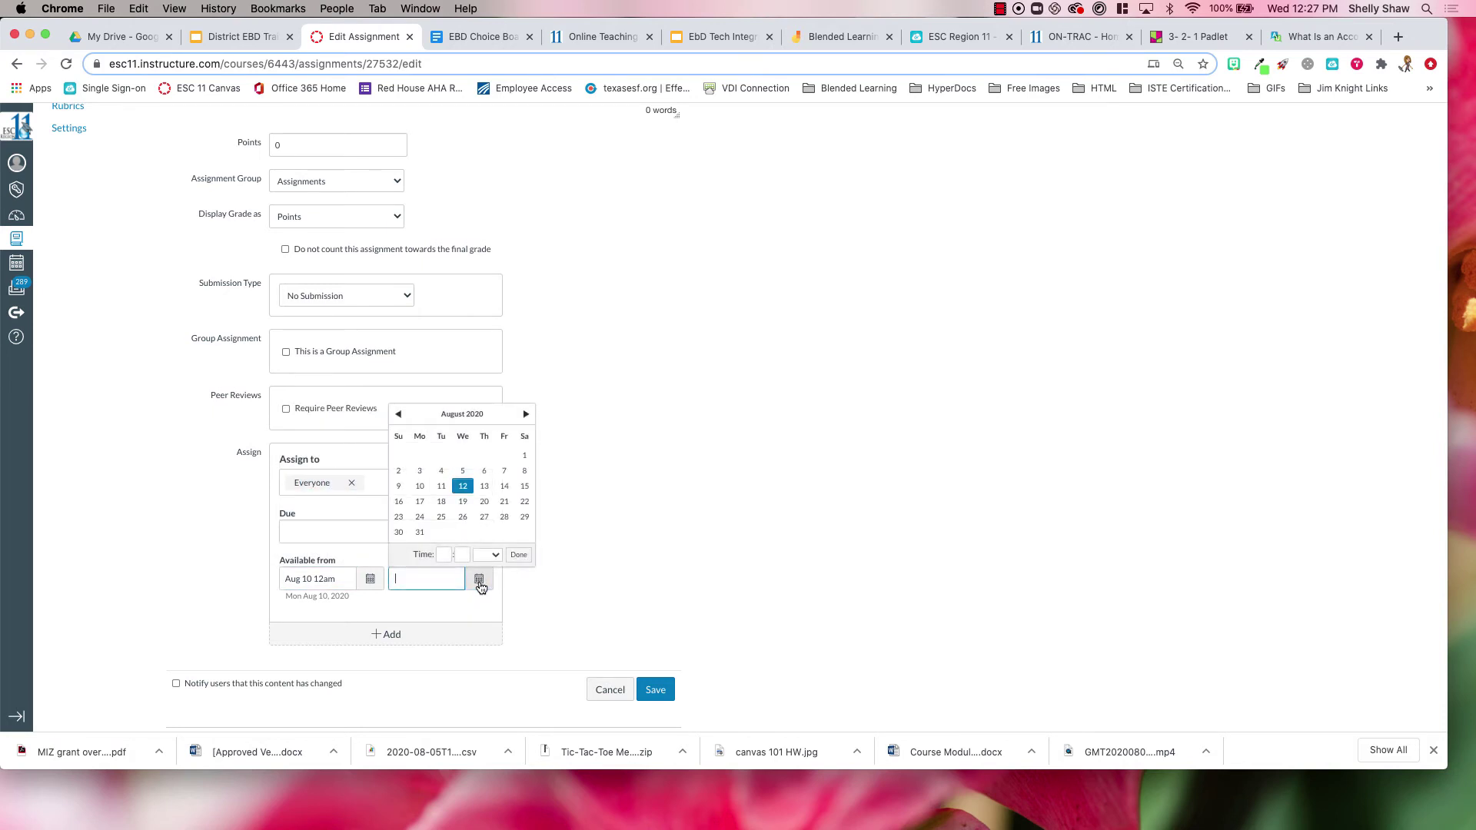
left_click(442, 488)
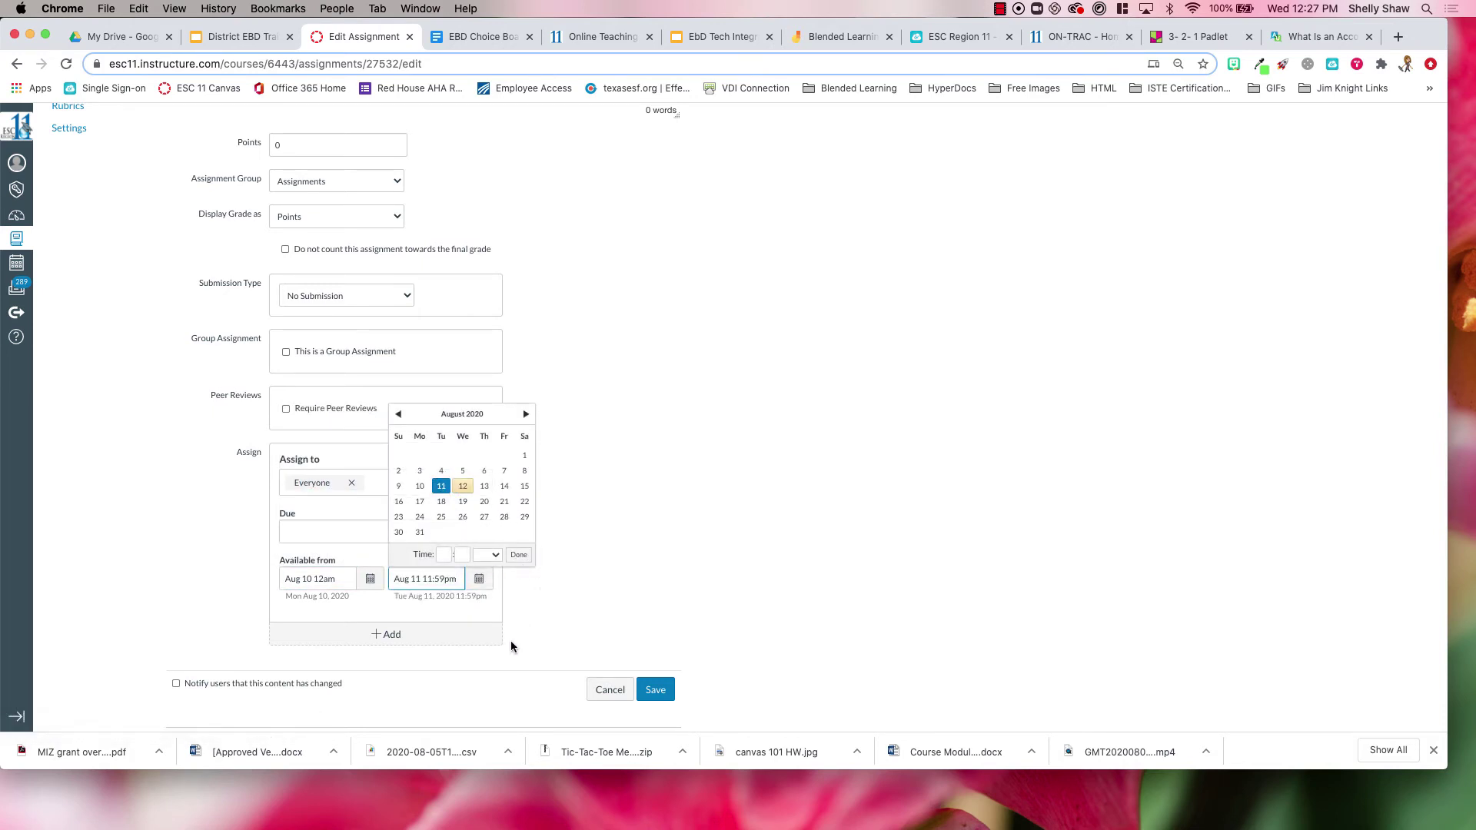
left_click(652, 687)
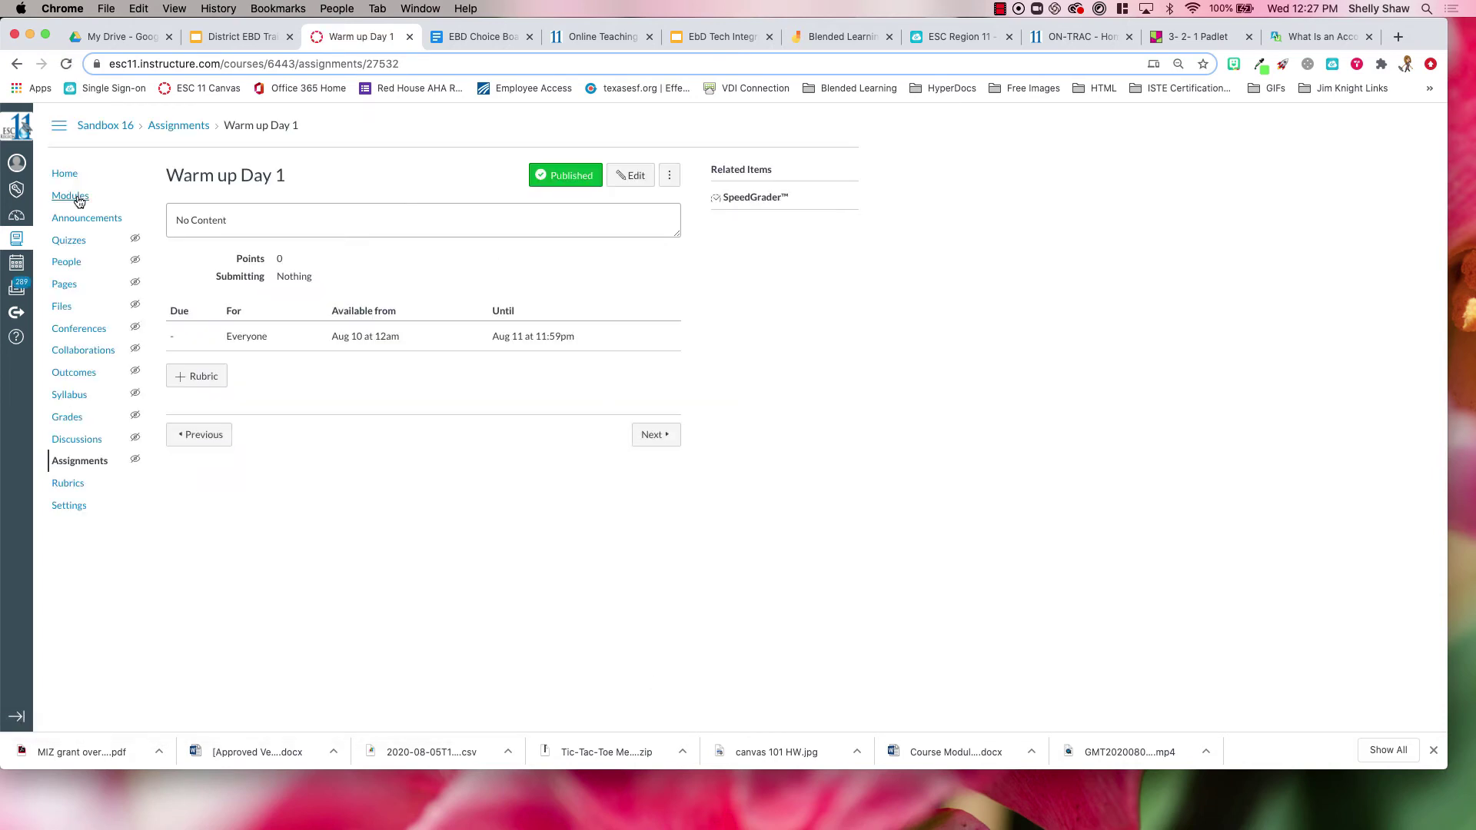
Step: Open the Warm up Day 2 assignment of the Week of April 6 module for editing
left_click(77, 197)
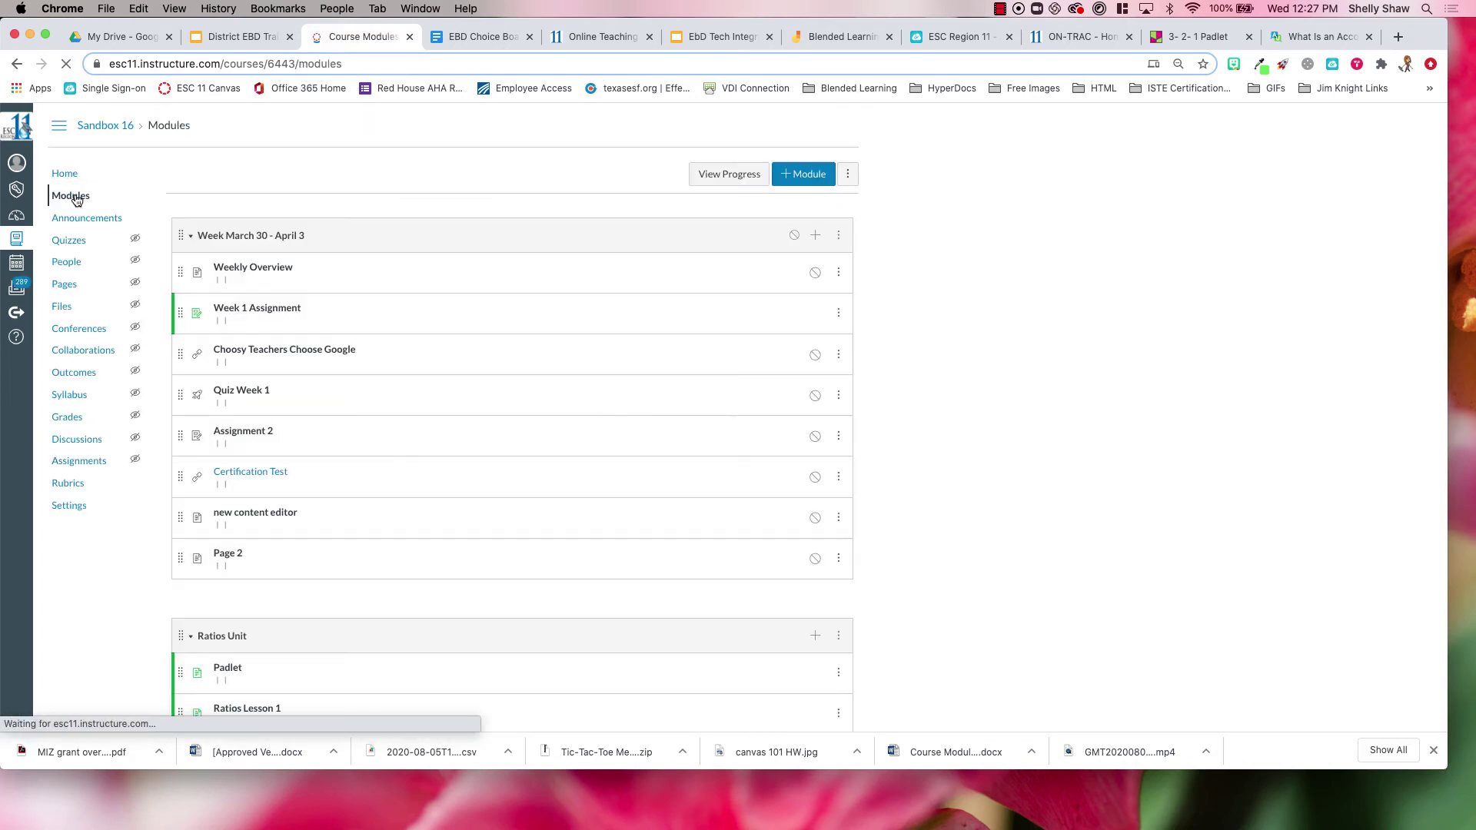
scroll(265, 469, "down", 10)
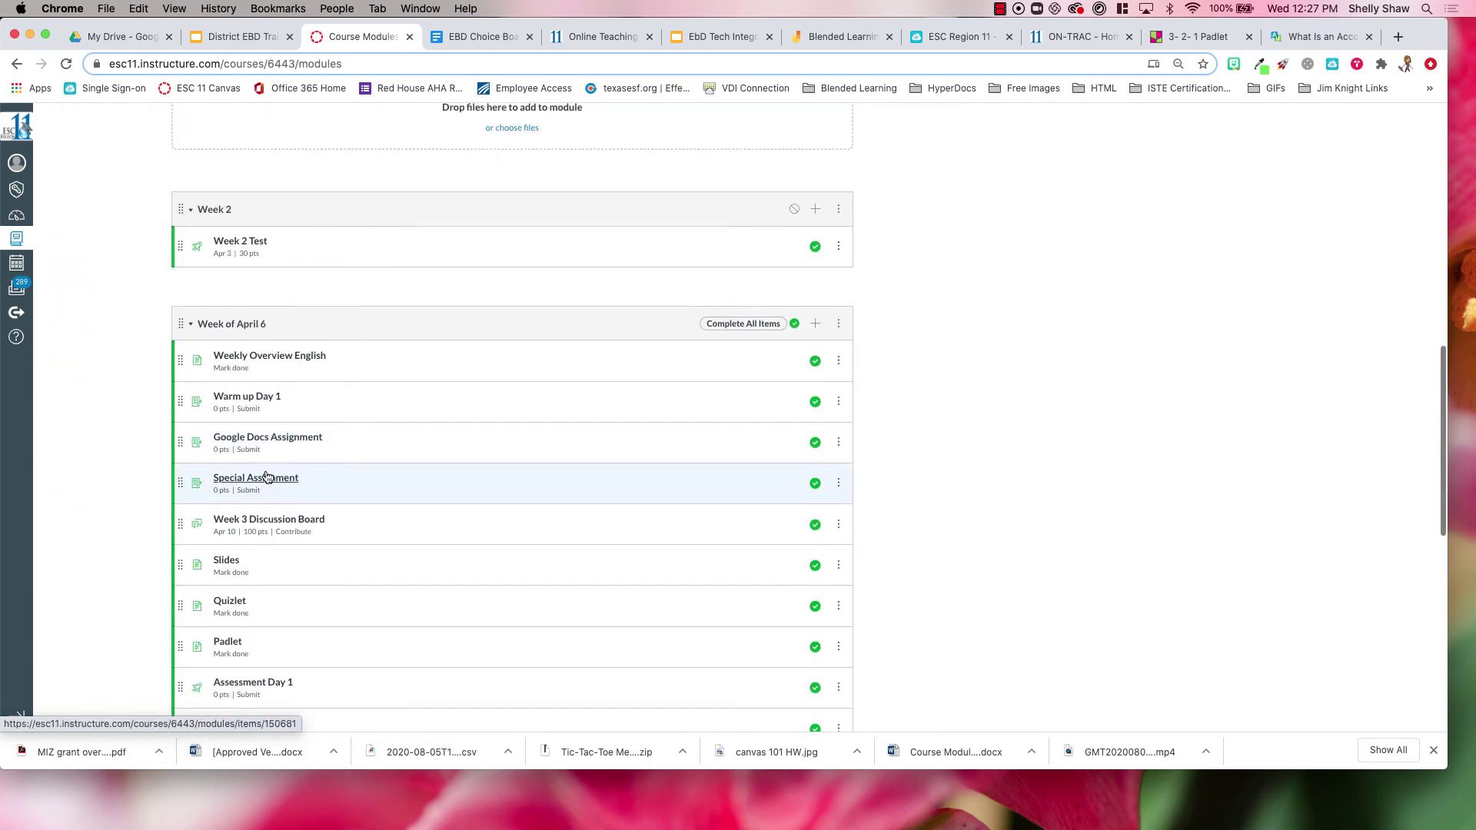
scroll(265, 474, "down", 3)
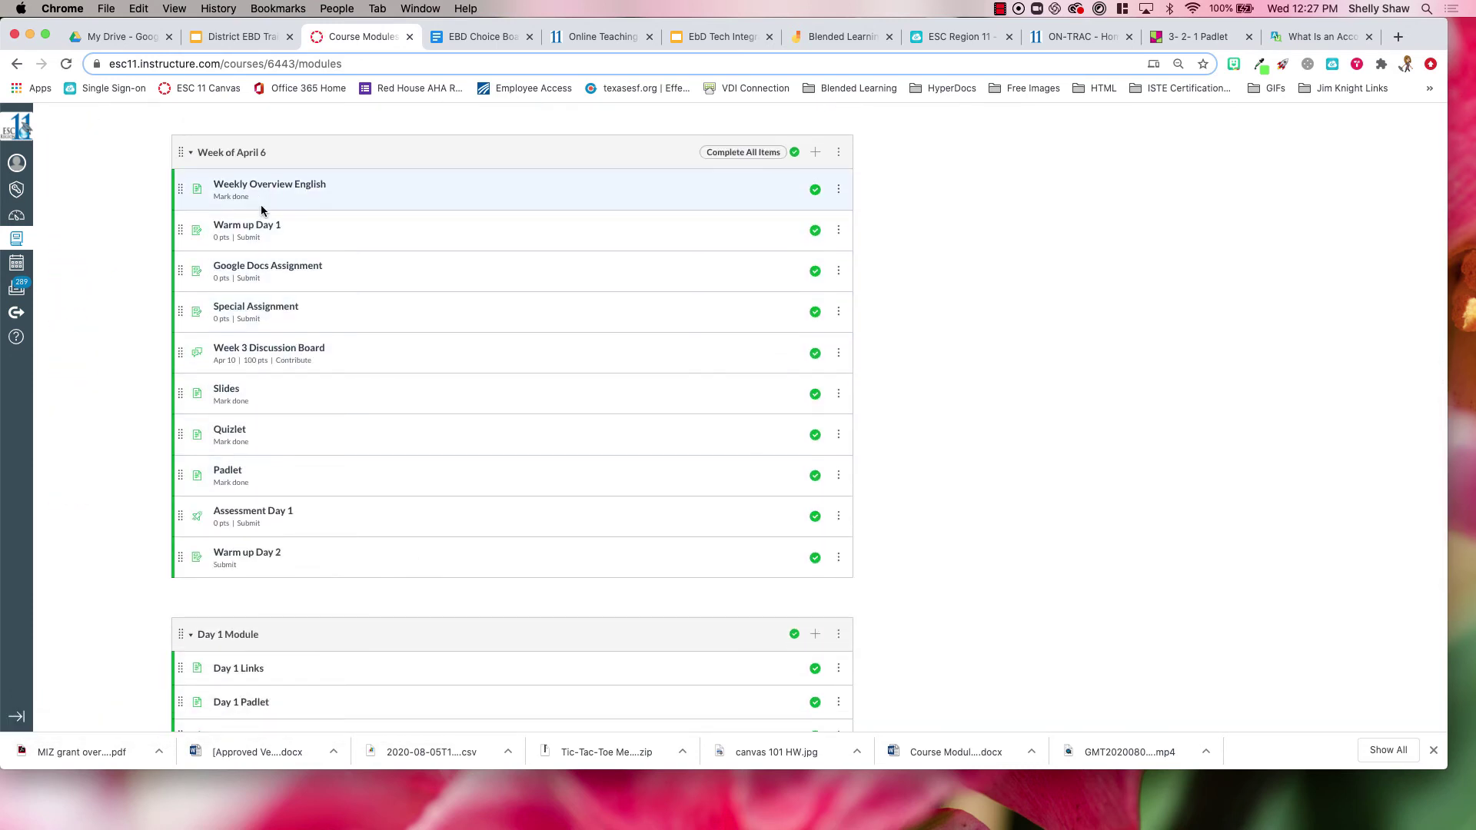
left_click(238, 558)
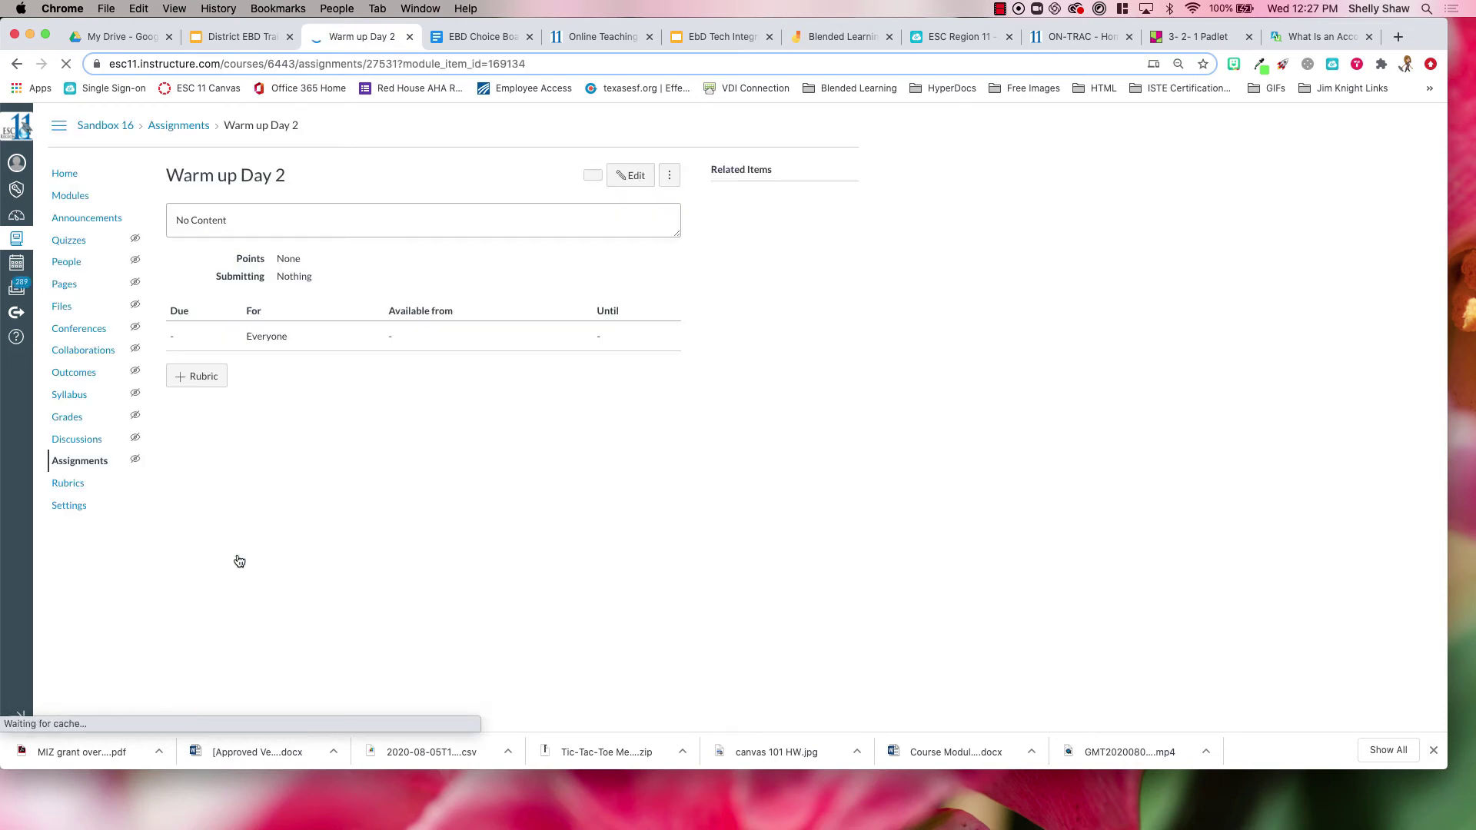
left_click(630, 176)
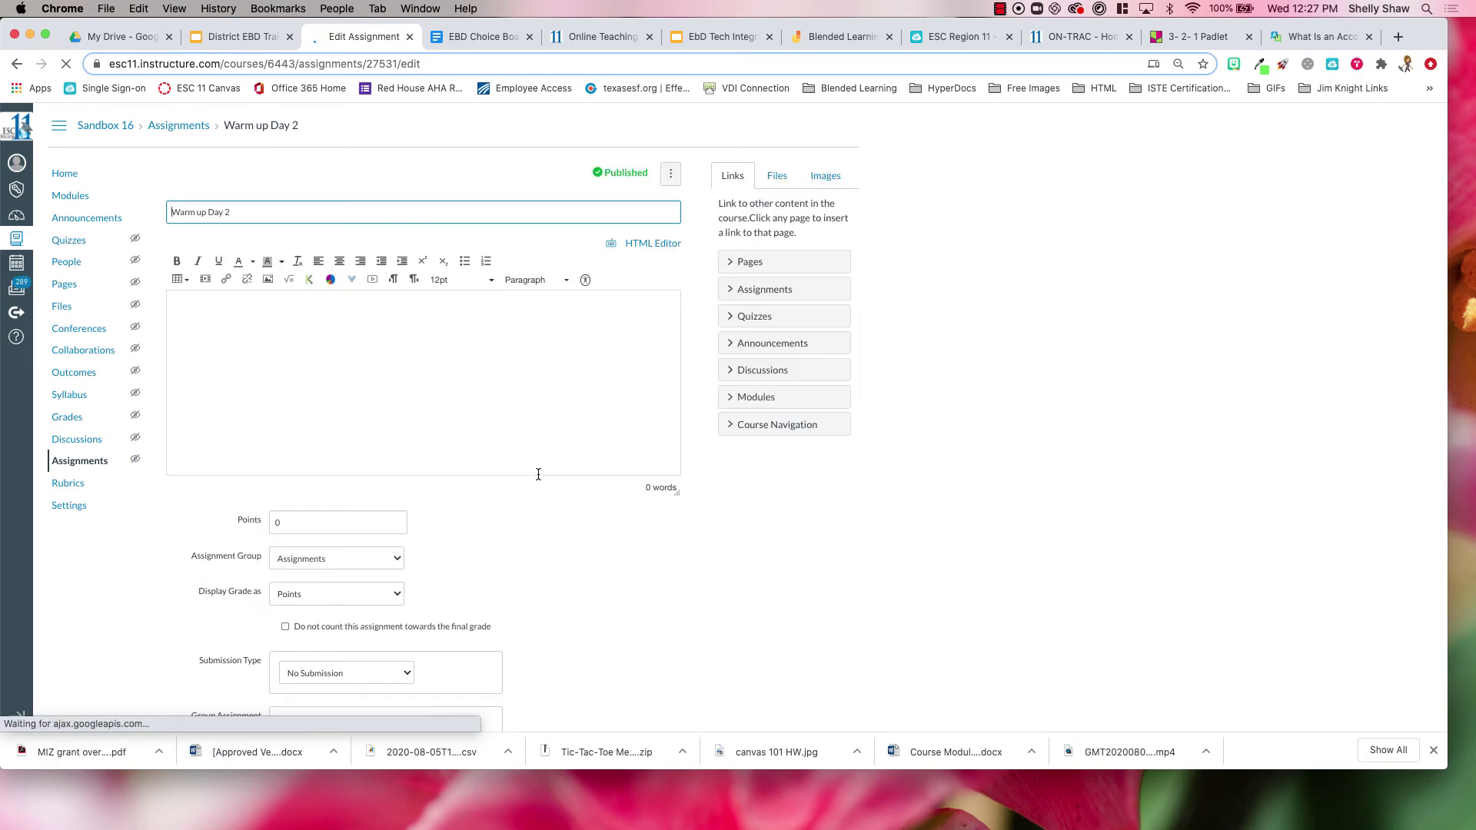
Step: Make the Warm up Day 2 assignment available from Aug 11 12am until Aug 12 11:59pm and save it
scroll(537, 473, "down", 3)
scroll(538, 479, "down", 3)
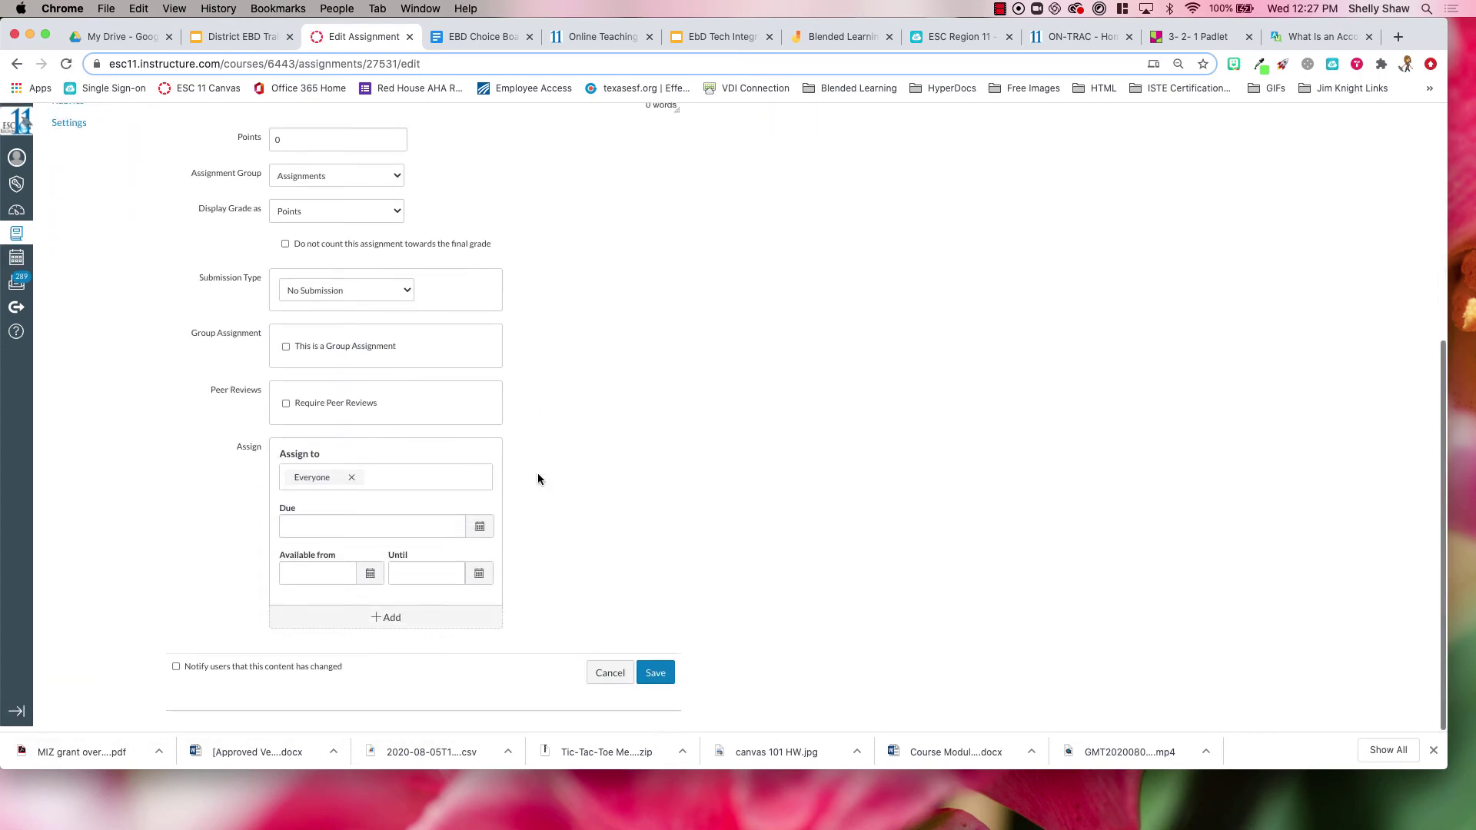
left_click(370, 581)
left_click(332, 488)
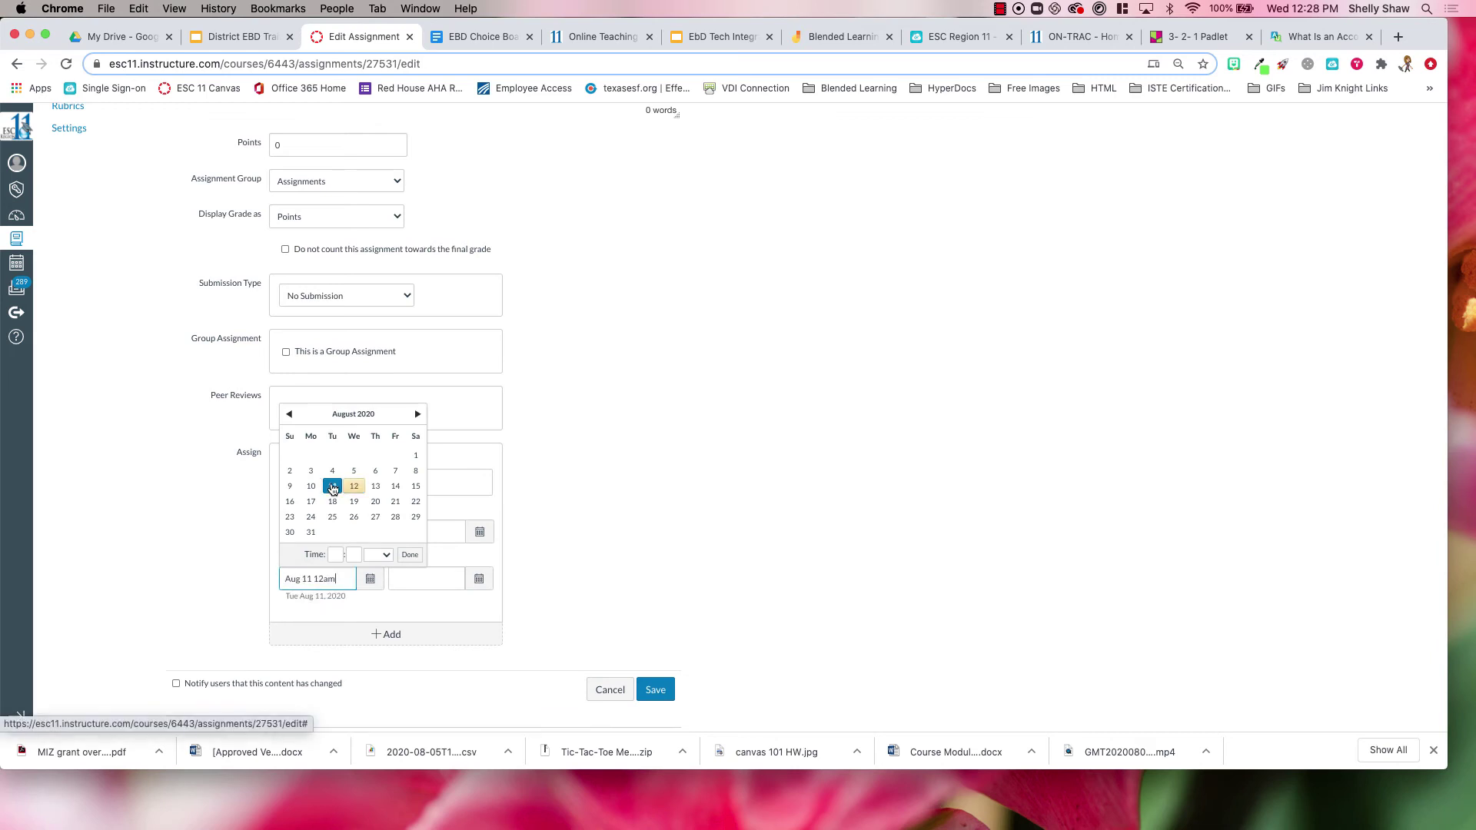
left_click(479, 578)
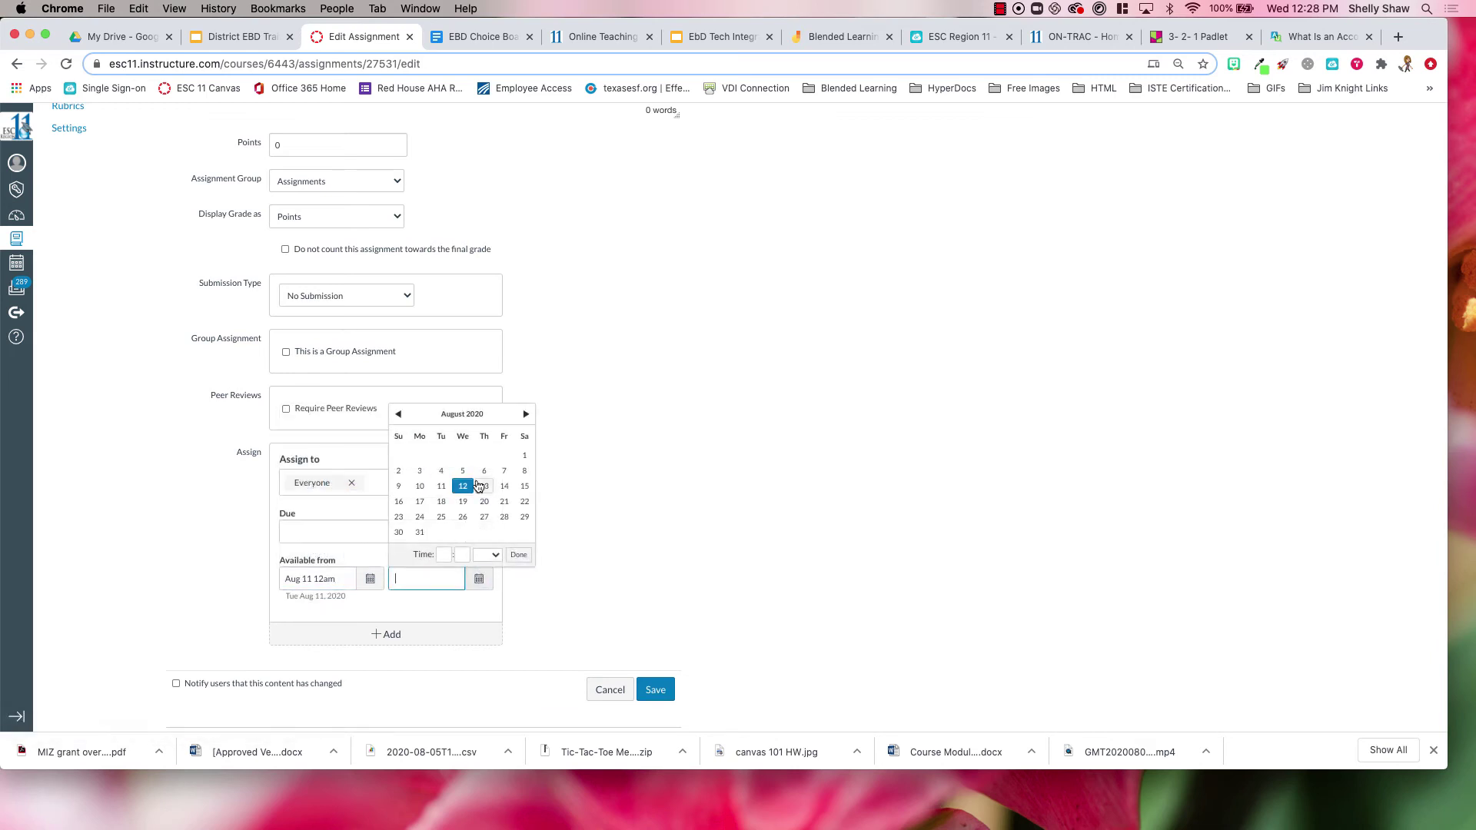
left_click(464, 487)
left_click(618, 571)
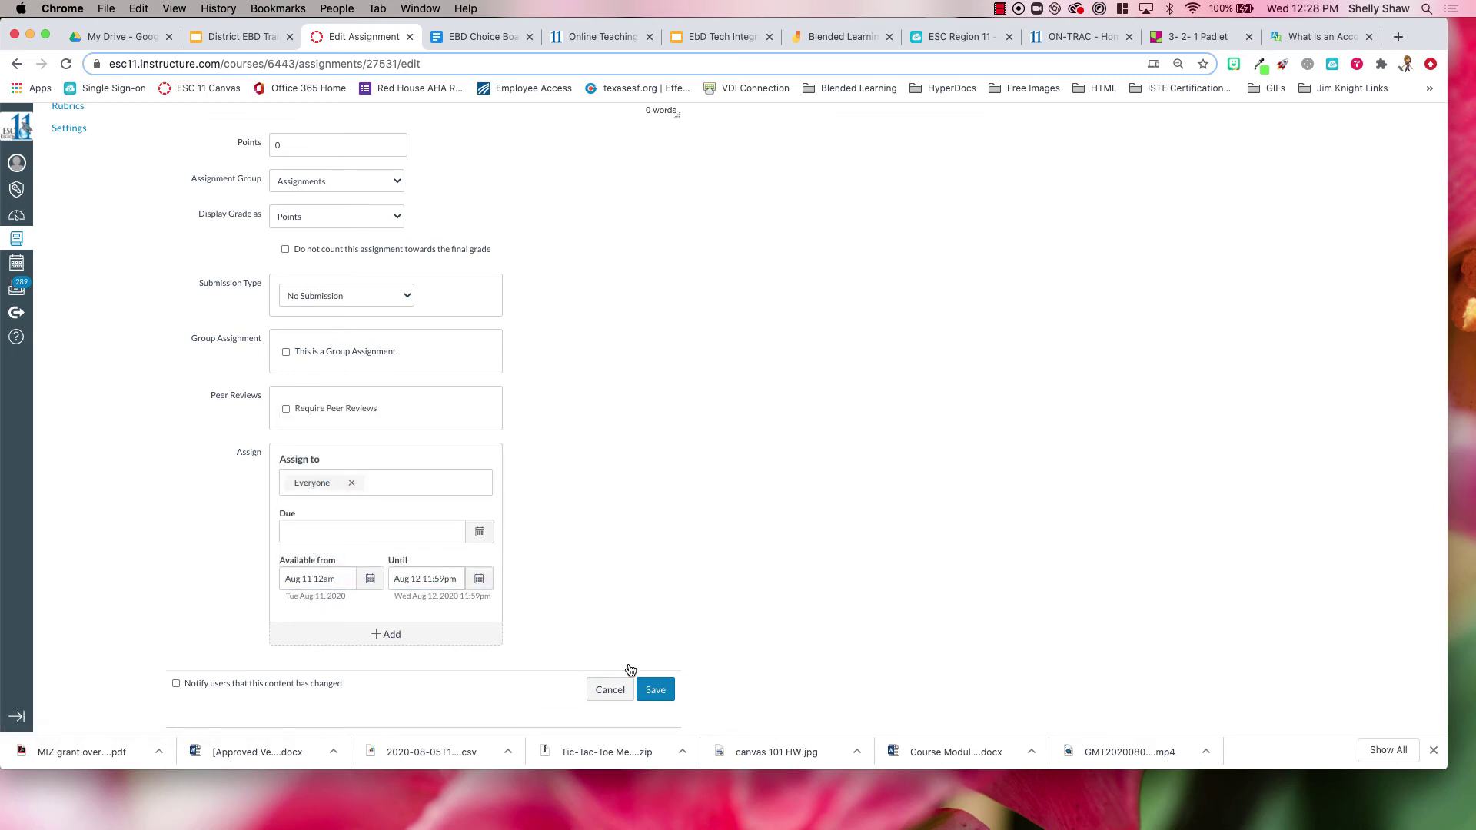
left_click(654, 690)
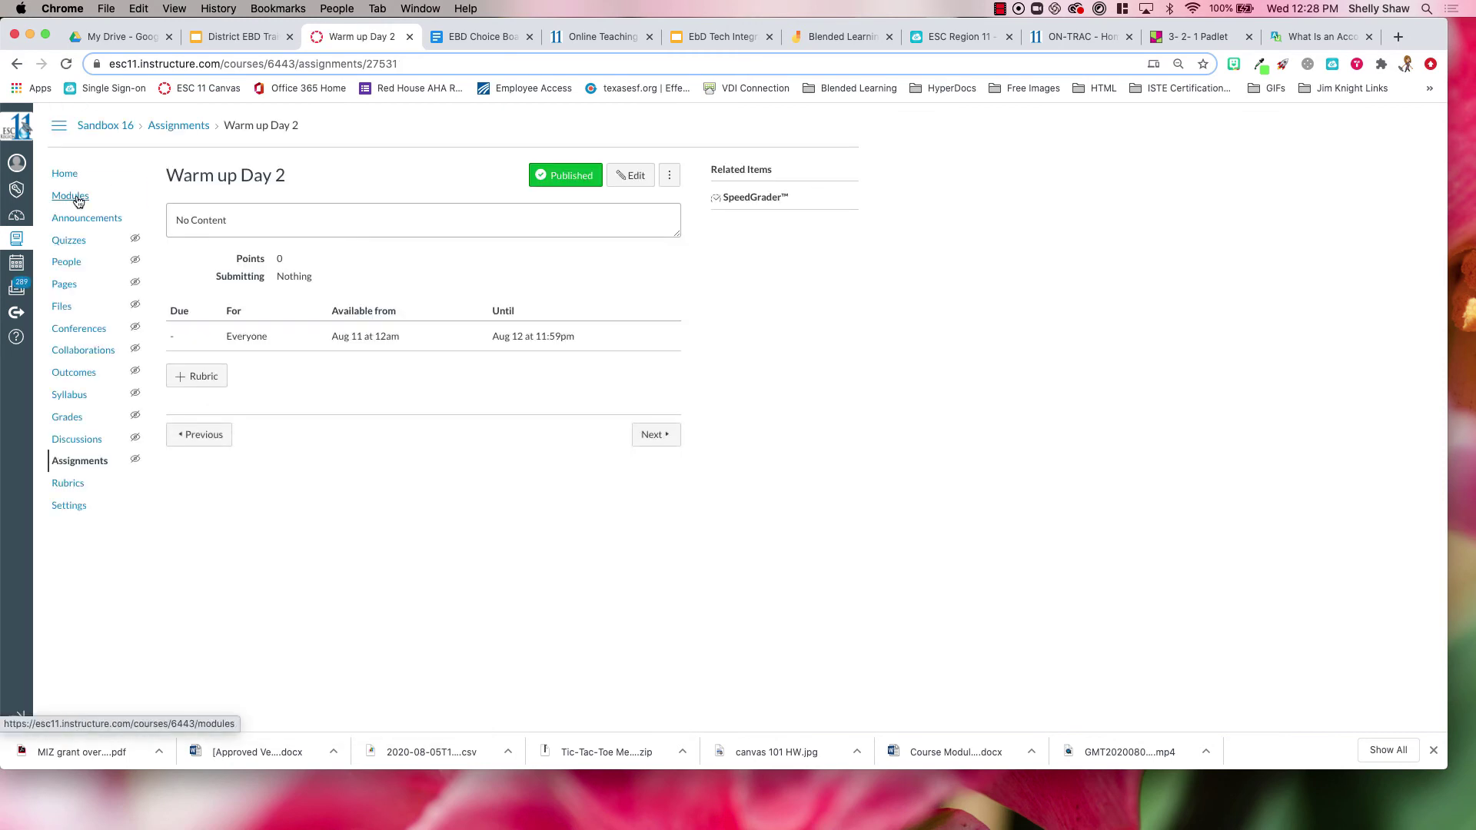
Step: Add a new page named "Day 2 lesson" to the Week of April 6 module and publish it
left_click(71, 197)
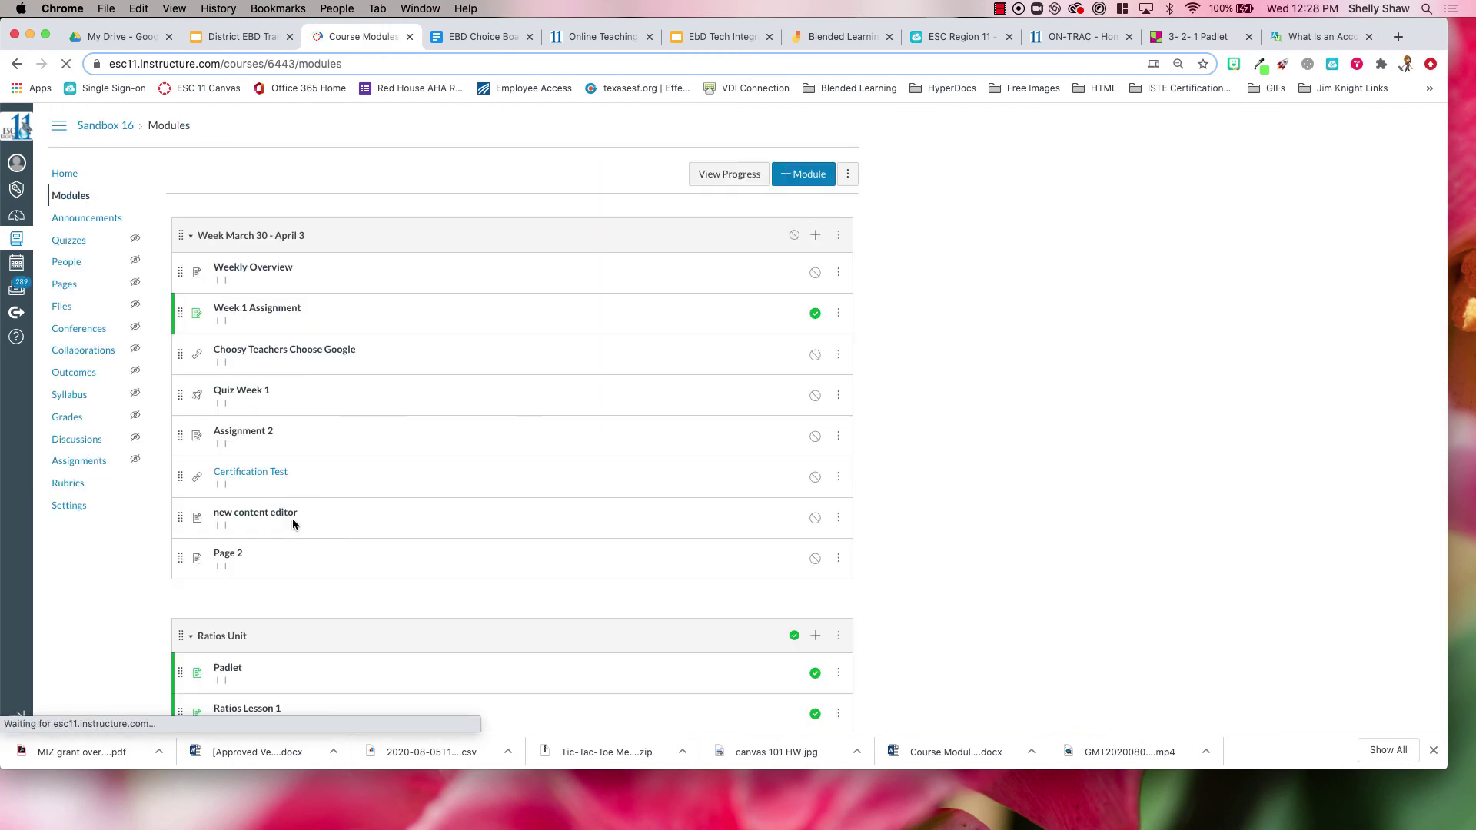
scroll(292, 519, "down", 20)
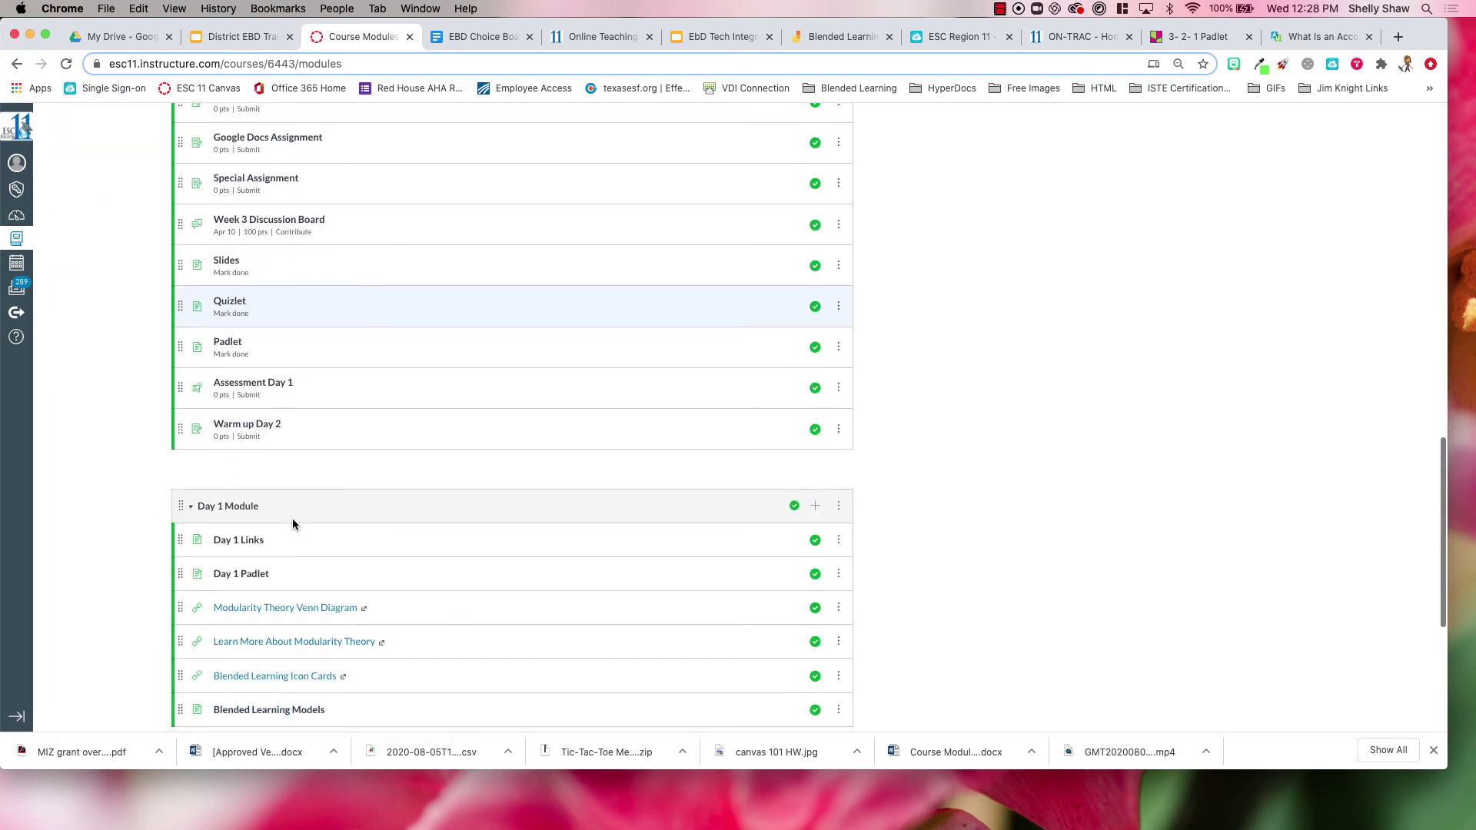
scroll(247, 484, "up", 3)
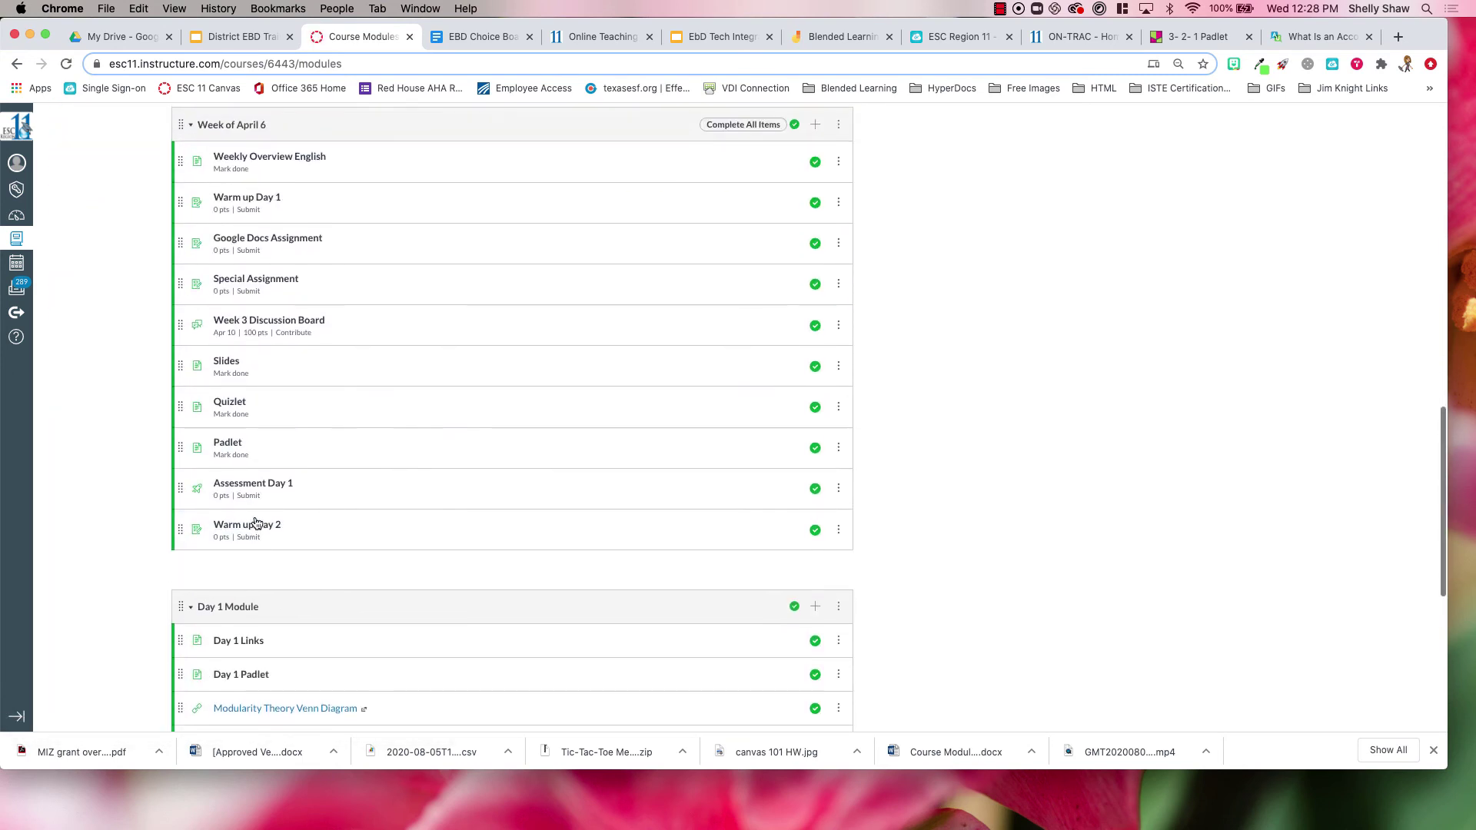
left_click(817, 125)
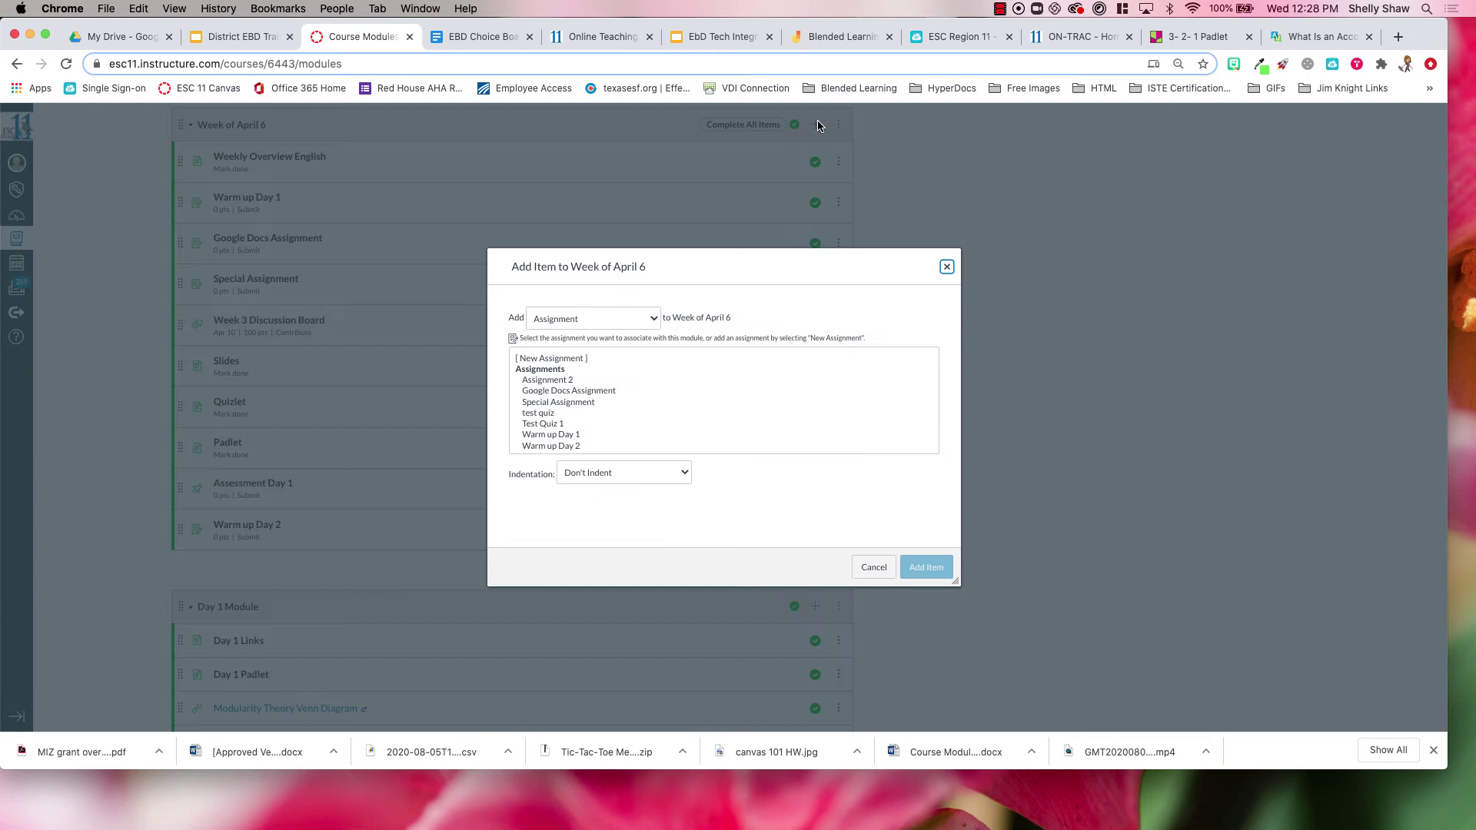
left_click(611, 326)
left_click(583, 354)
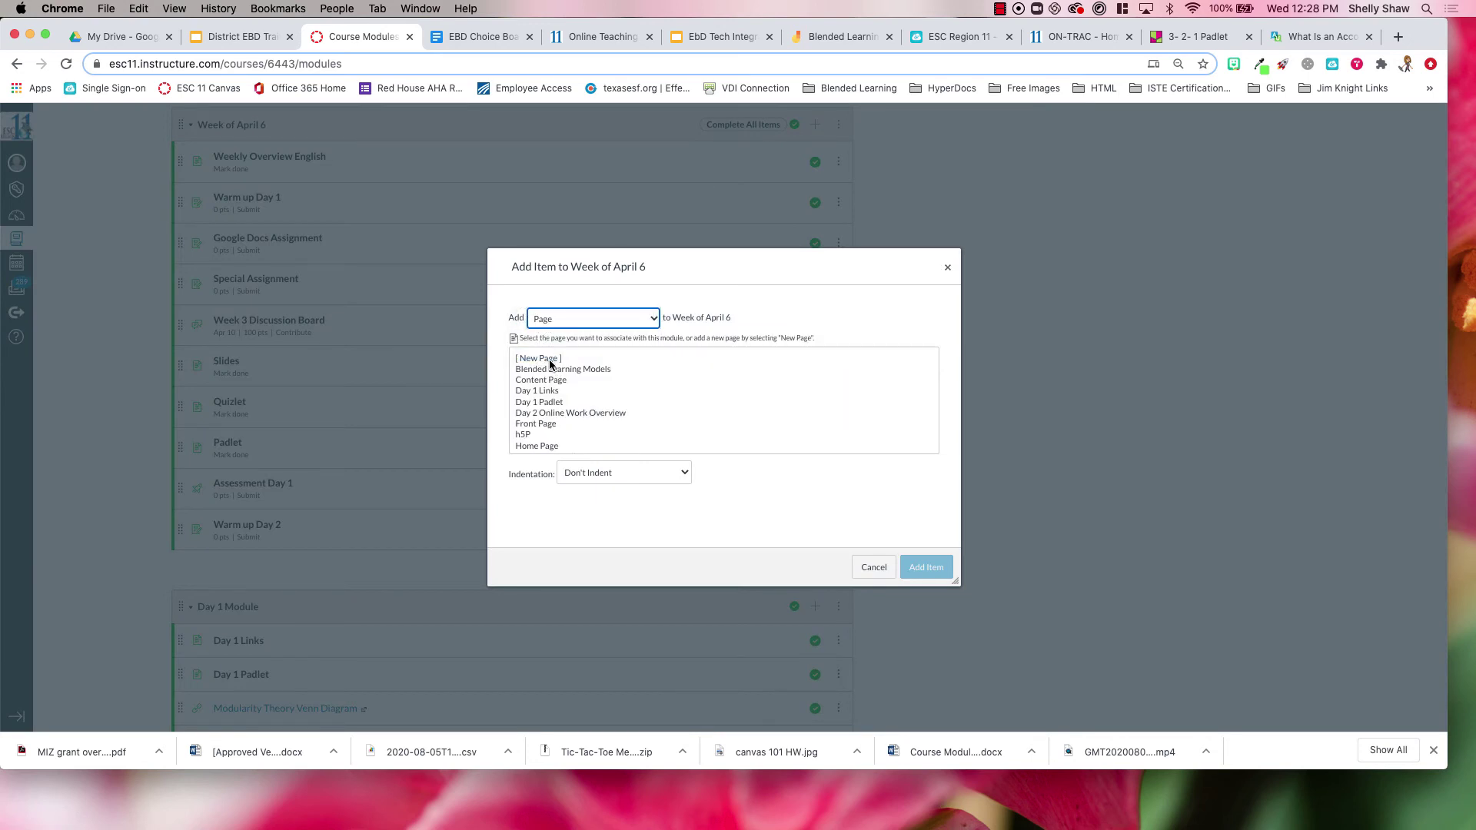
left_click(588, 470)
type("Day 2 lesson")
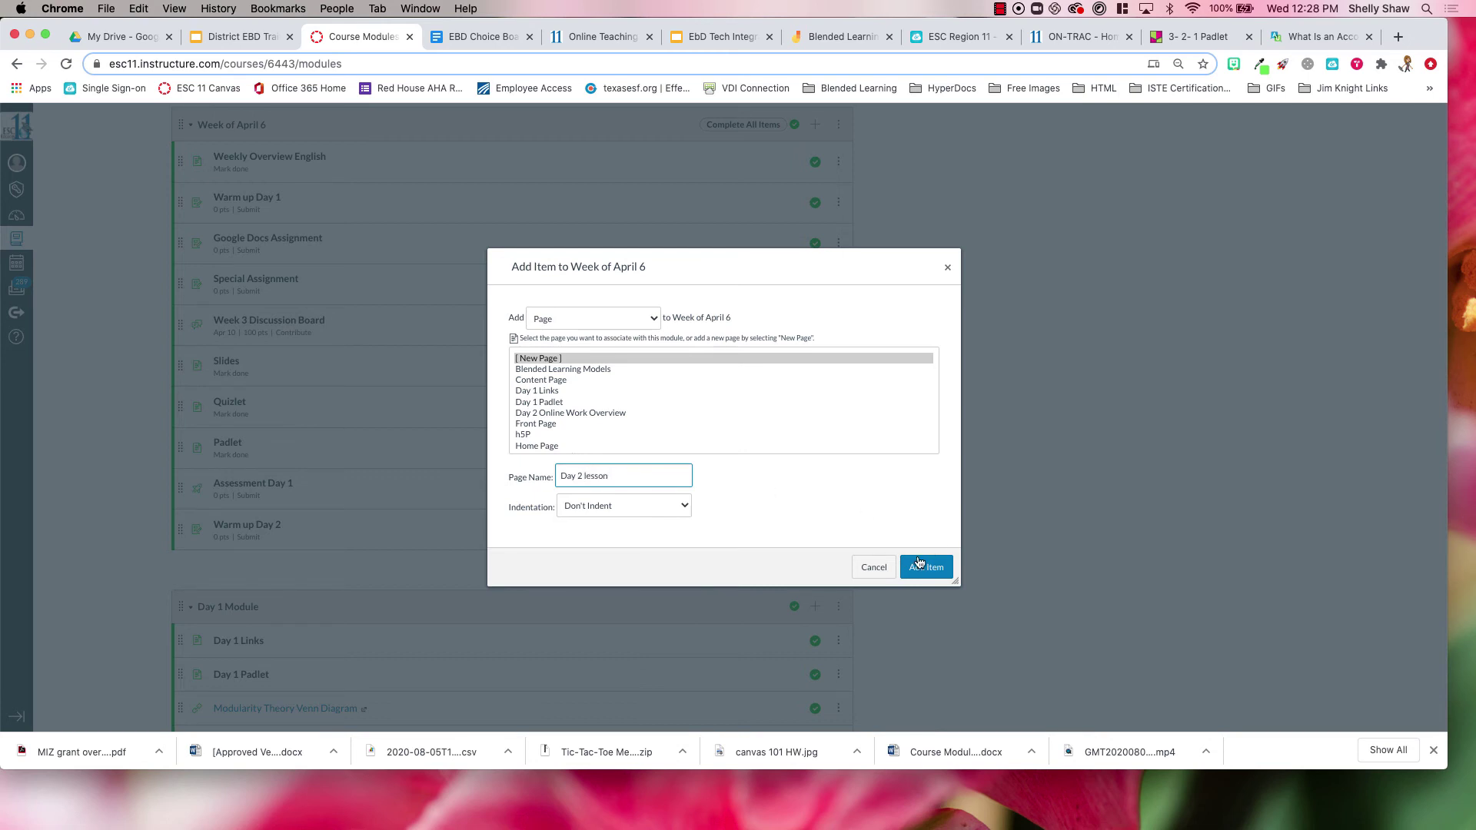
left_click(918, 565)
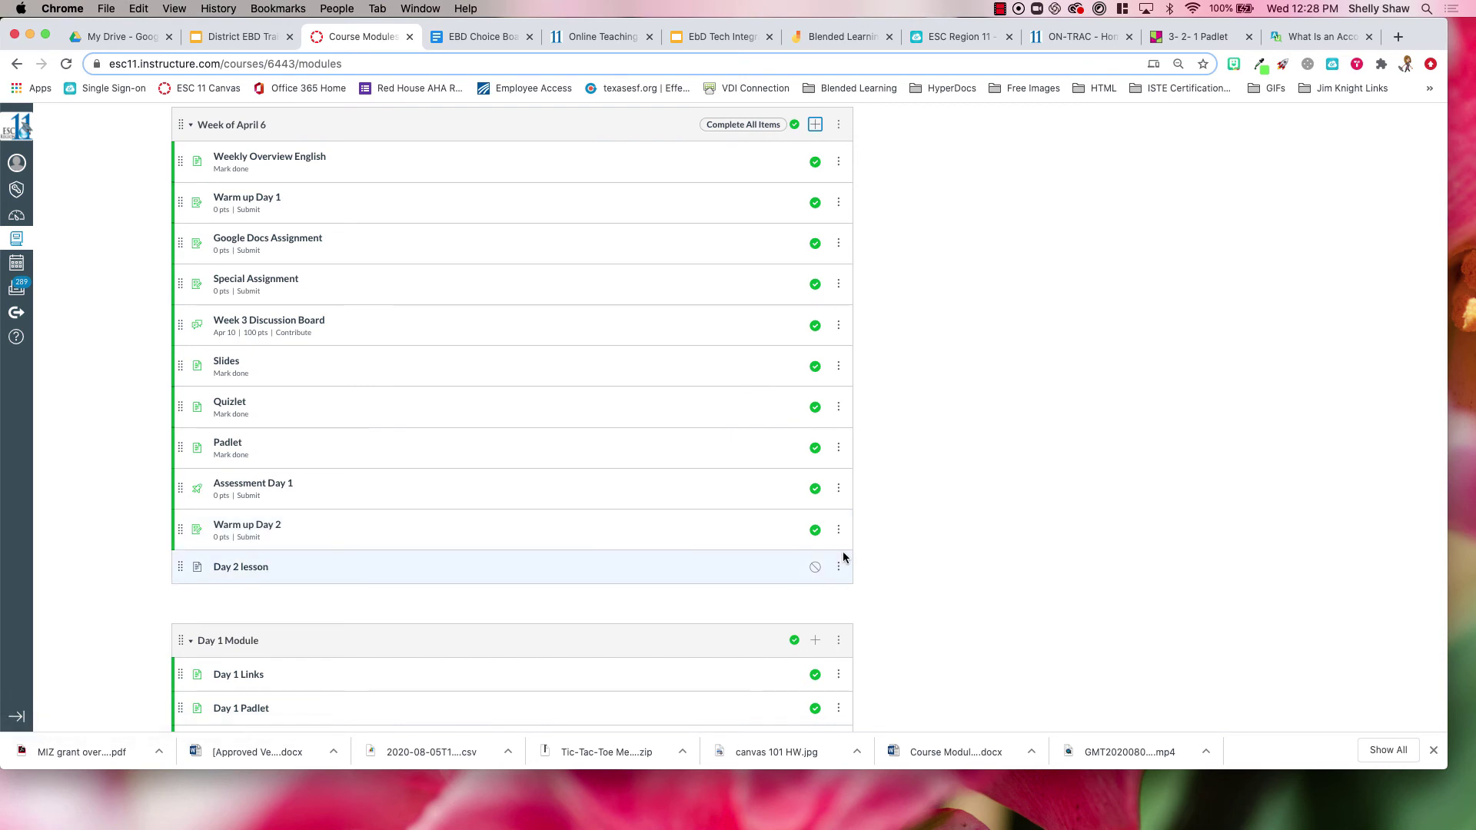
left_click(815, 569)
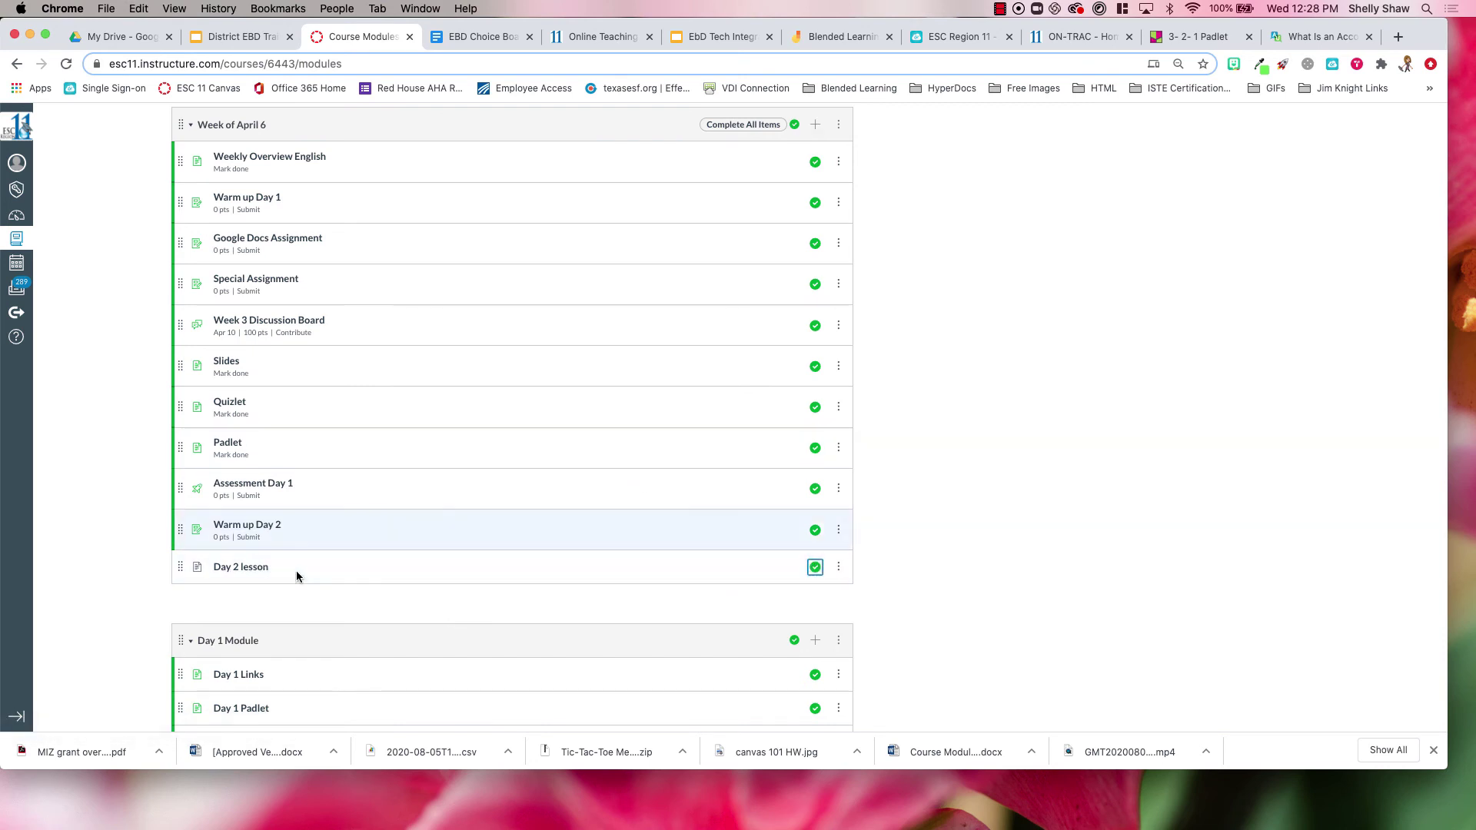
Step: Require students to mark Day 2 lesson as done in the Week of April 6 module, and save while letting students continue
left_click(839, 126)
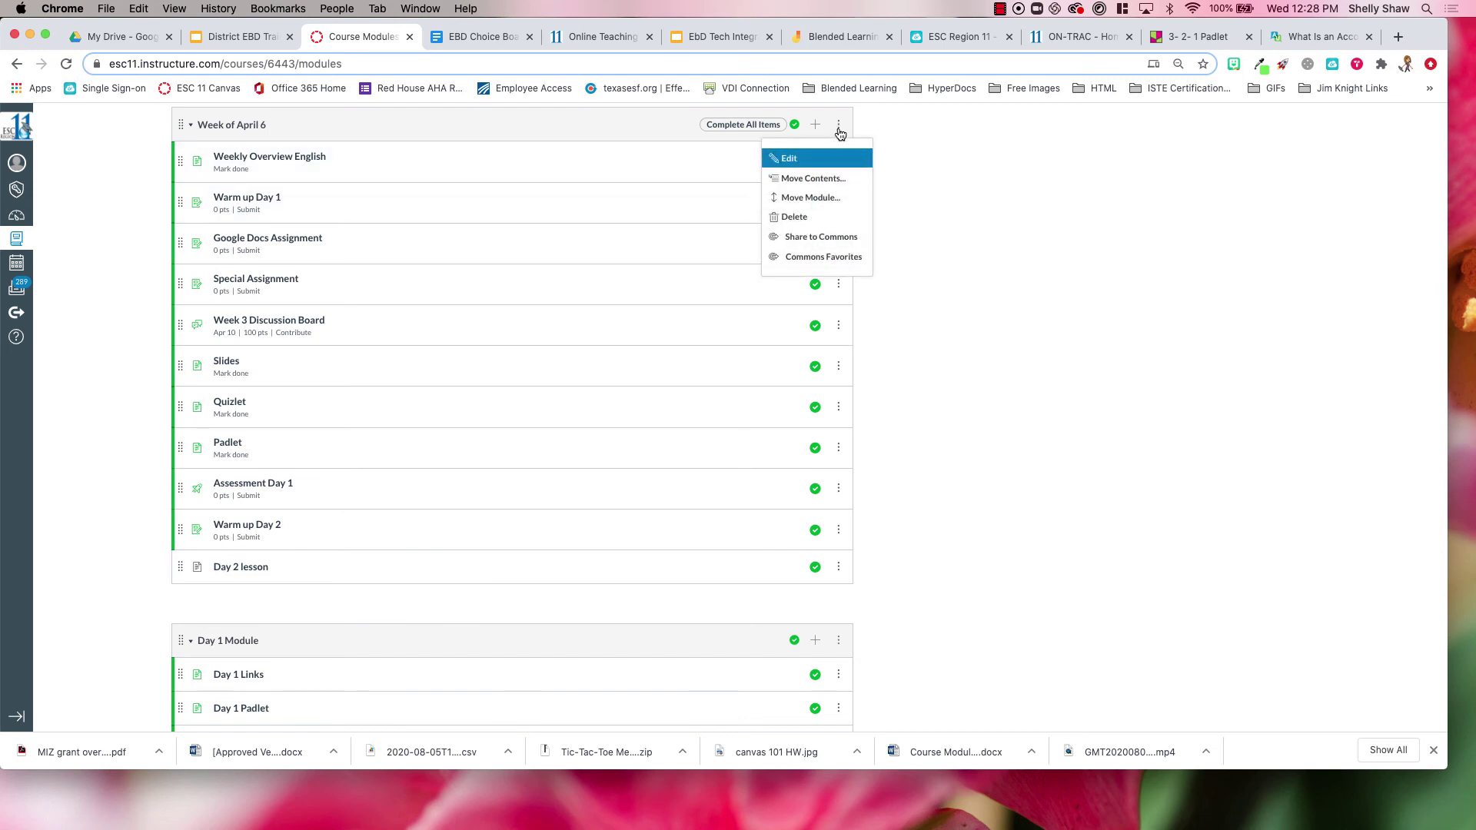
left_click(815, 159)
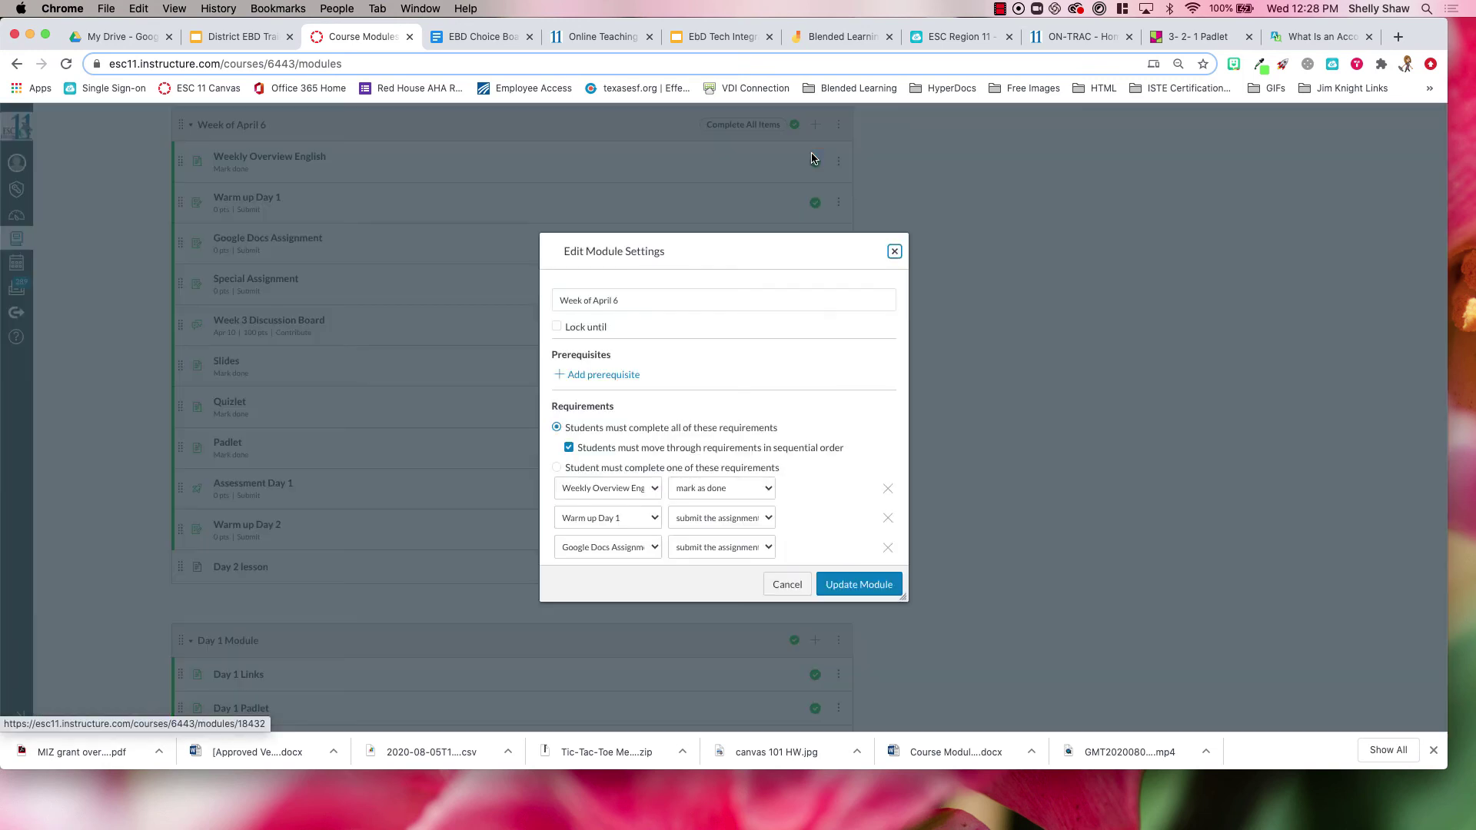
scroll(650, 475, "down", 5)
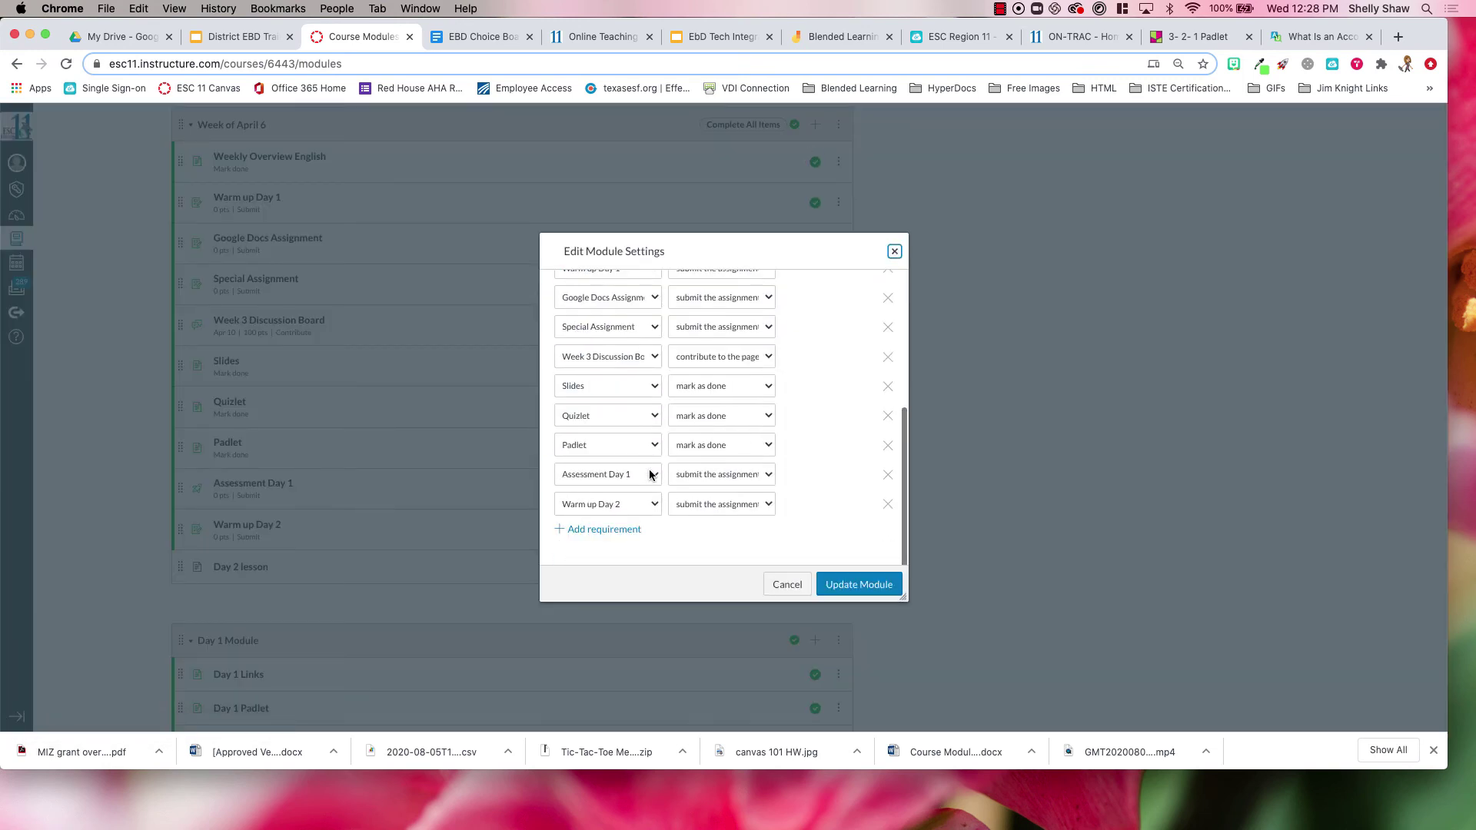
left_click(605, 526)
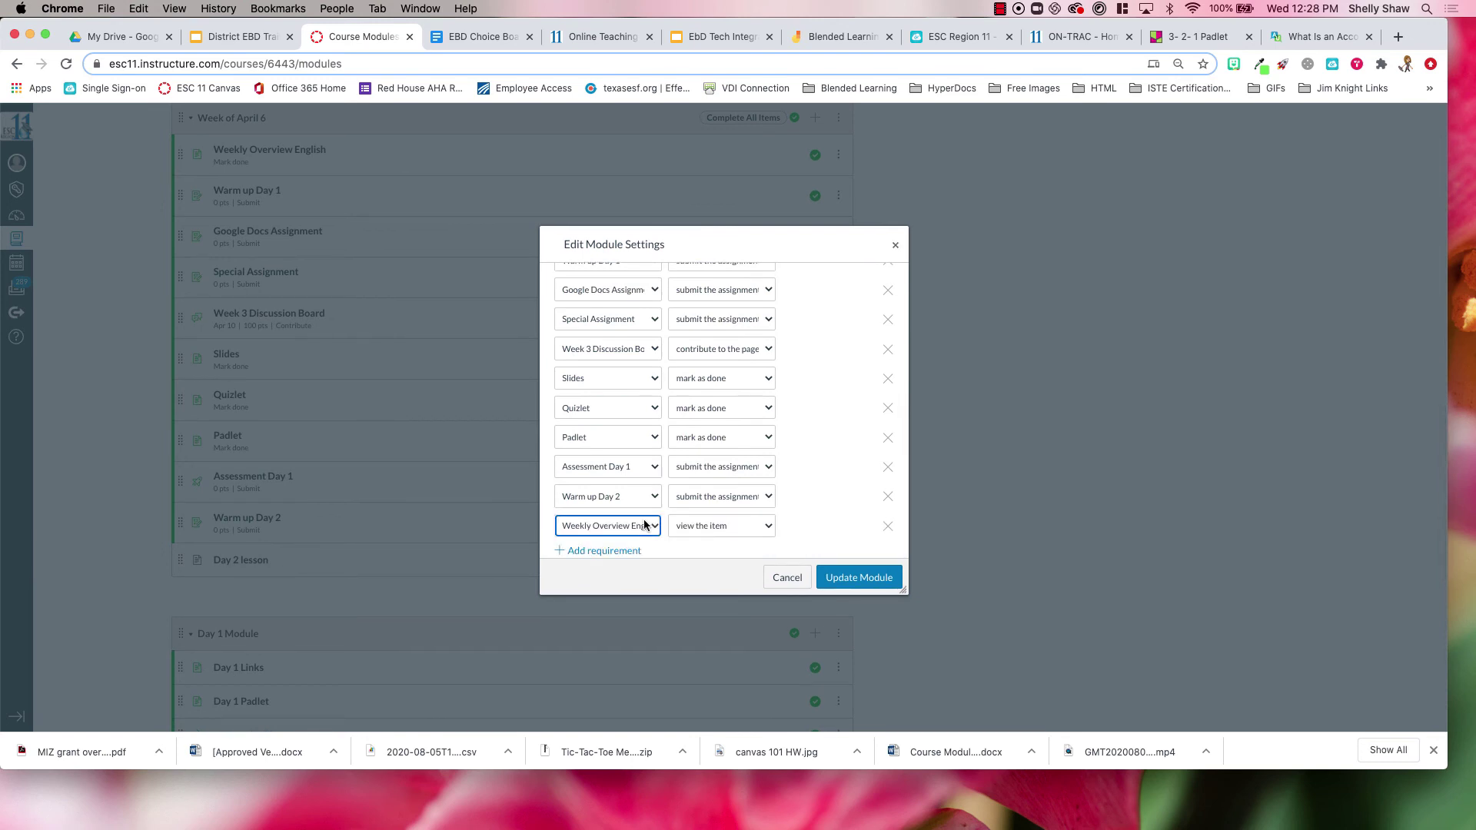
left_click(645, 525)
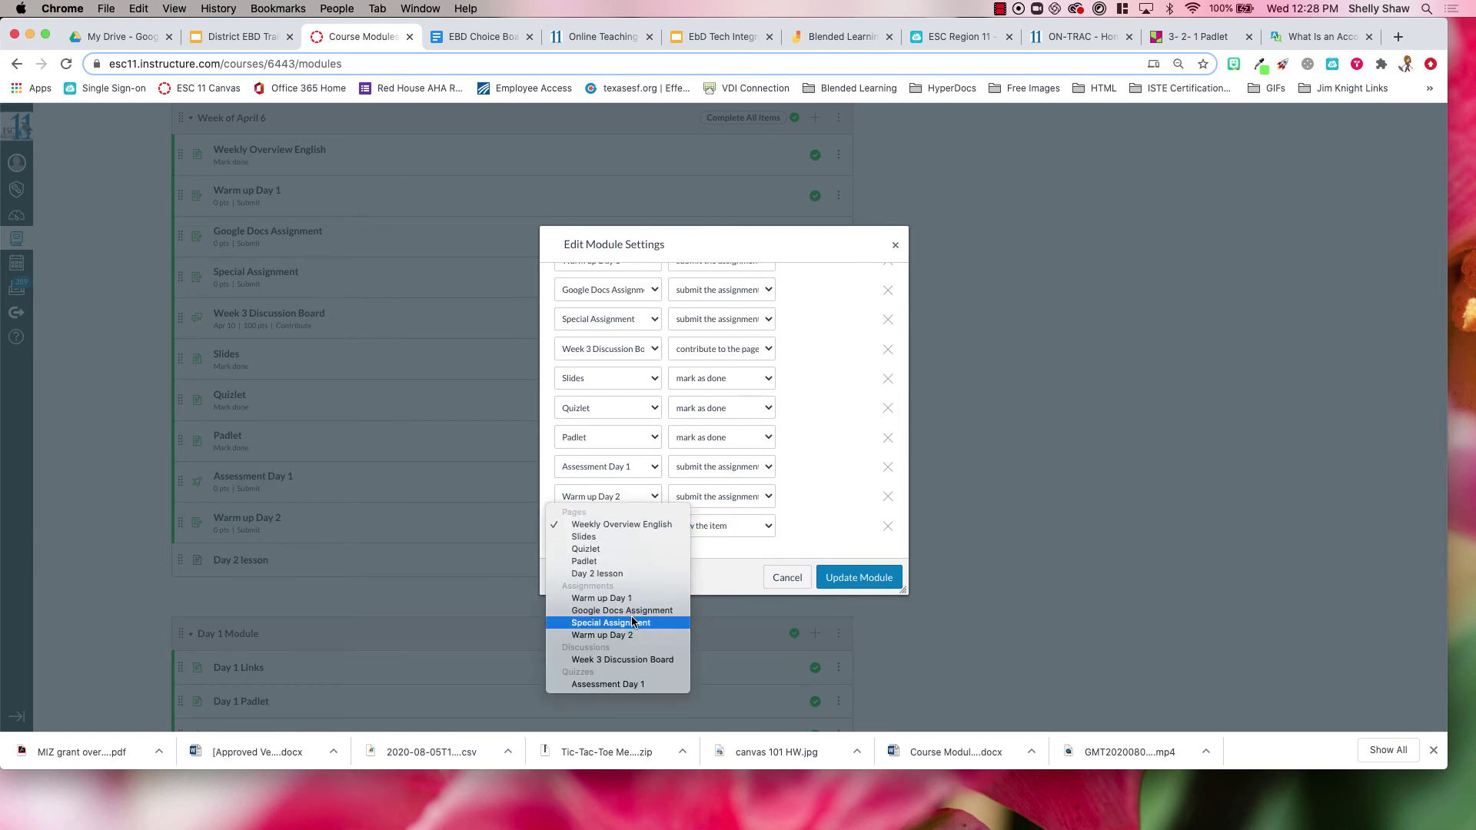
left_click(604, 574)
left_click(755, 526)
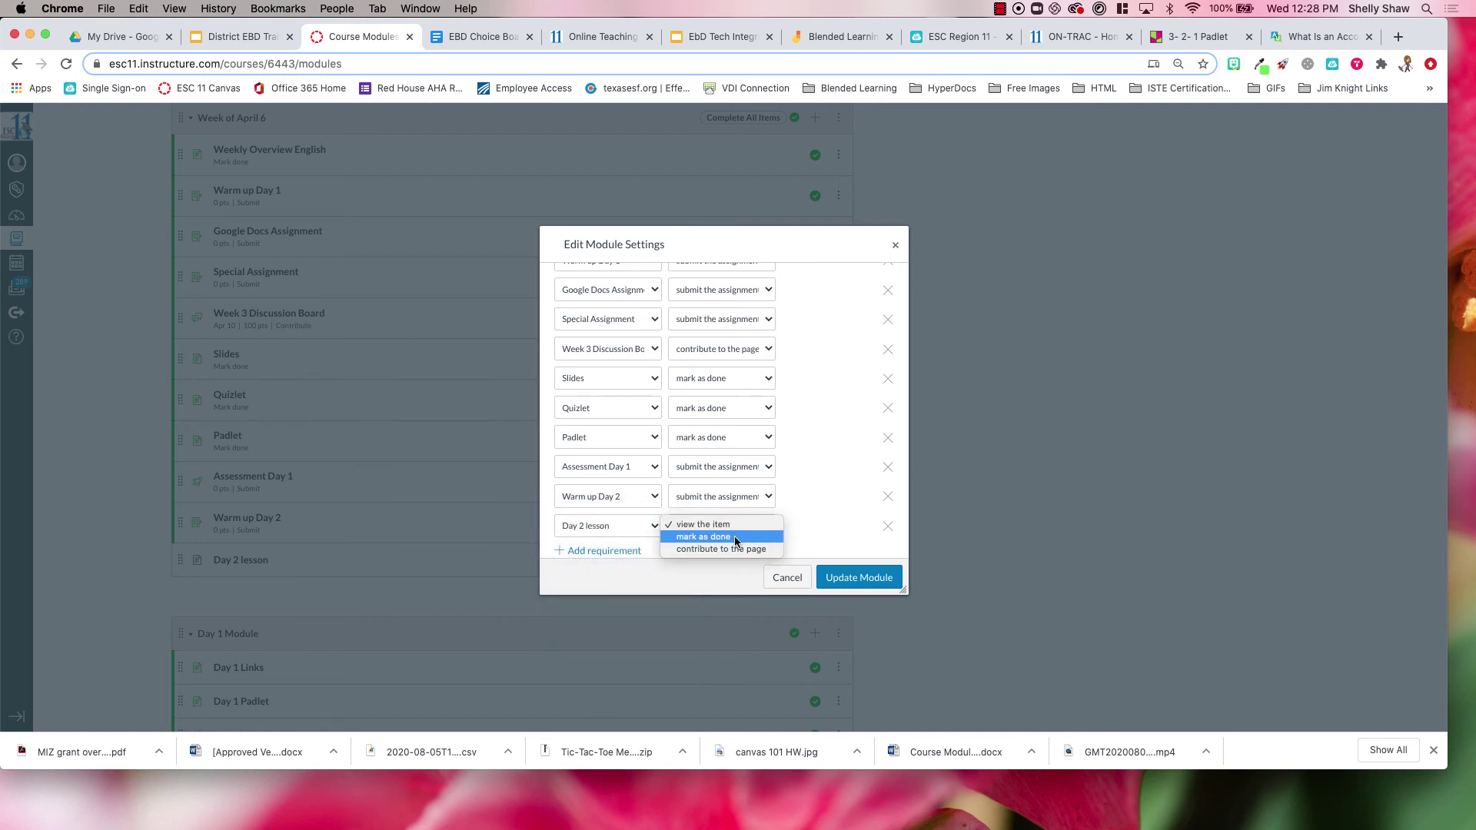
left_click(737, 537)
left_click(865, 578)
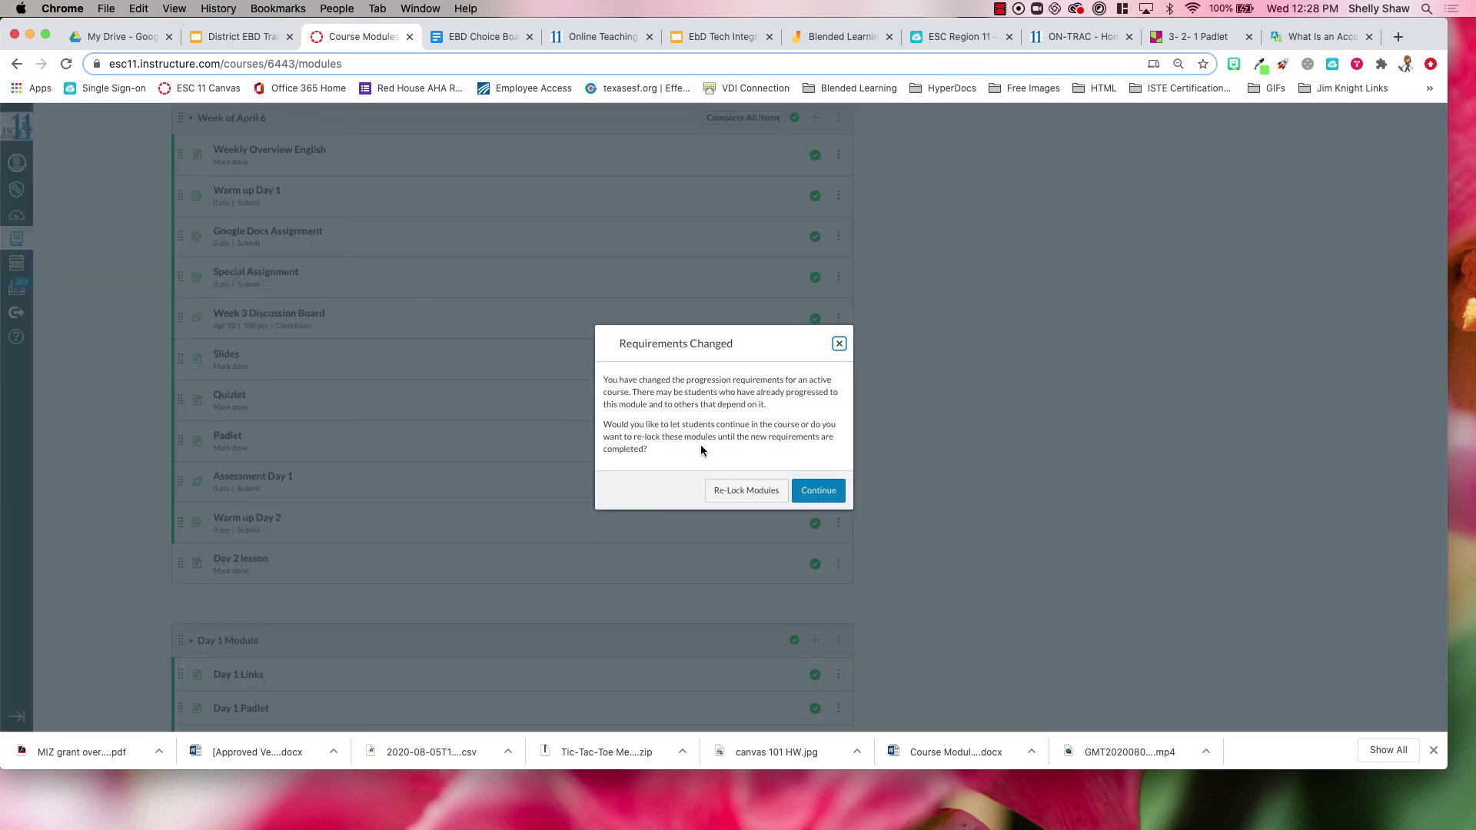
left_click(817, 491)
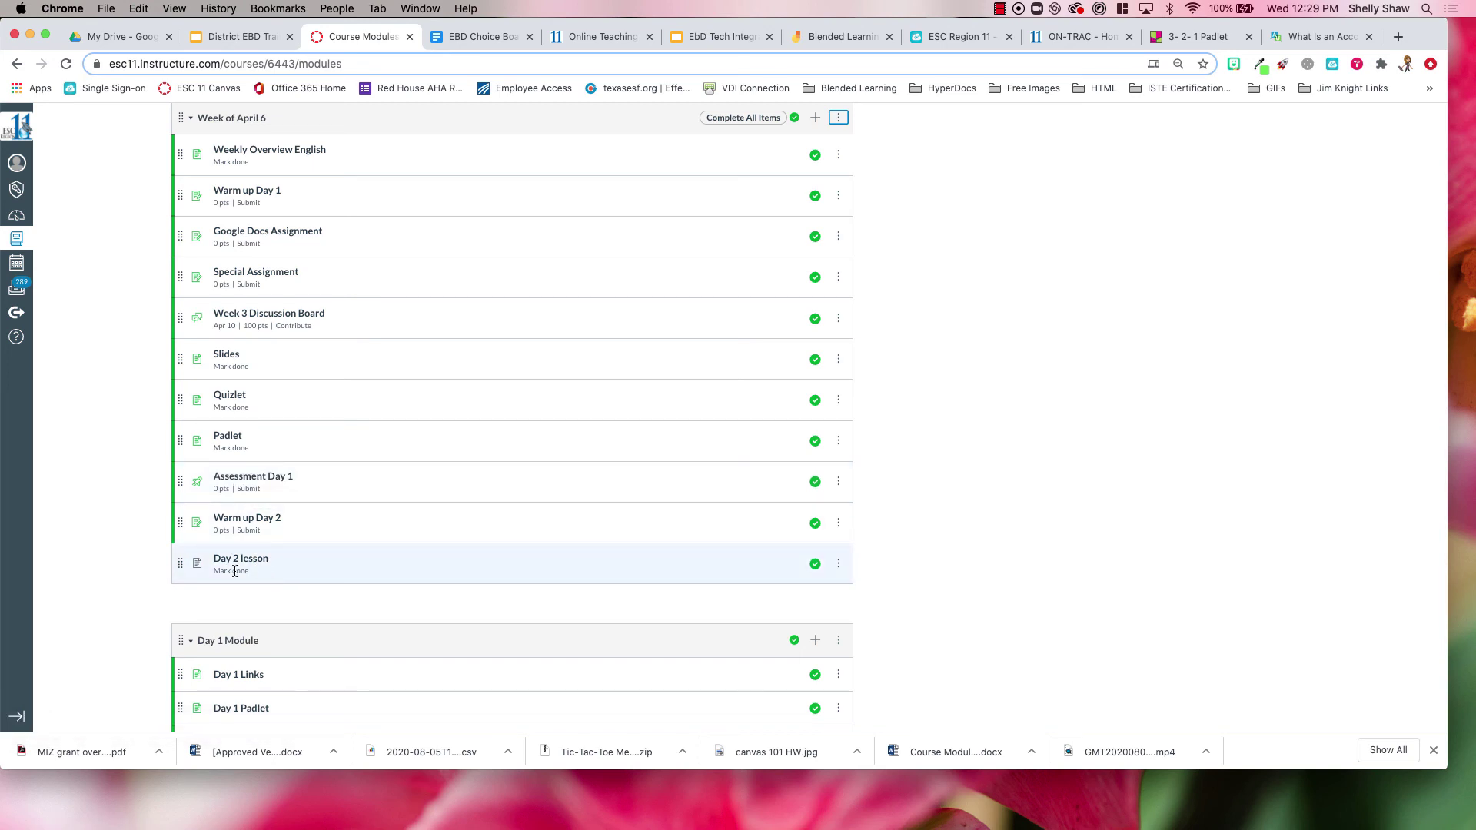
Step: Return to the course home page and enter Student View
scroll(257, 577, "up", 3)
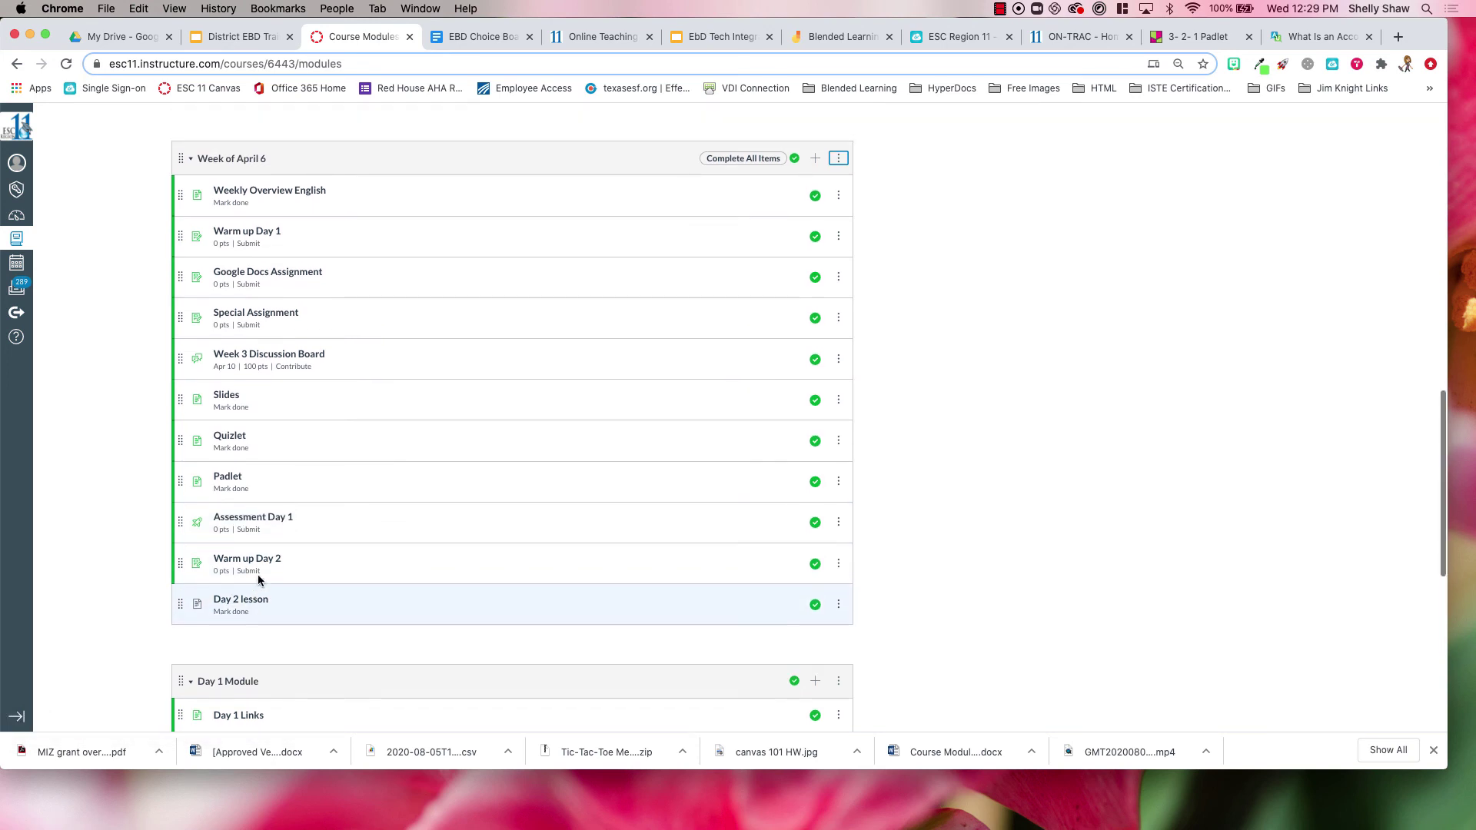
scroll(231, 306, "up", 10)
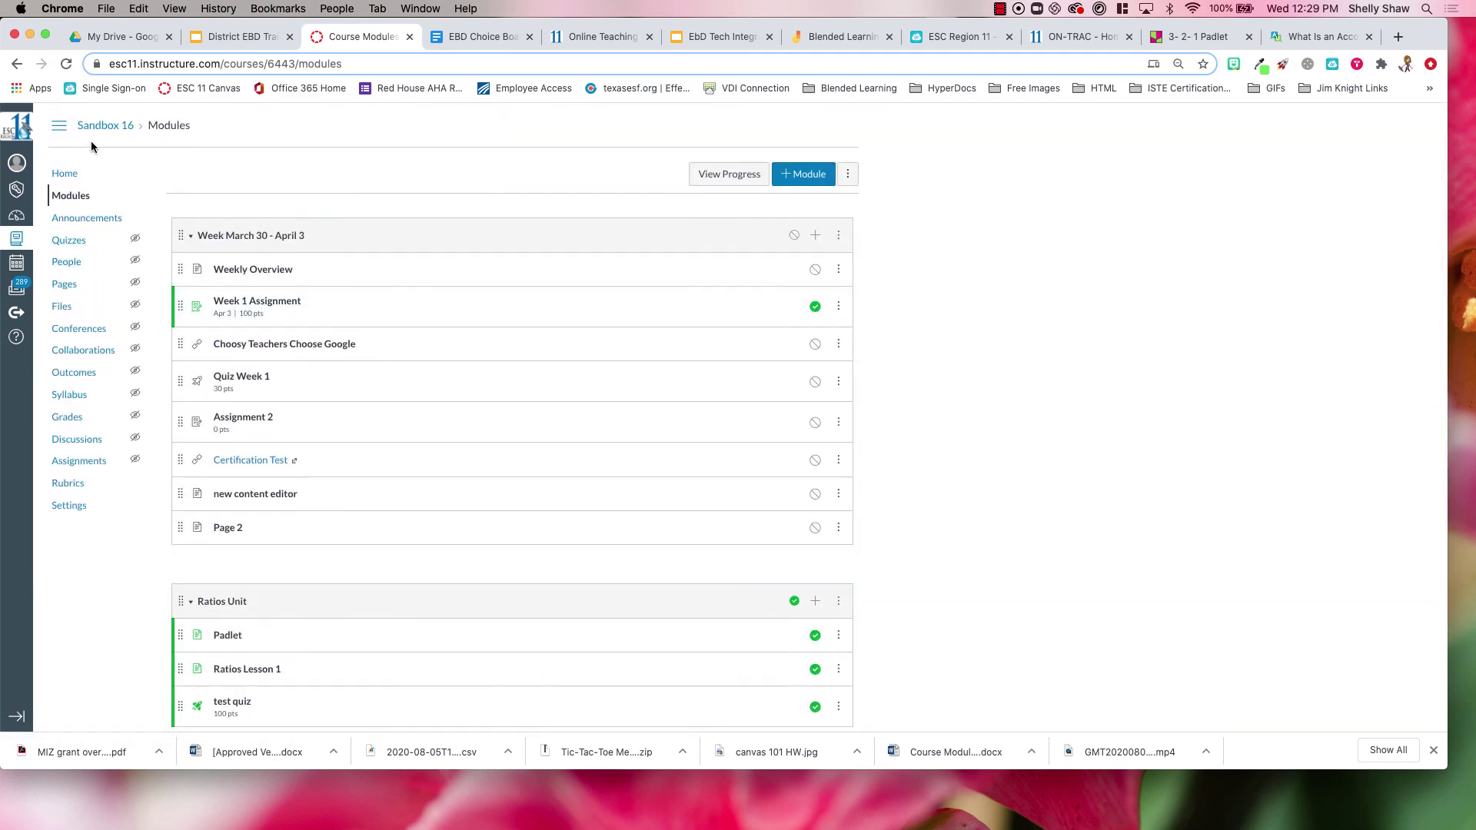
left_click(64, 174)
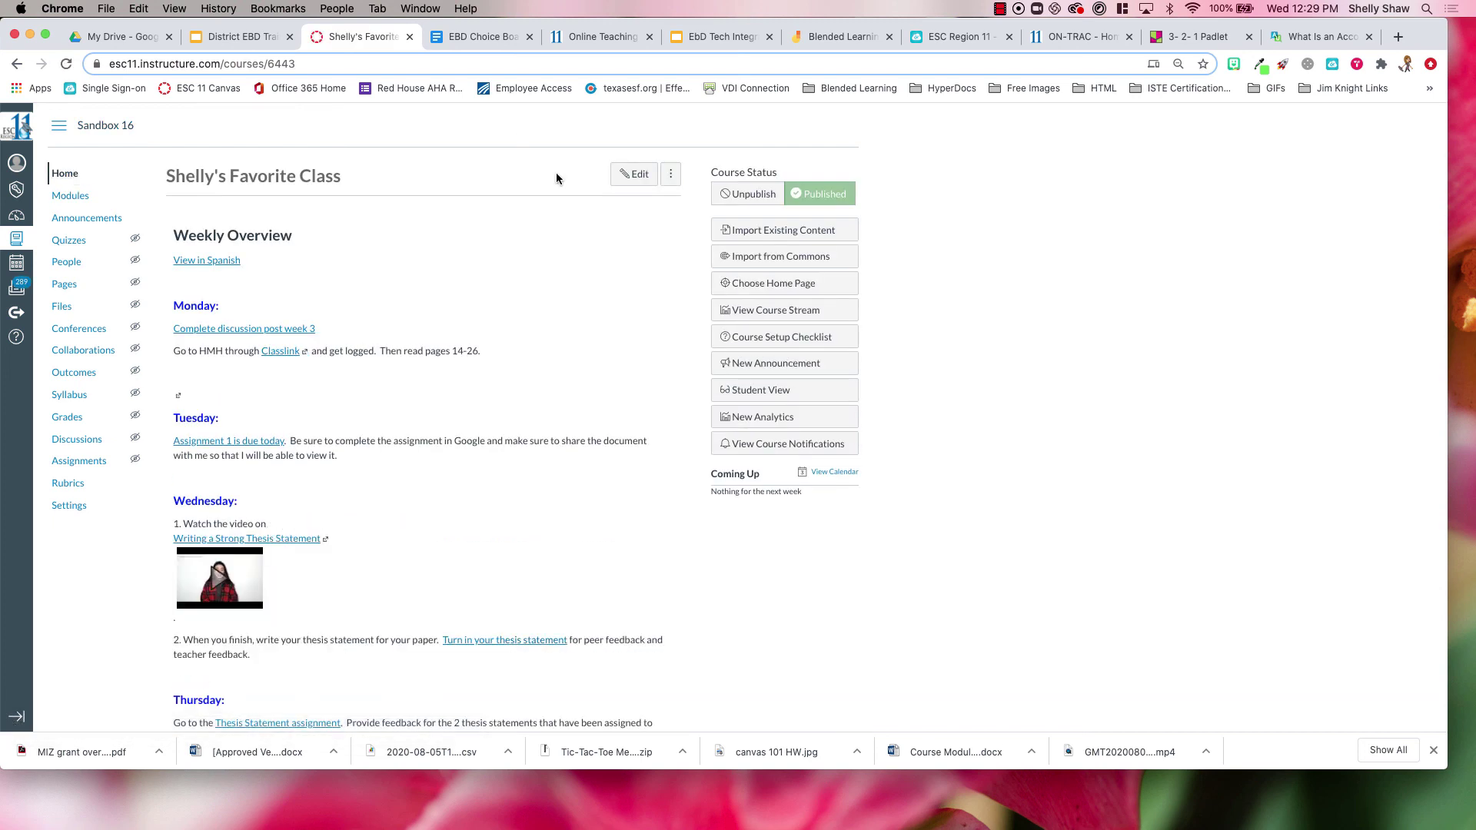
left_click(766, 391)
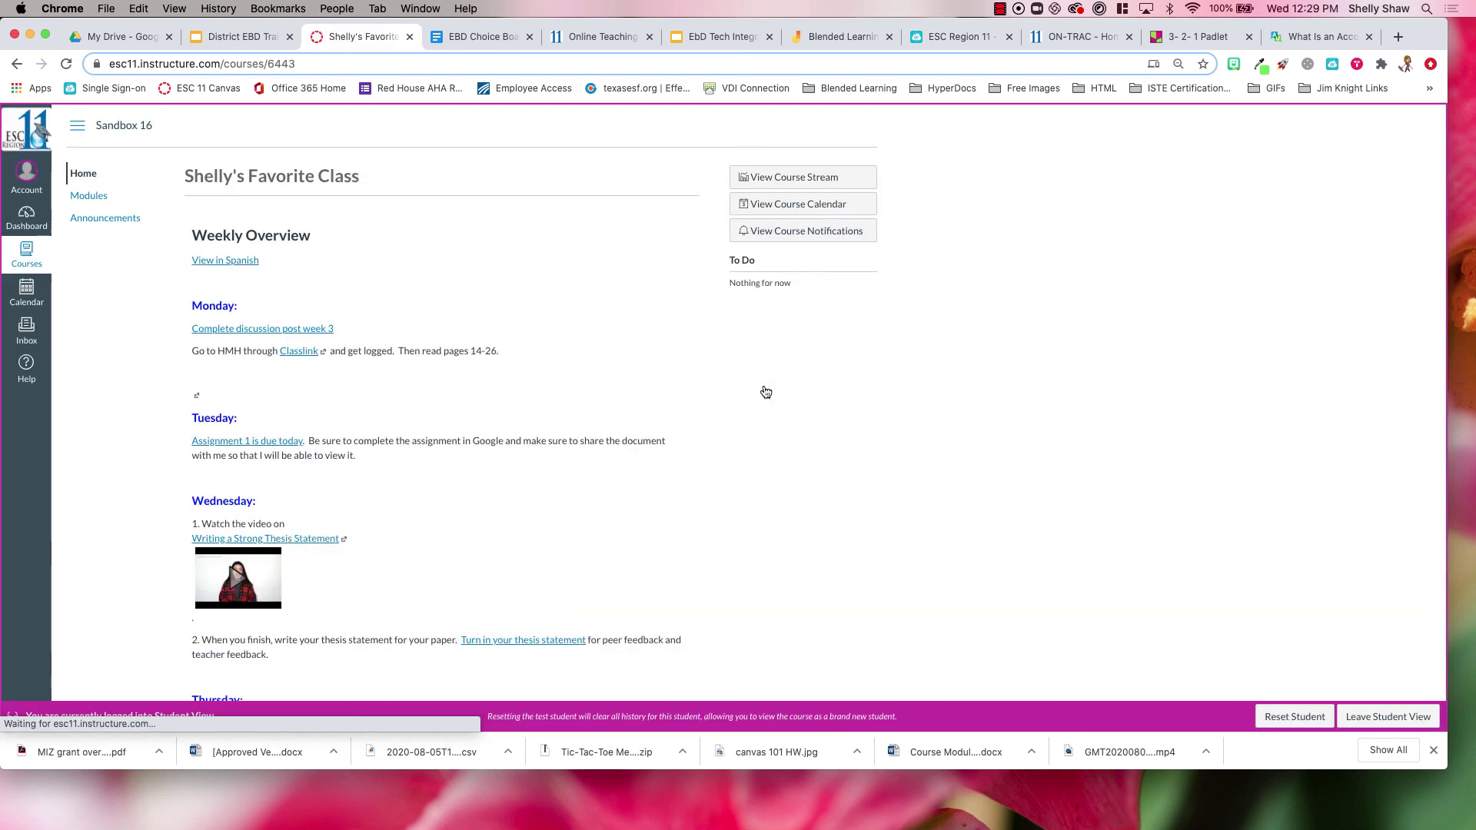
Step: Examine the Week of April 6 module's items and requirements as a student, and open the Weekly Overview English page
left_click(83, 200)
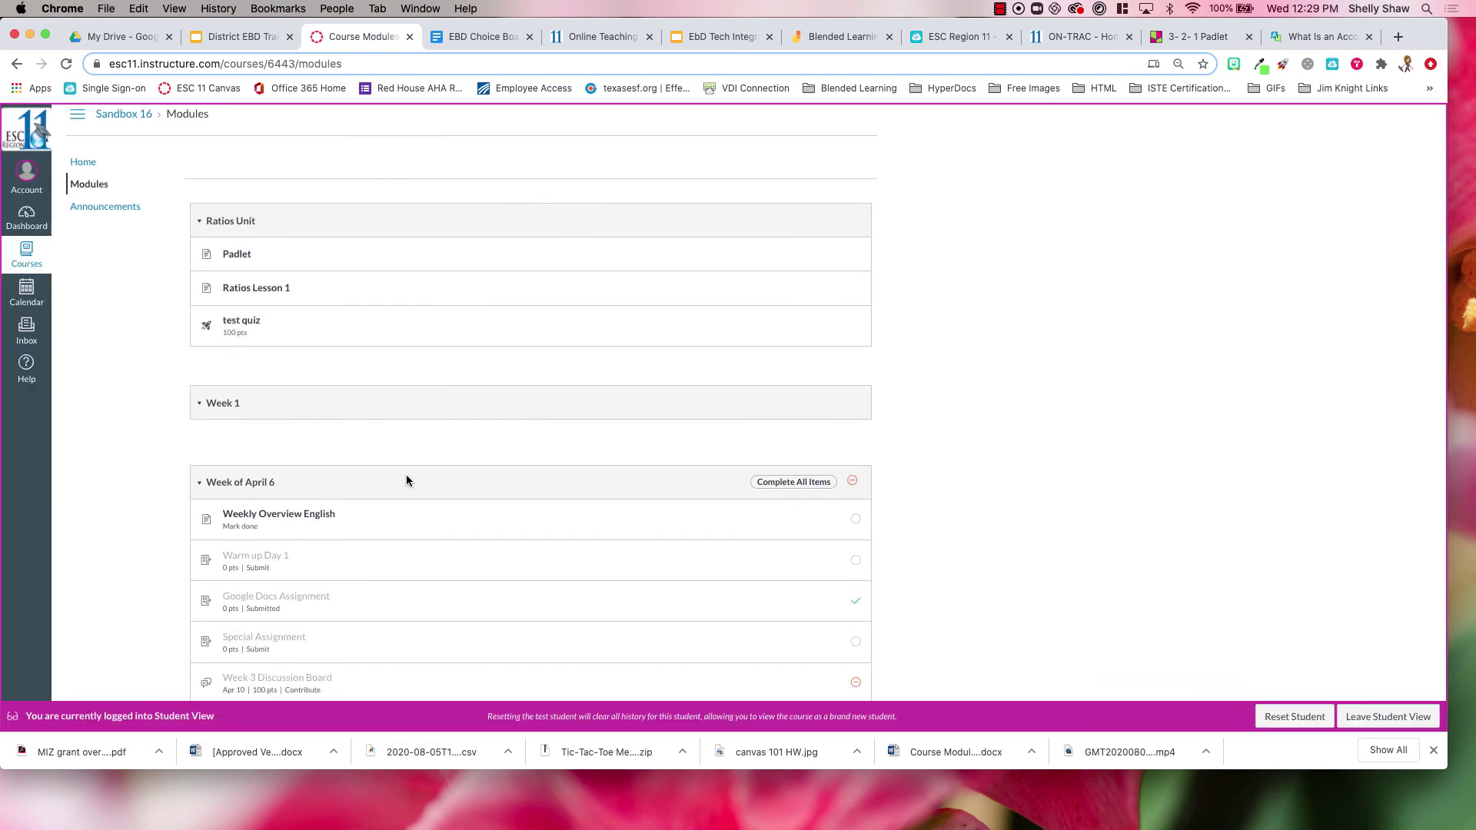
scroll(406, 473, "down", 5)
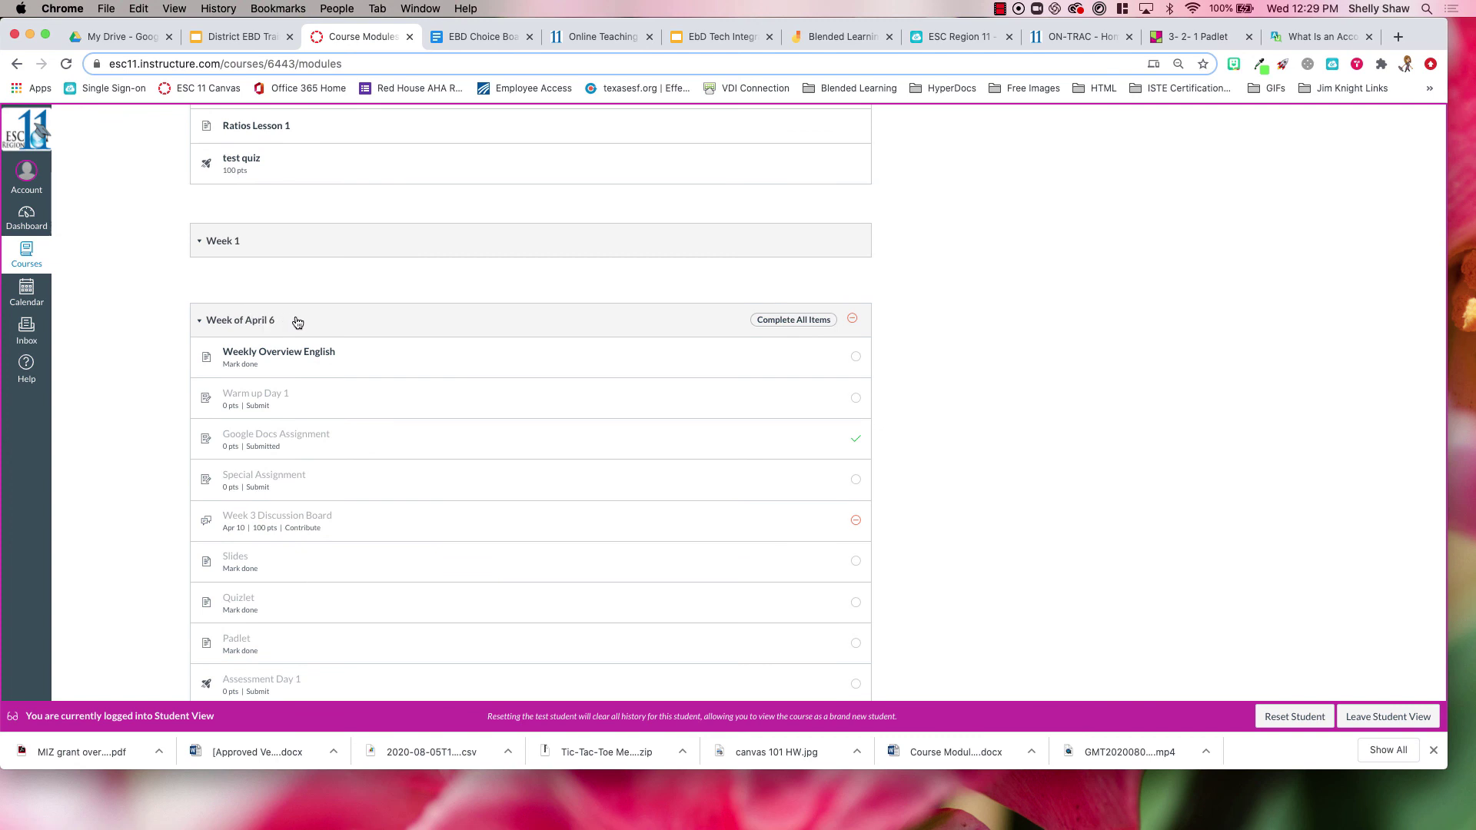
scroll(297, 322, "down", 2)
scroll(289, 478, "down", 1)
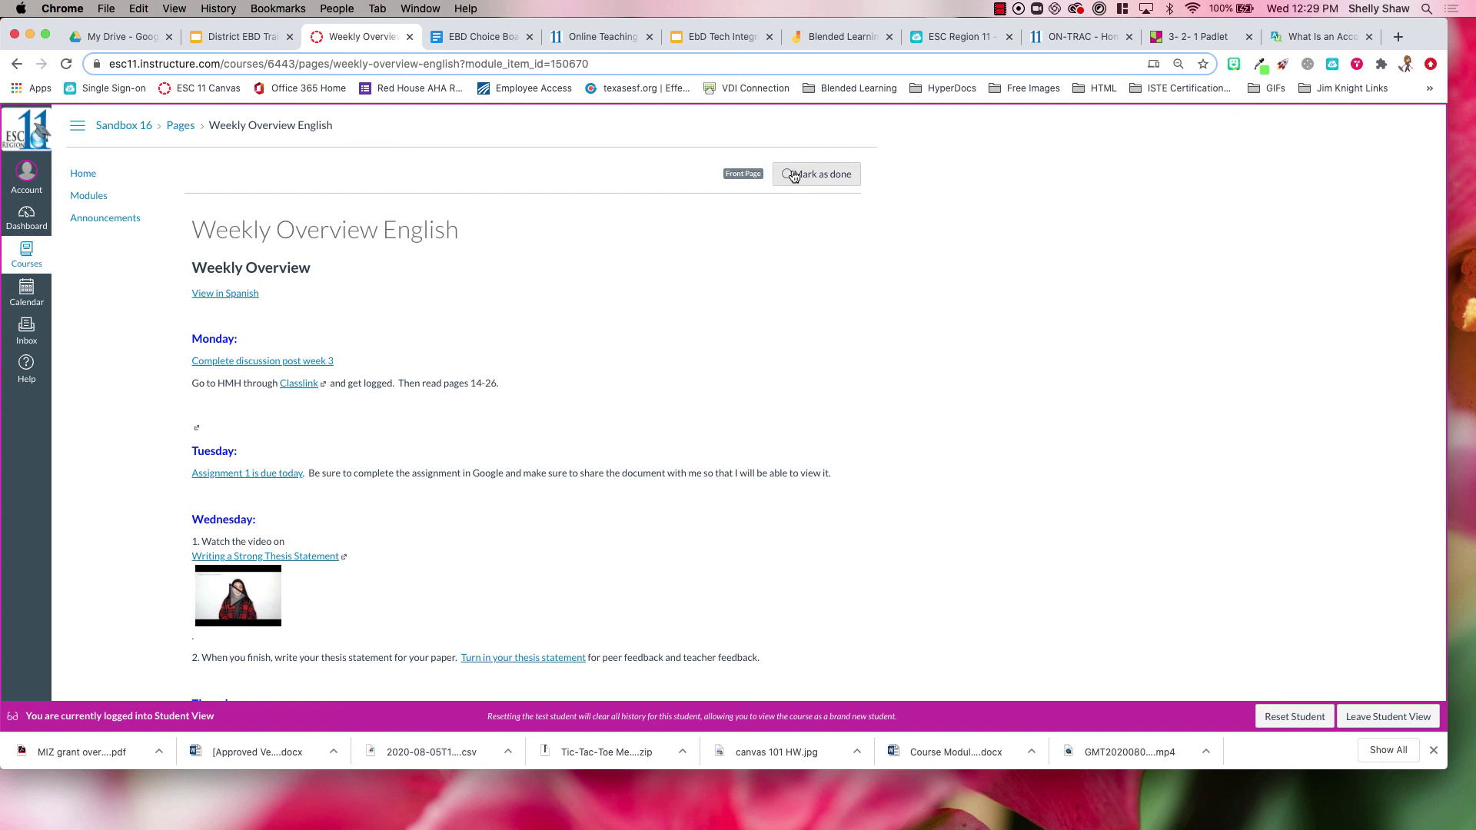
Step: Mark the Weekly Overview English page as done and continue to Warm up Day 1
scroll(526, 427, "down", 5)
scroll(526, 428, "up", 5)
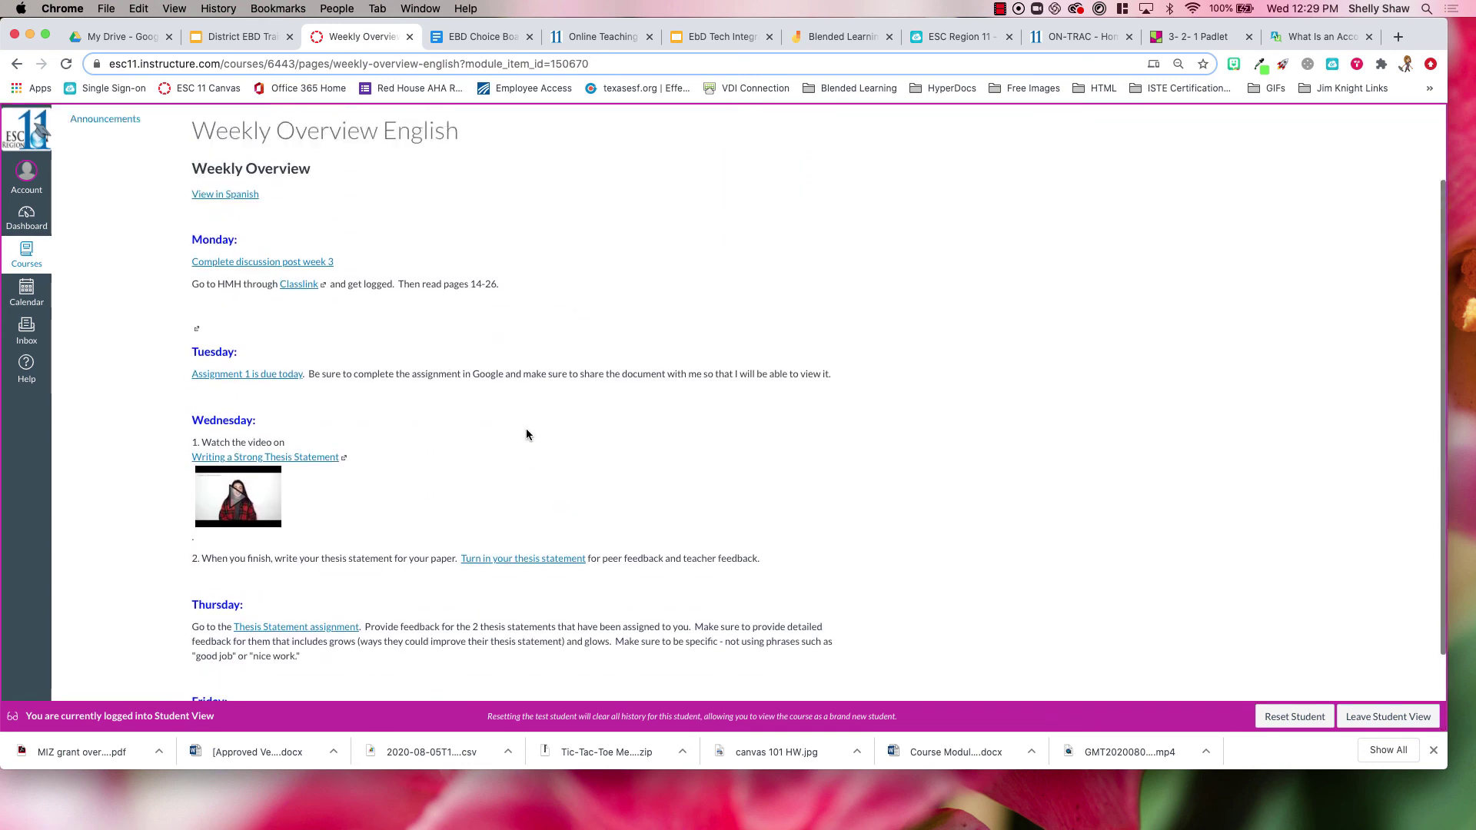
left_click(792, 175)
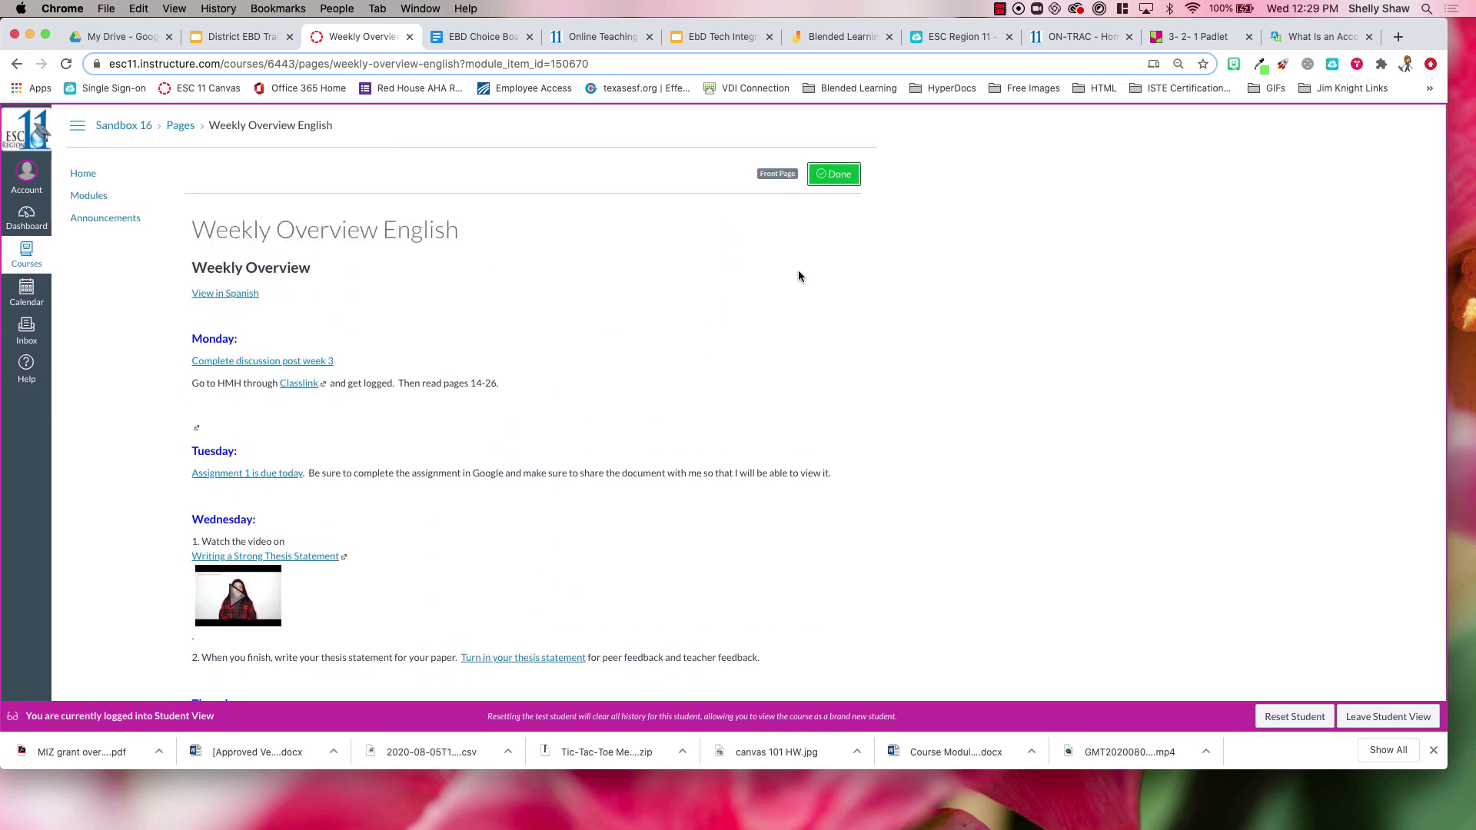
scroll(798, 279, "down", 3)
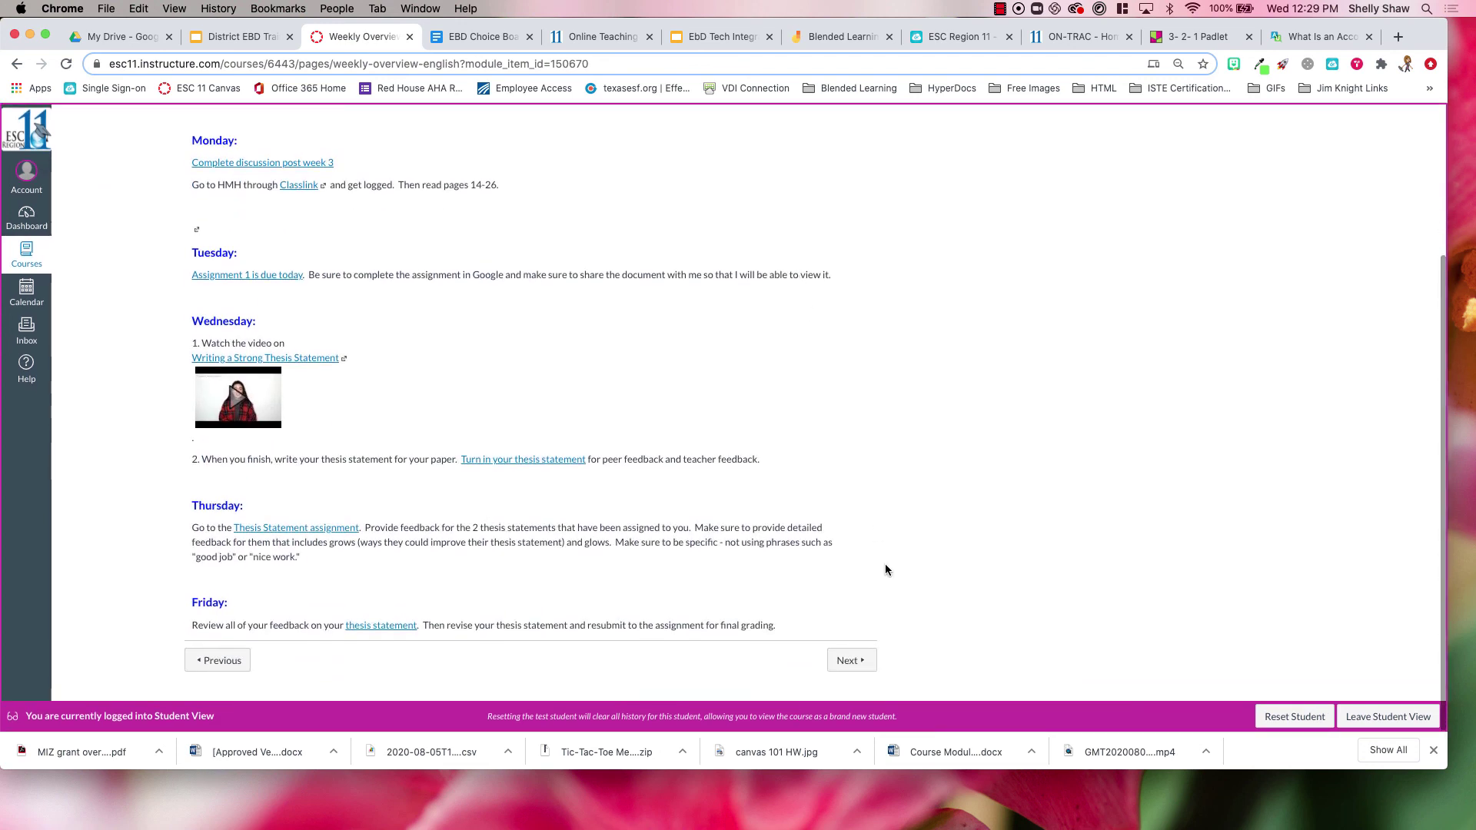
left_click(851, 663)
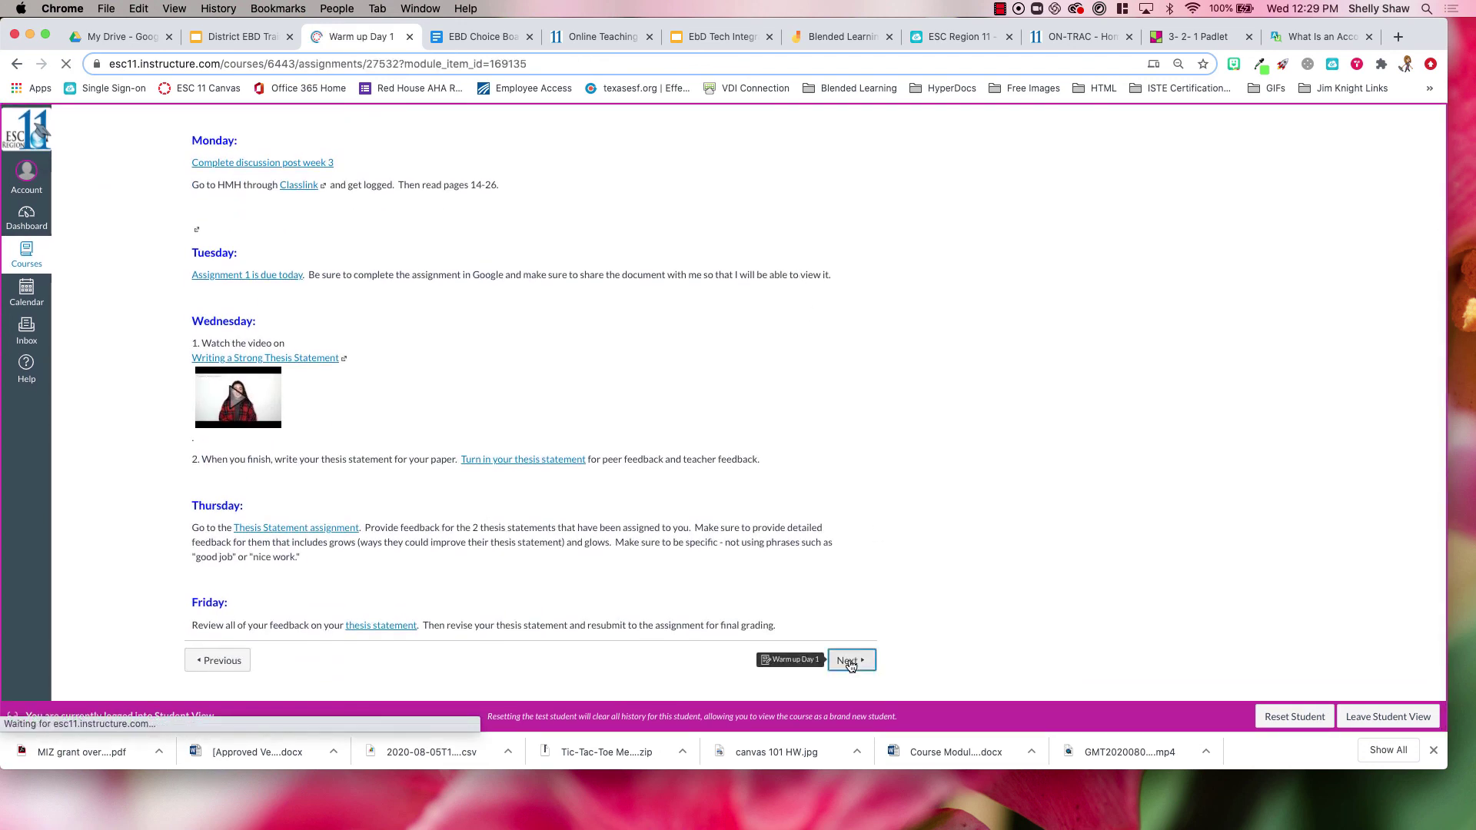